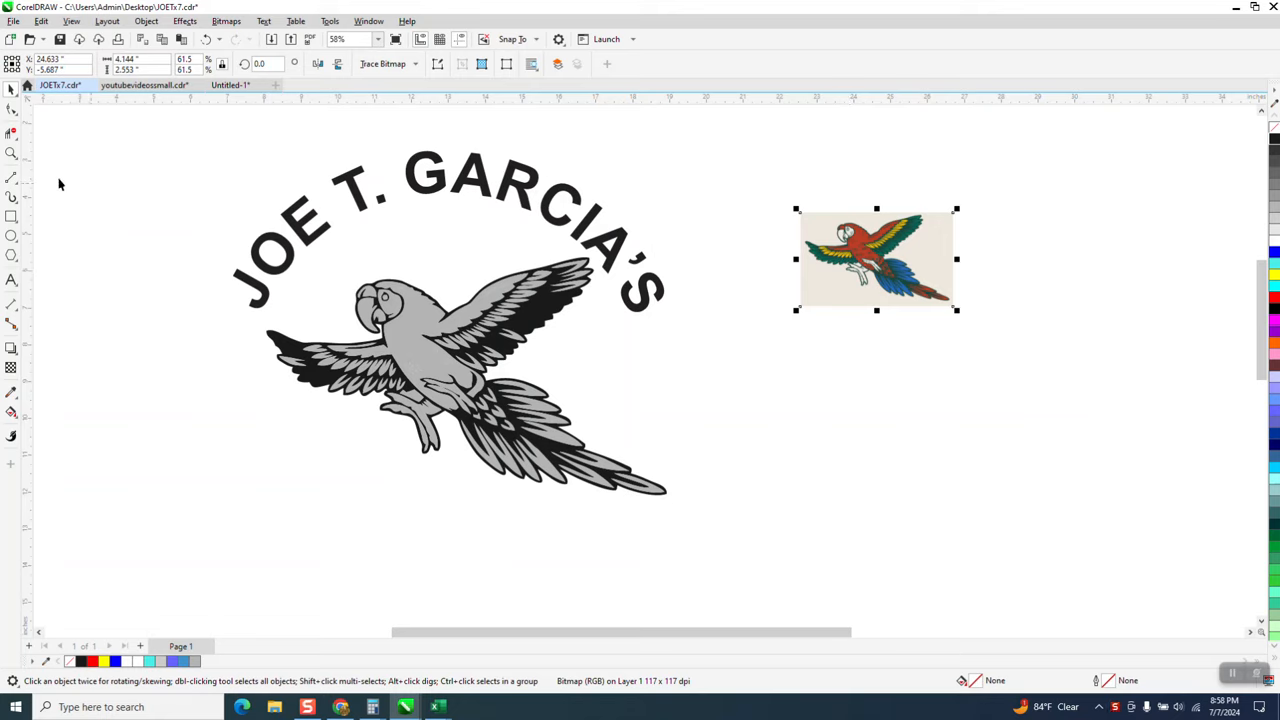
Step: Outline-trace the parrot bitmap with the Clipart image type and move the traced group 5 inches right of the original
left_click(11, 152)
left_click_drag(794, 200, 1051, 371)
left_click(11, 88)
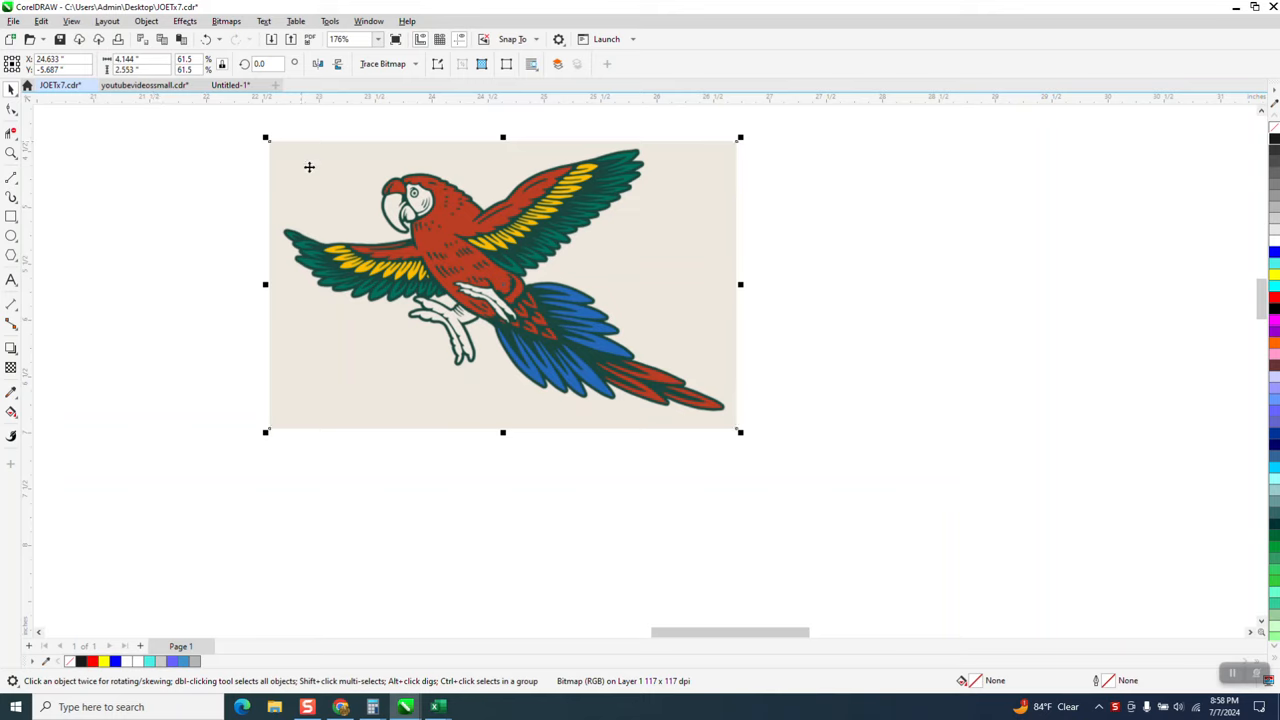
left_click(414, 64)
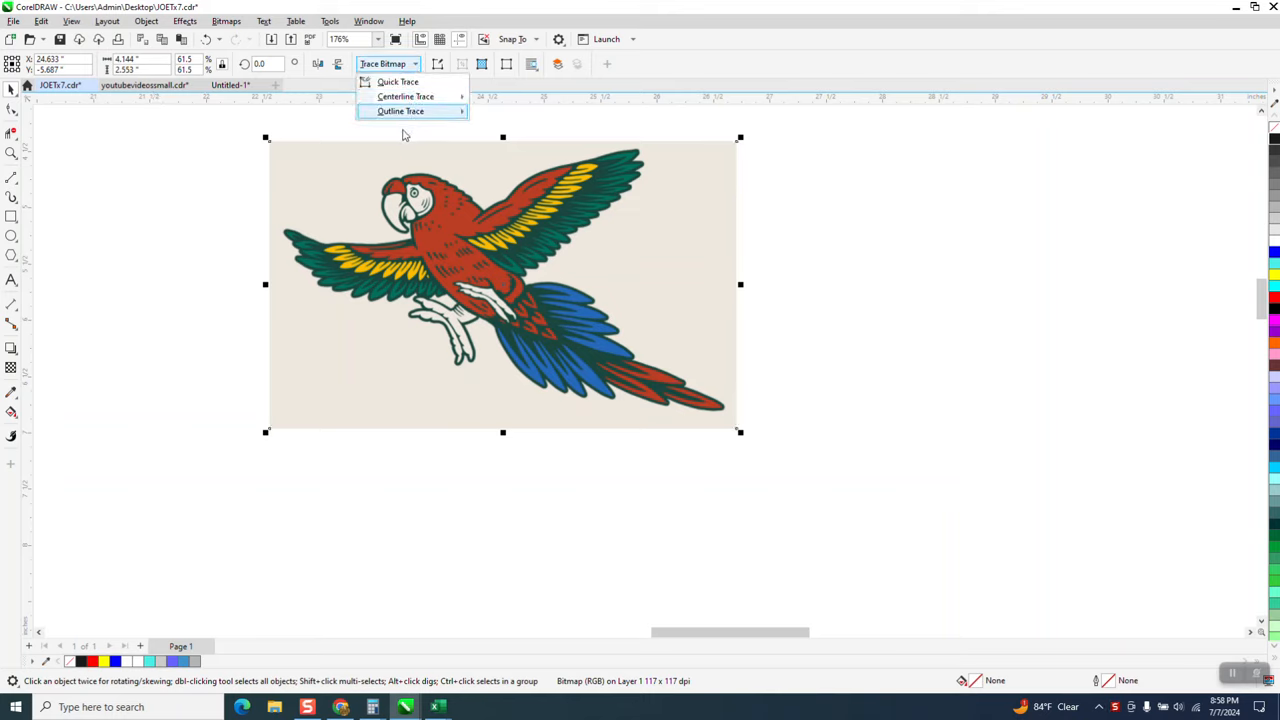
mouse_move(405, 111)
left_click(368, 134)
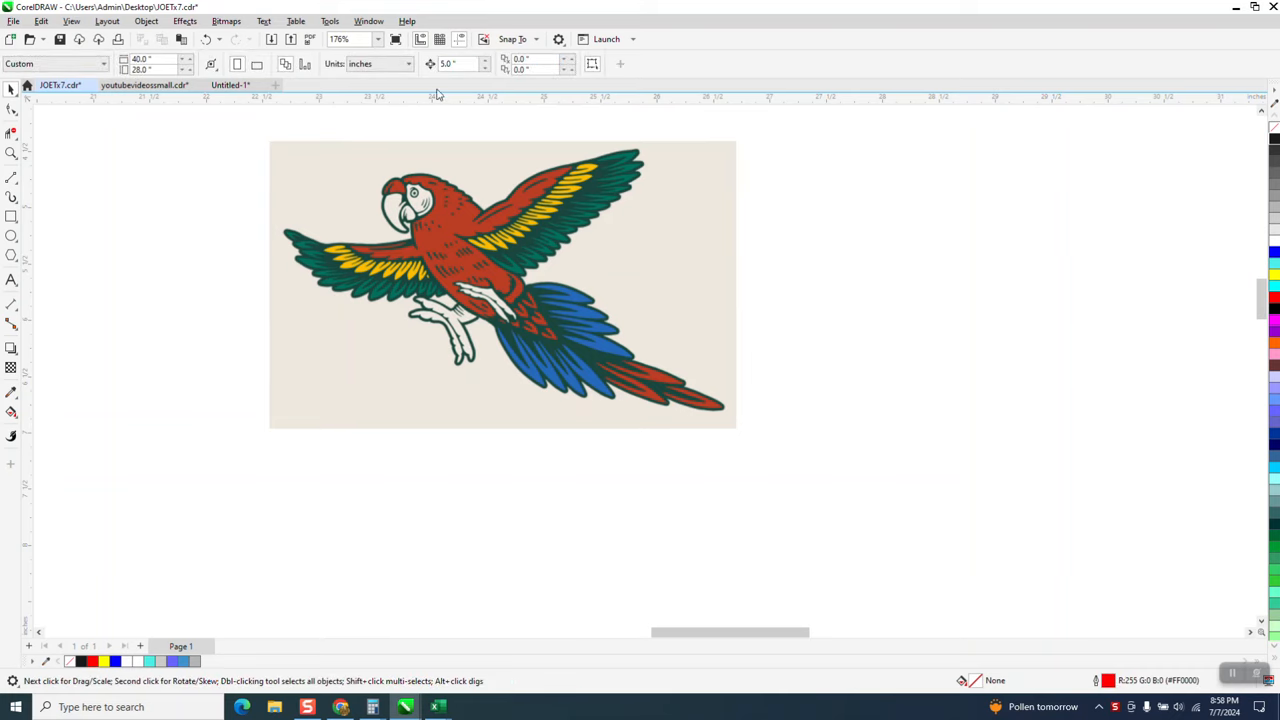
left_click(427, 190)
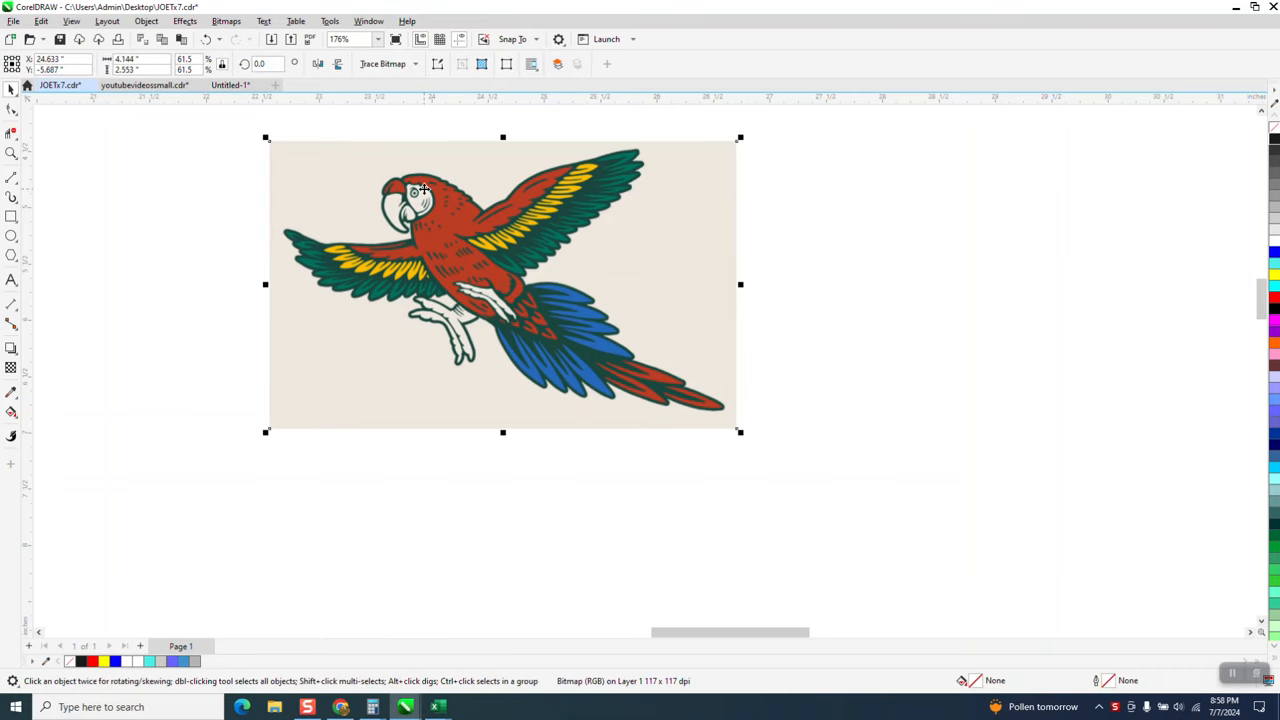
left_click(416, 64)
mouse_move(412, 112)
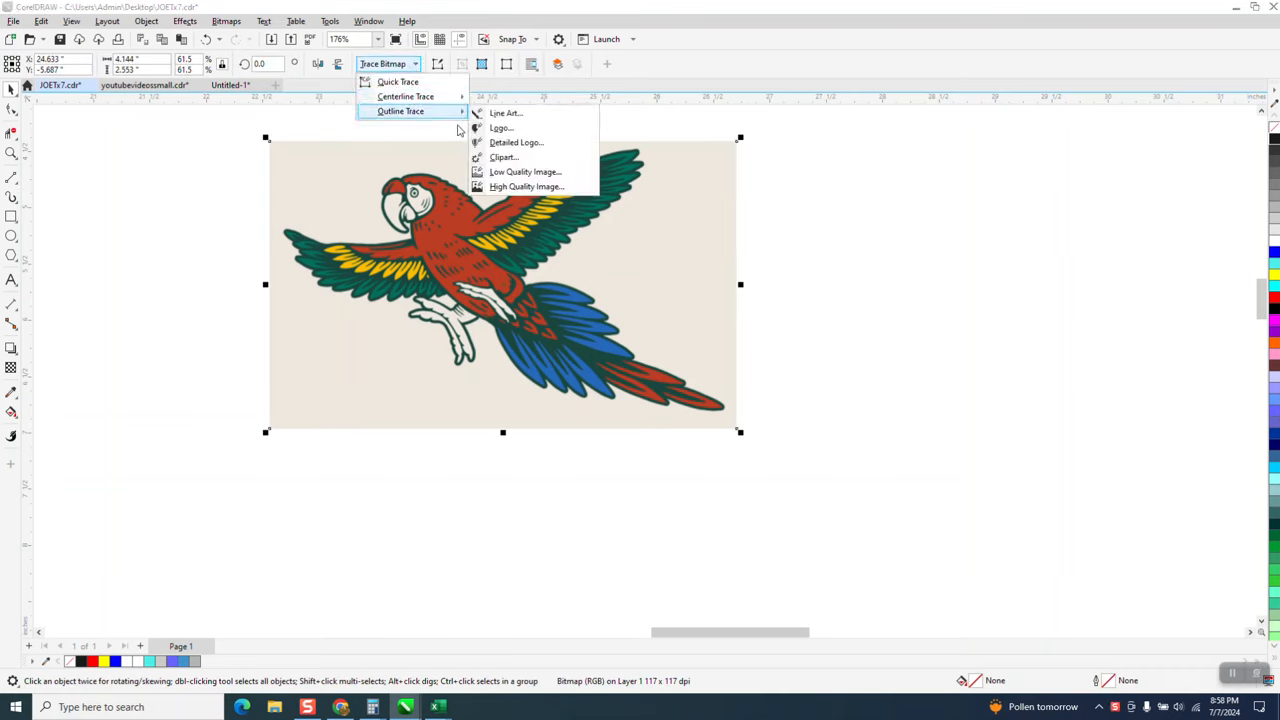
left_click(502, 158)
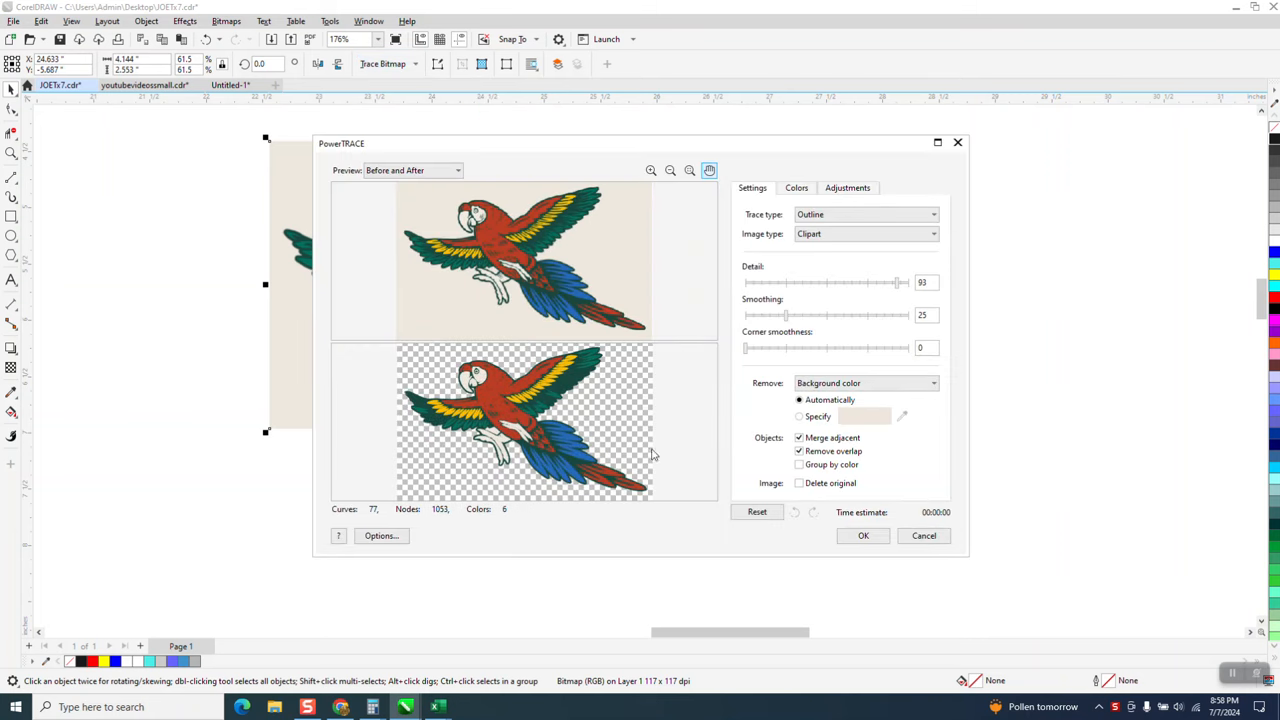
left_click(863, 536)
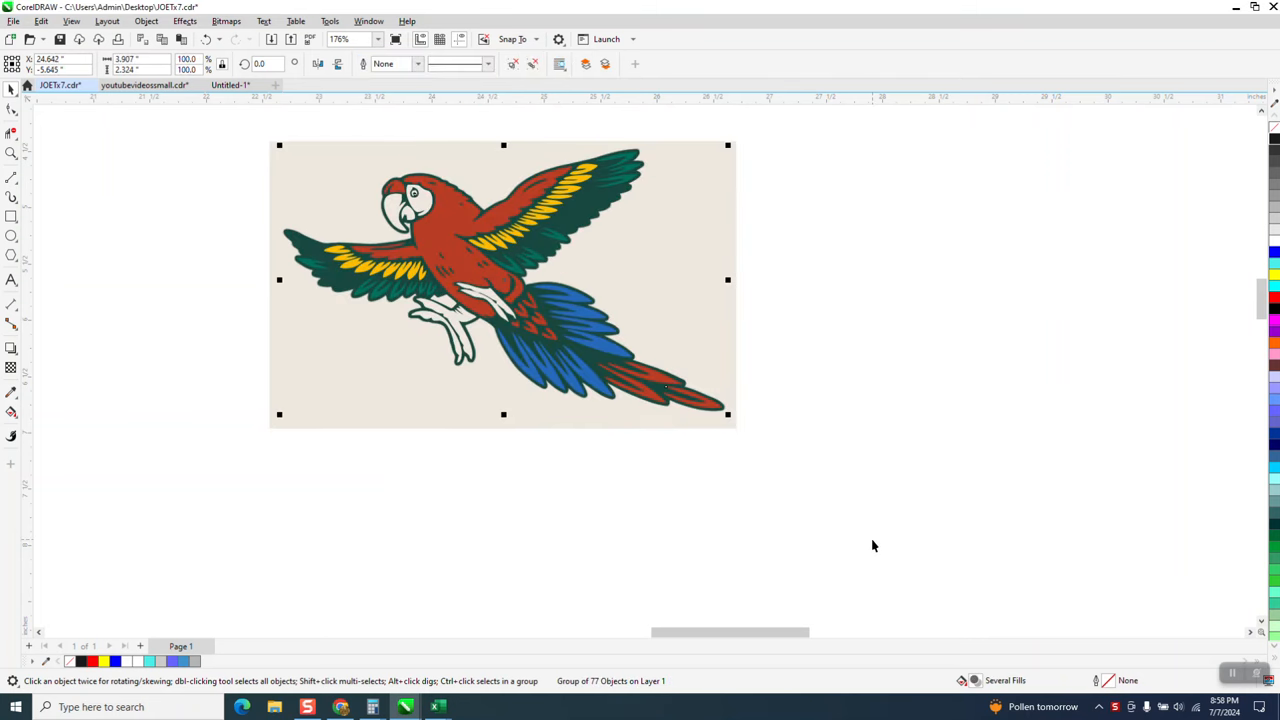
scroll(680, 482, "down", 1)
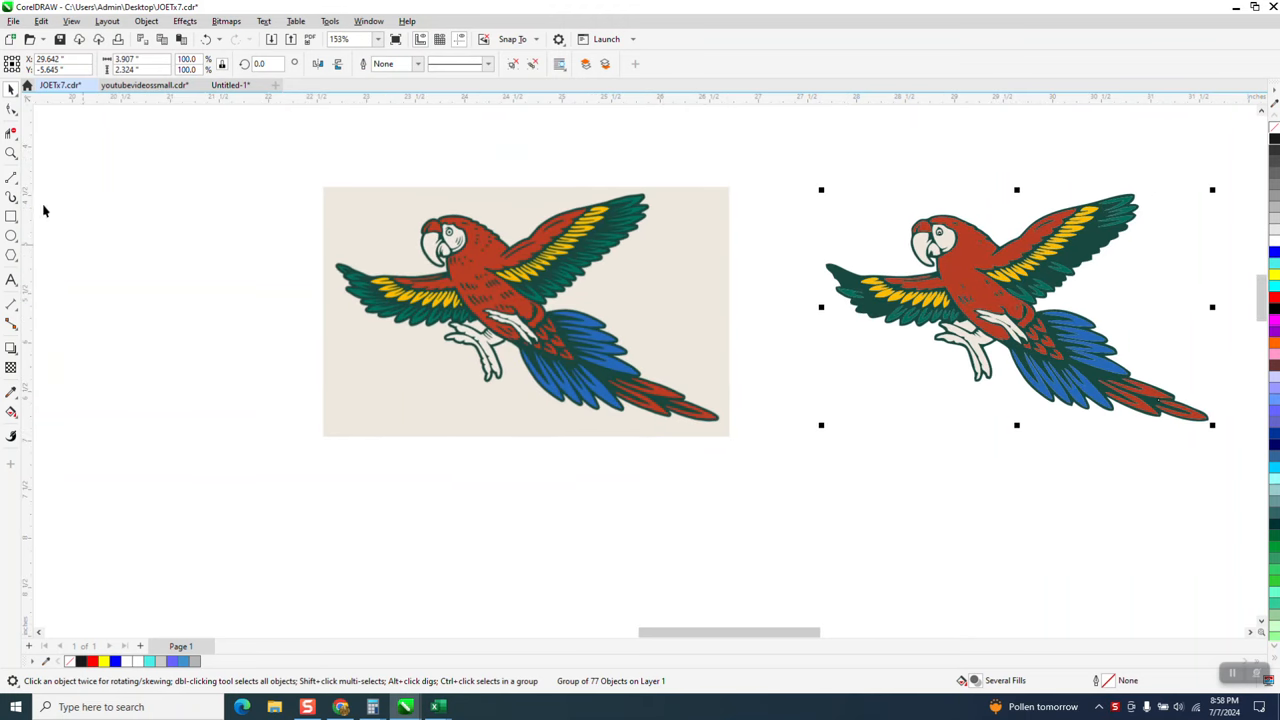
Step: Place a yellow-filled rectangle about 5.43 by 2.86 inches behind the traced parrot
left_click(11, 152)
left_click_drag(815, 180, 1250, 422)
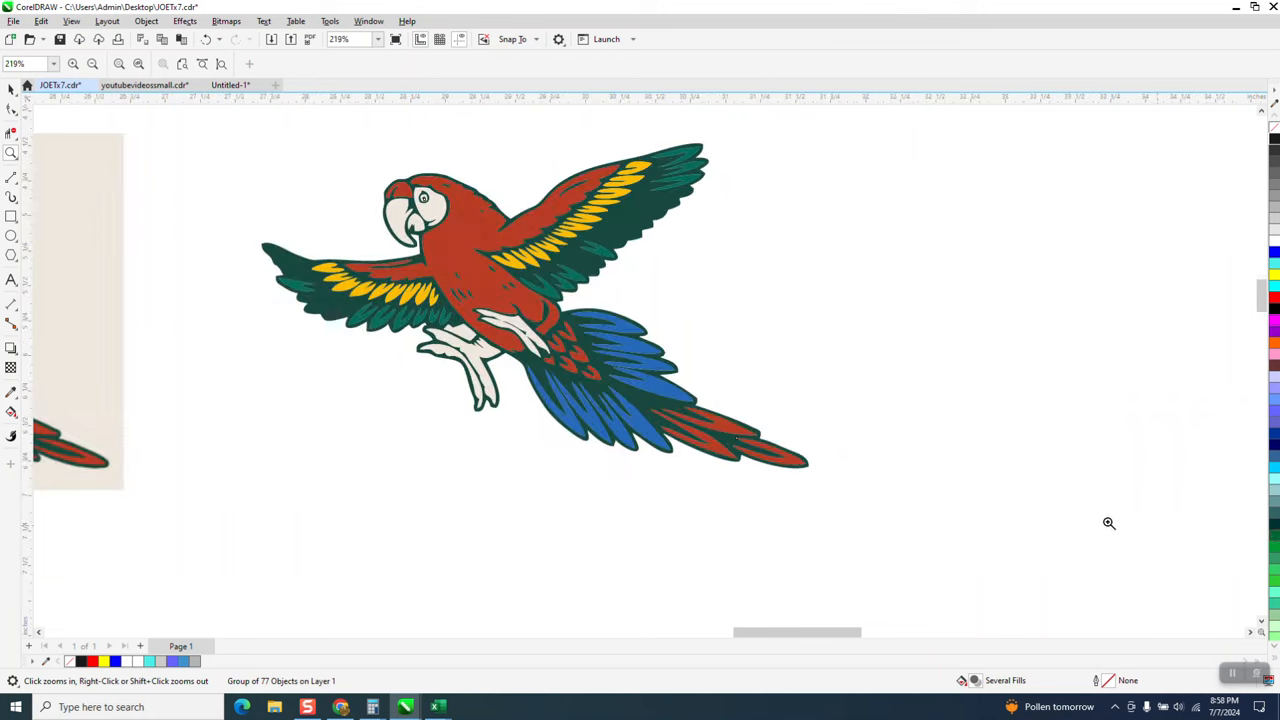
left_click(11, 218)
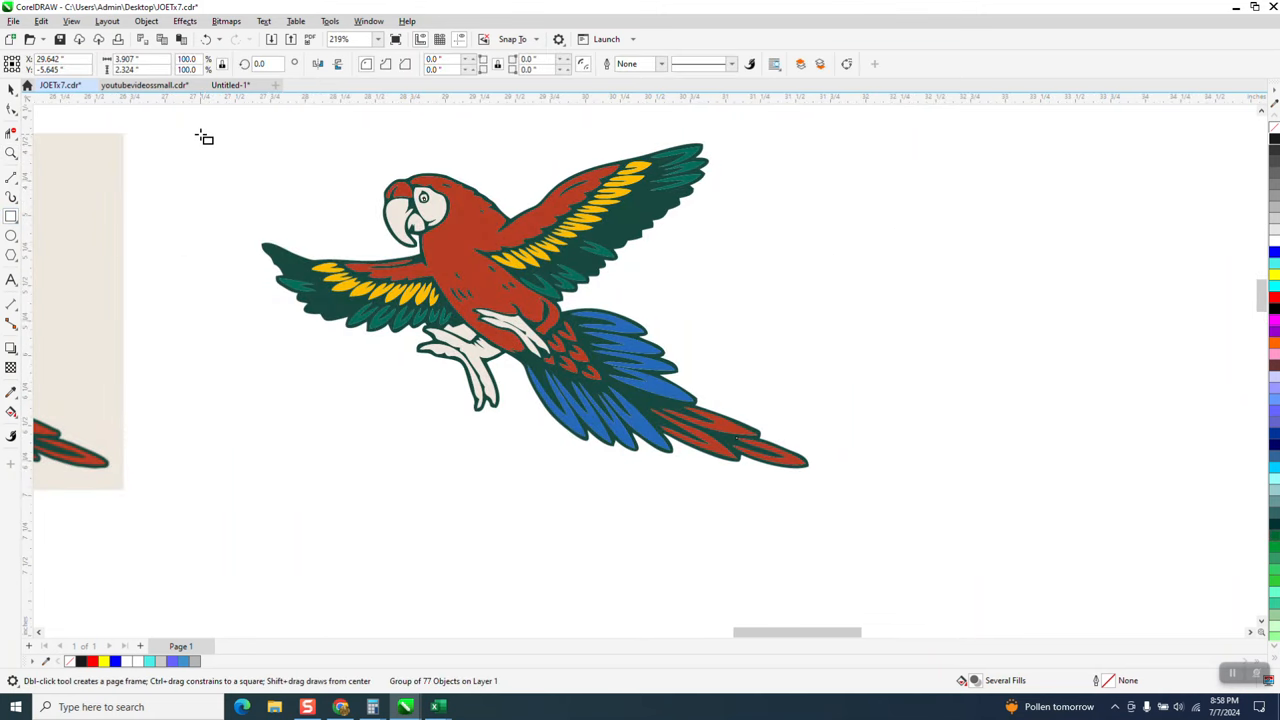
left_click_drag(200, 134, 994, 523)
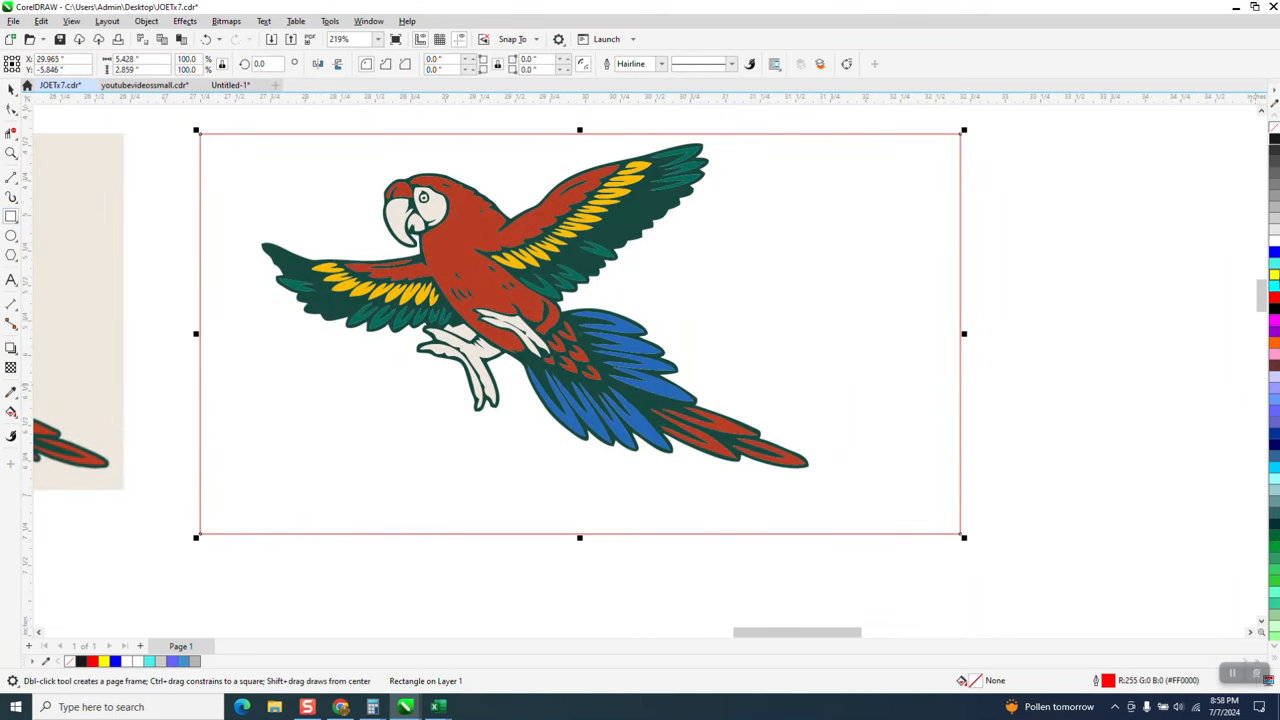
left_click(1273, 278)
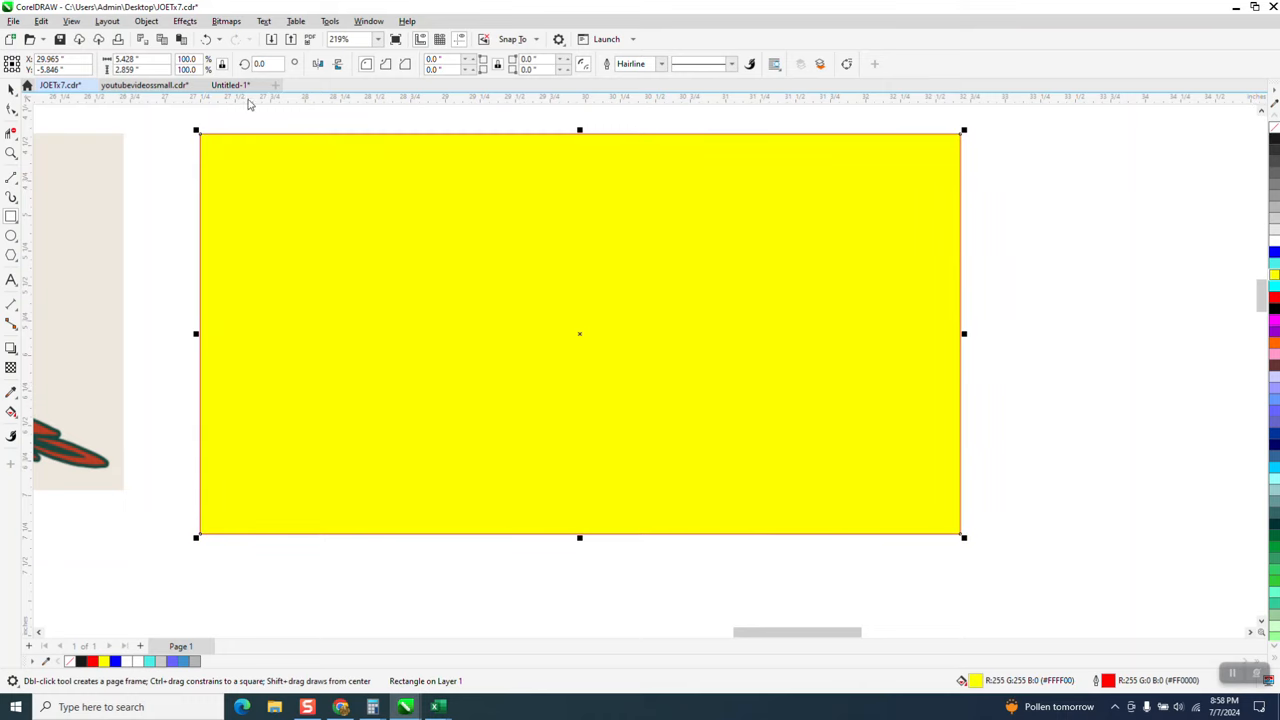
left_click(146, 21)
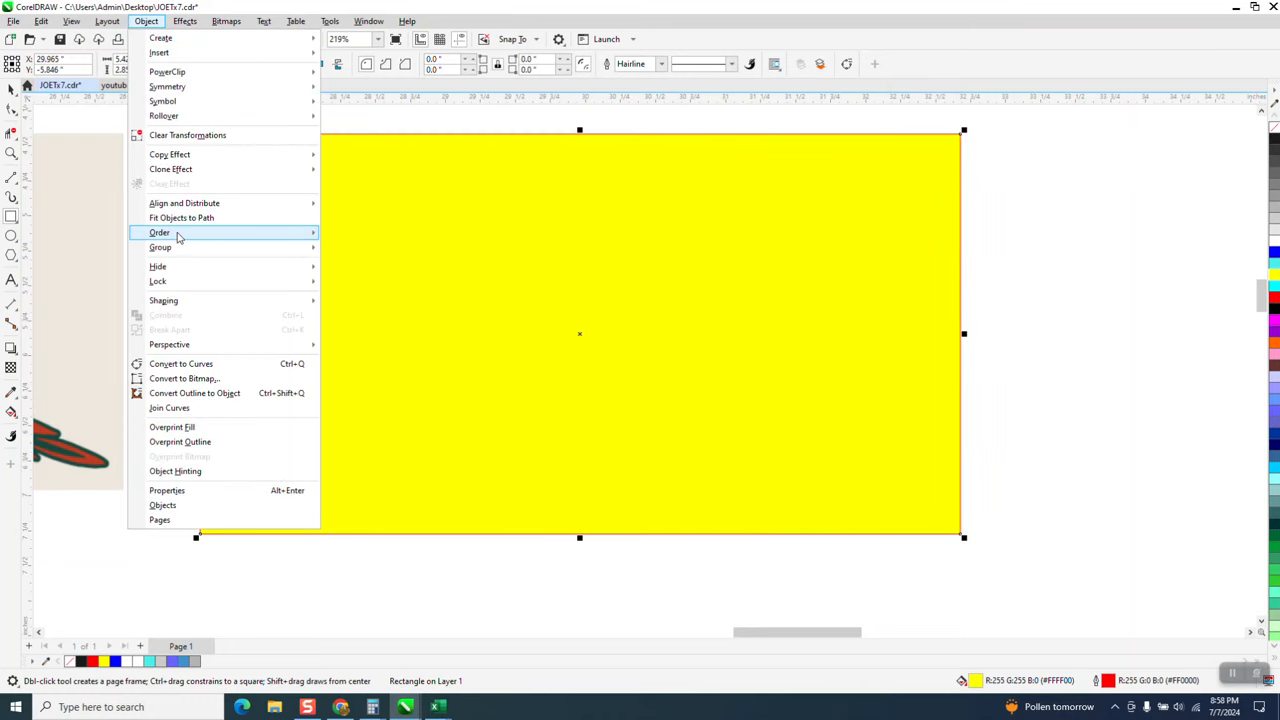
mouse_move(181, 236)
left_click(327, 249)
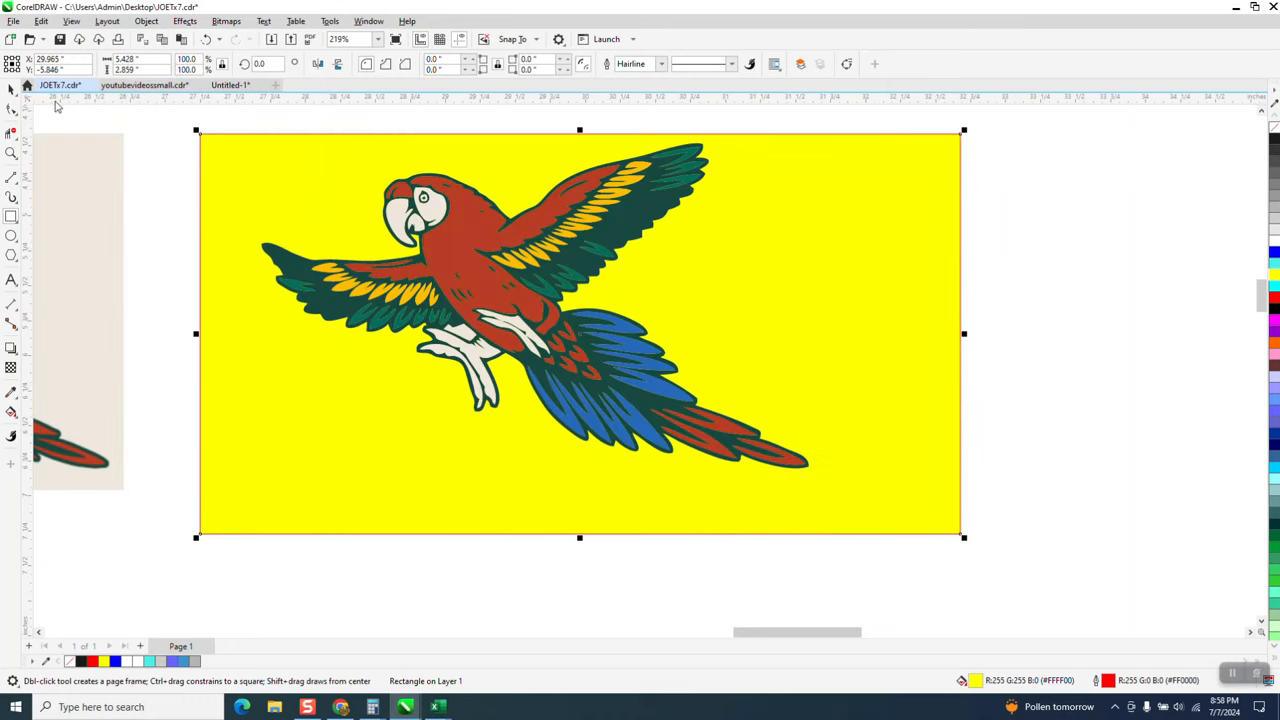
Step: Delete the yellow rectangle behind the traced parrot
left_click(11, 88)
left_click(278, 202)
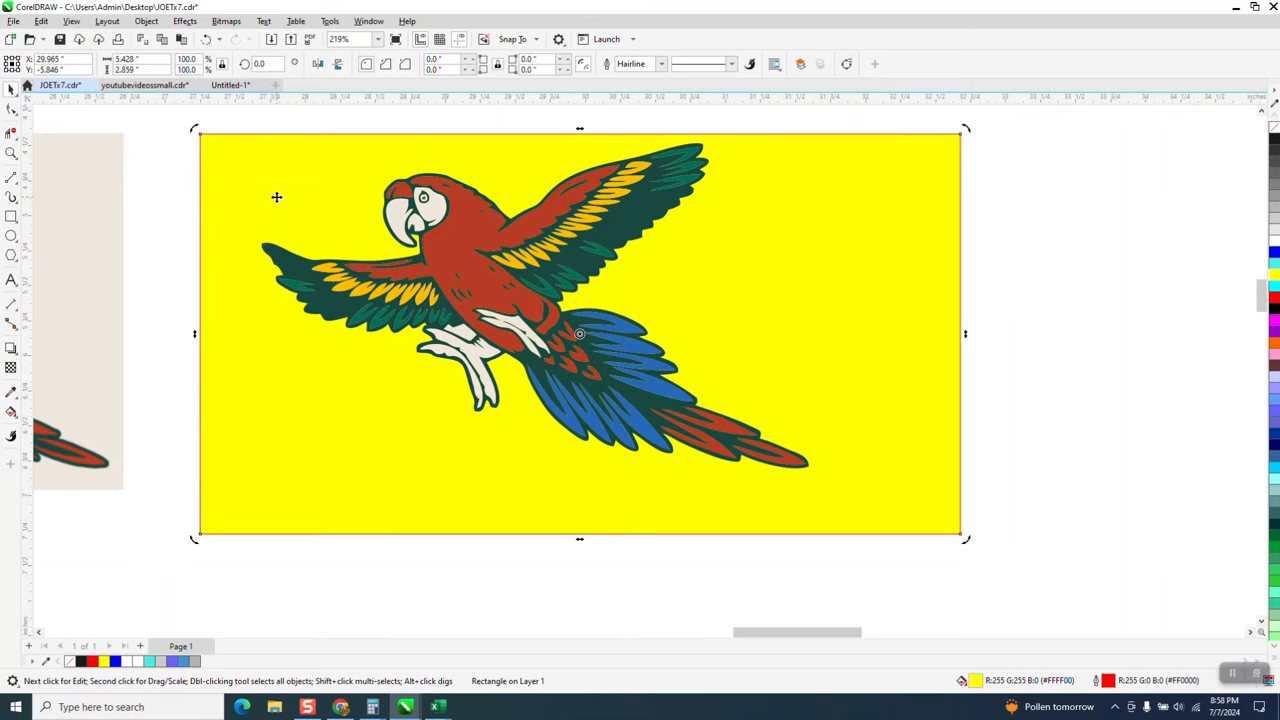
key("Delete")
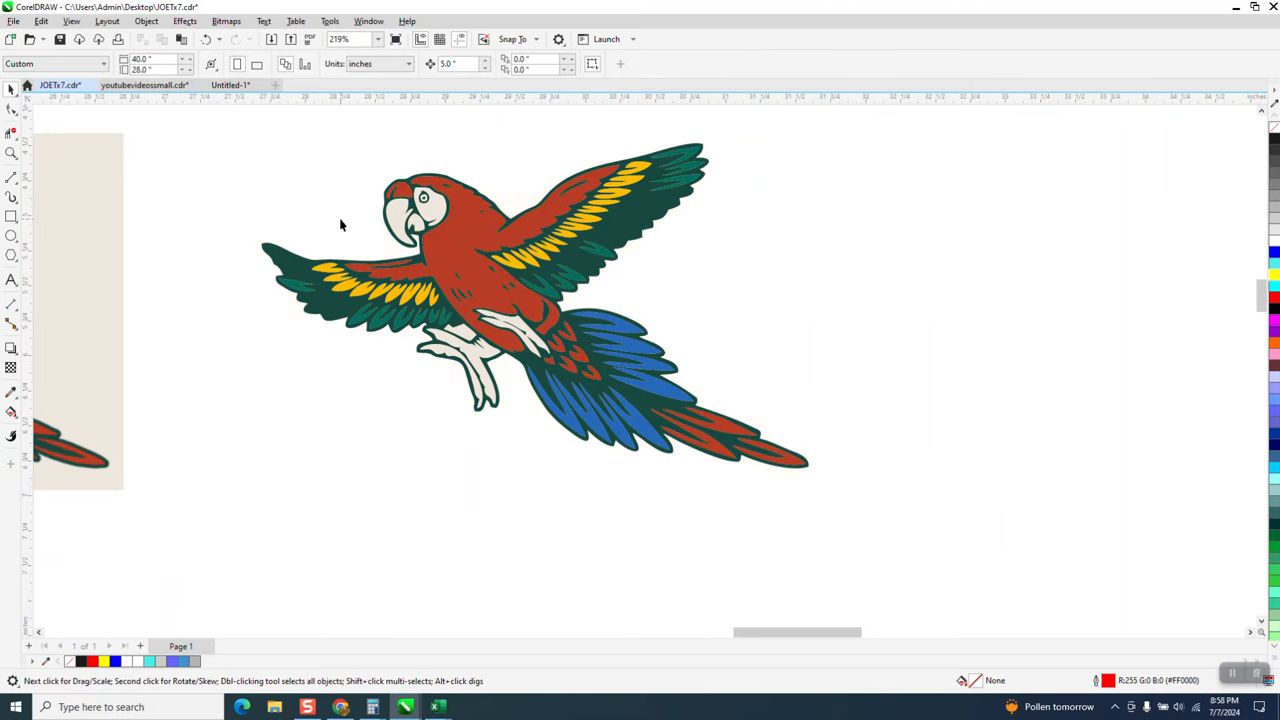
Step: Ungroup the traced parrot into its individual objects
left_click(478, 244)
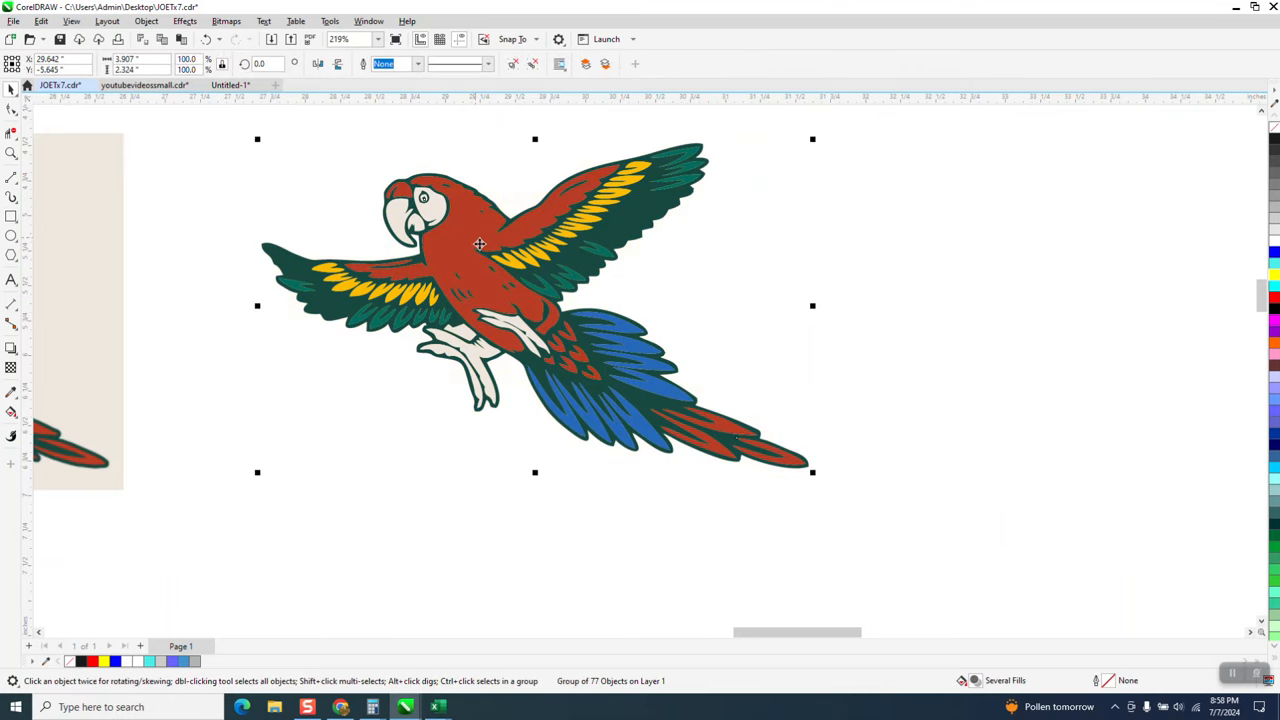
left_click(146, 21)
mouse_move(181, 254)
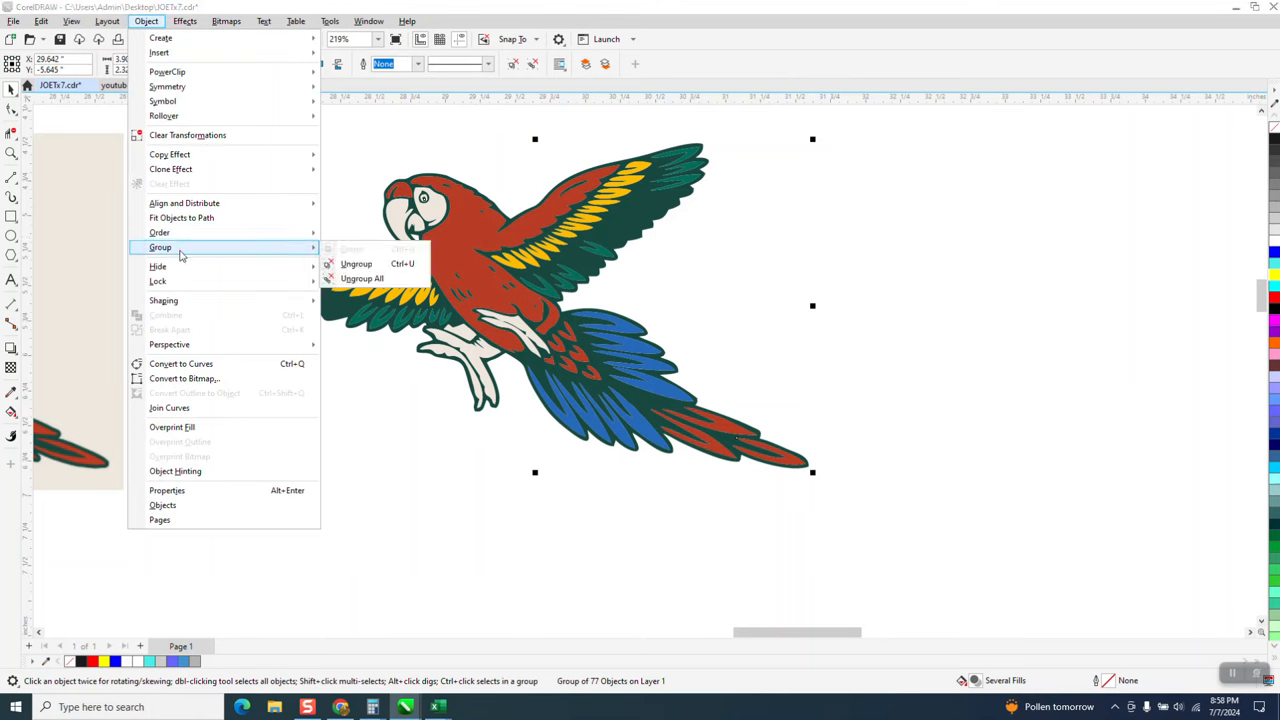
left_click(352, 264)
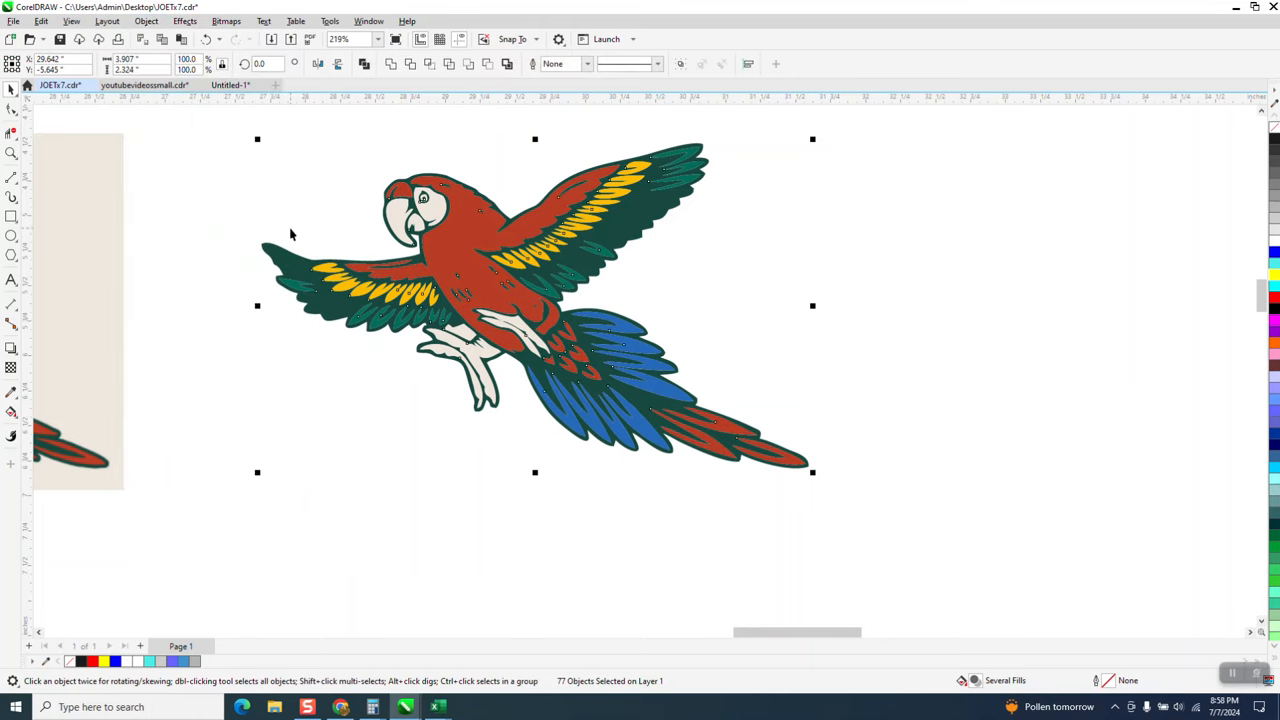
Step: Move only the traced parrot's dark green linework curve 5 inches to the right, away from the coloured shapes
left_click(345, 200)
left_click(474, 194)
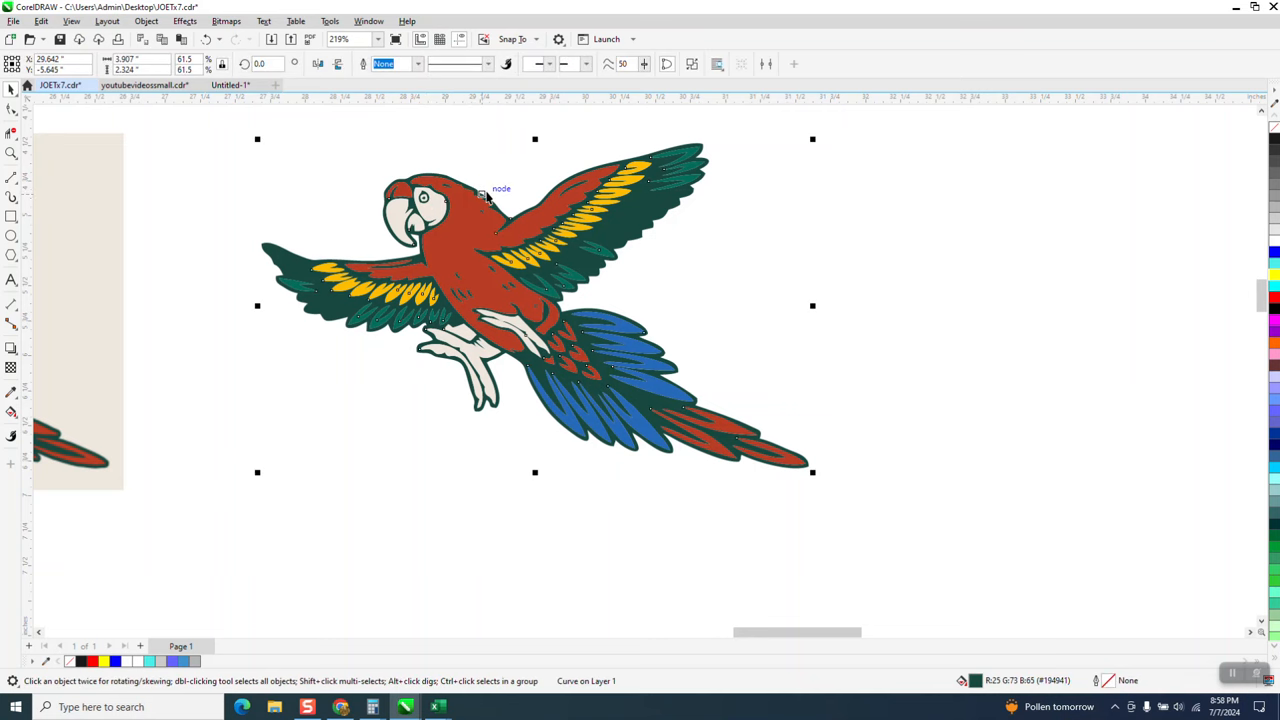
key("Right")
scroll(437, 285, "down", 2)
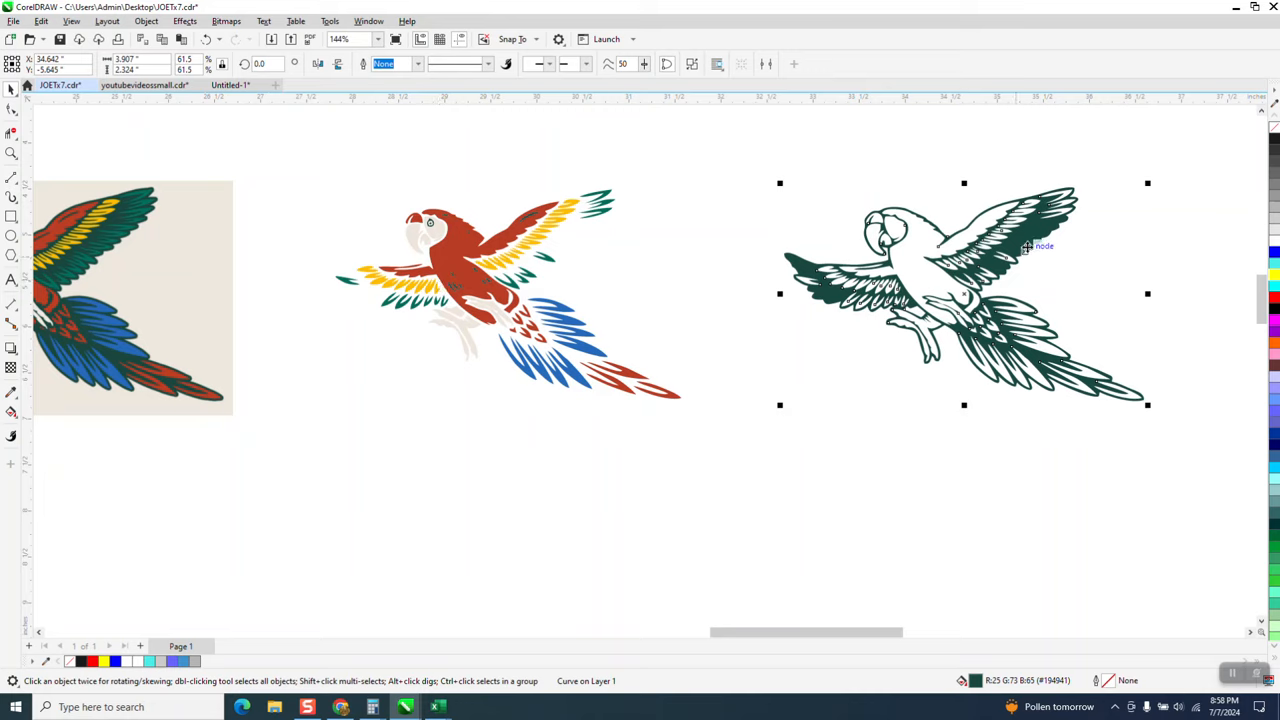
Step: Trace the original parrot bitmap again as a Clipart outline trace with Detail raised to 100
left_click(11, 153)
left_click_drag(82, 214, 162, 264)
scroll(392, 294, "down", 6)
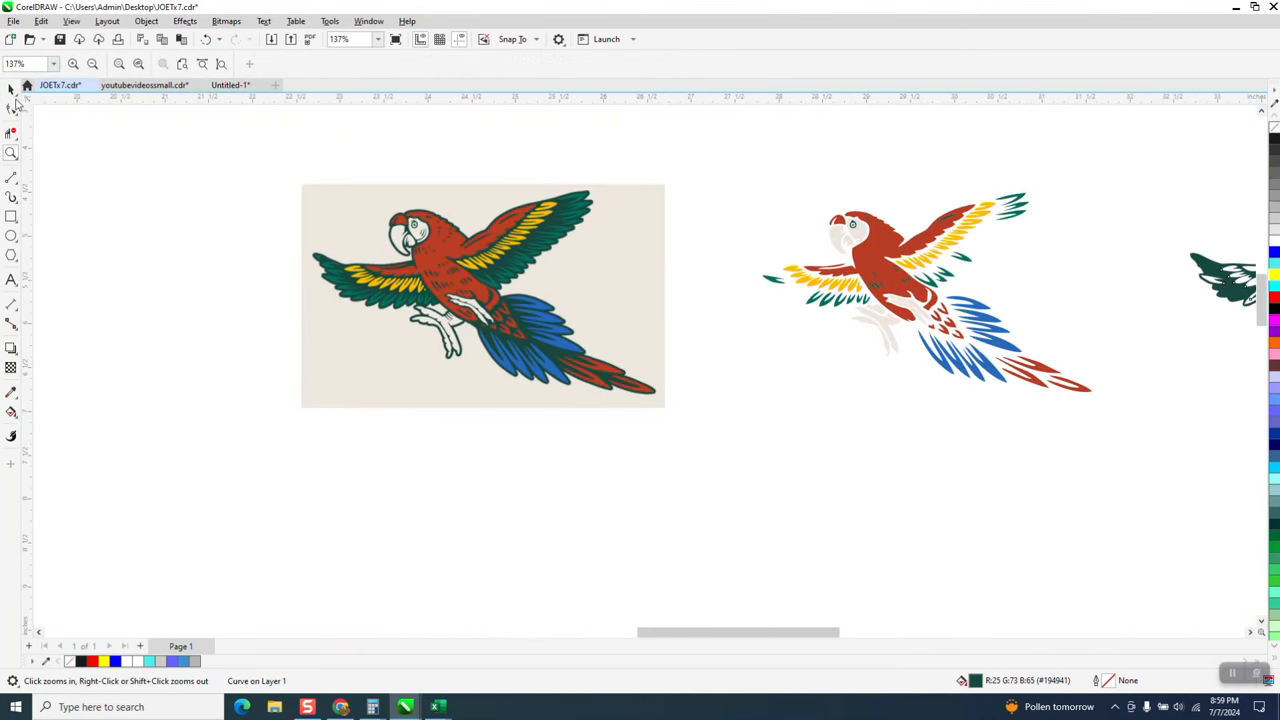
left_click(11, 89)
left_click(500, 298)
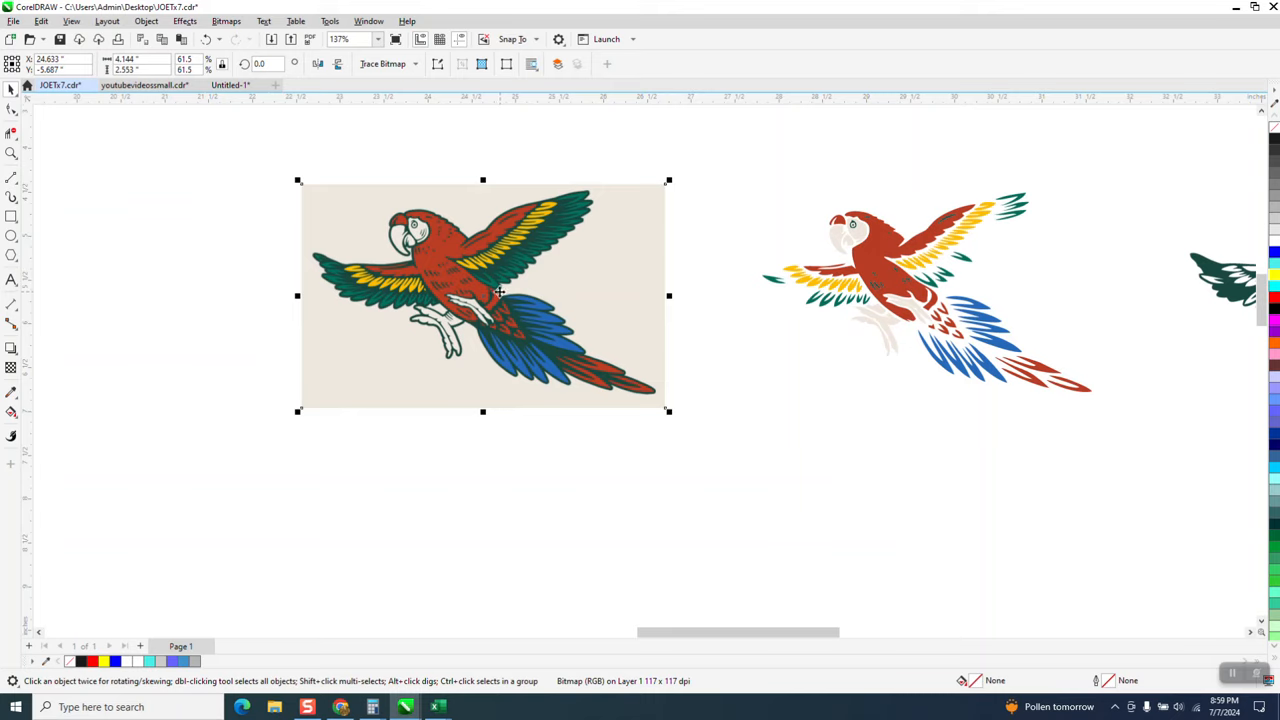
left_click(415, 67)
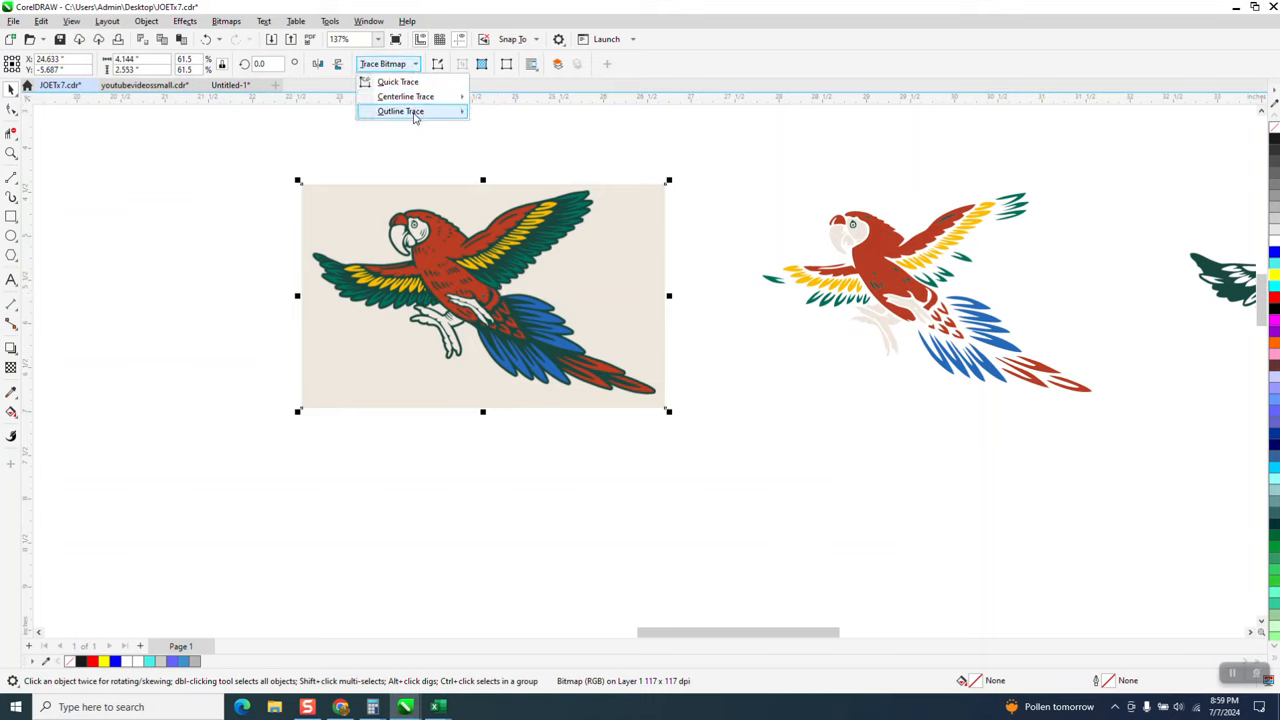
mouse_move(414, 110)
left_click(500, 157)
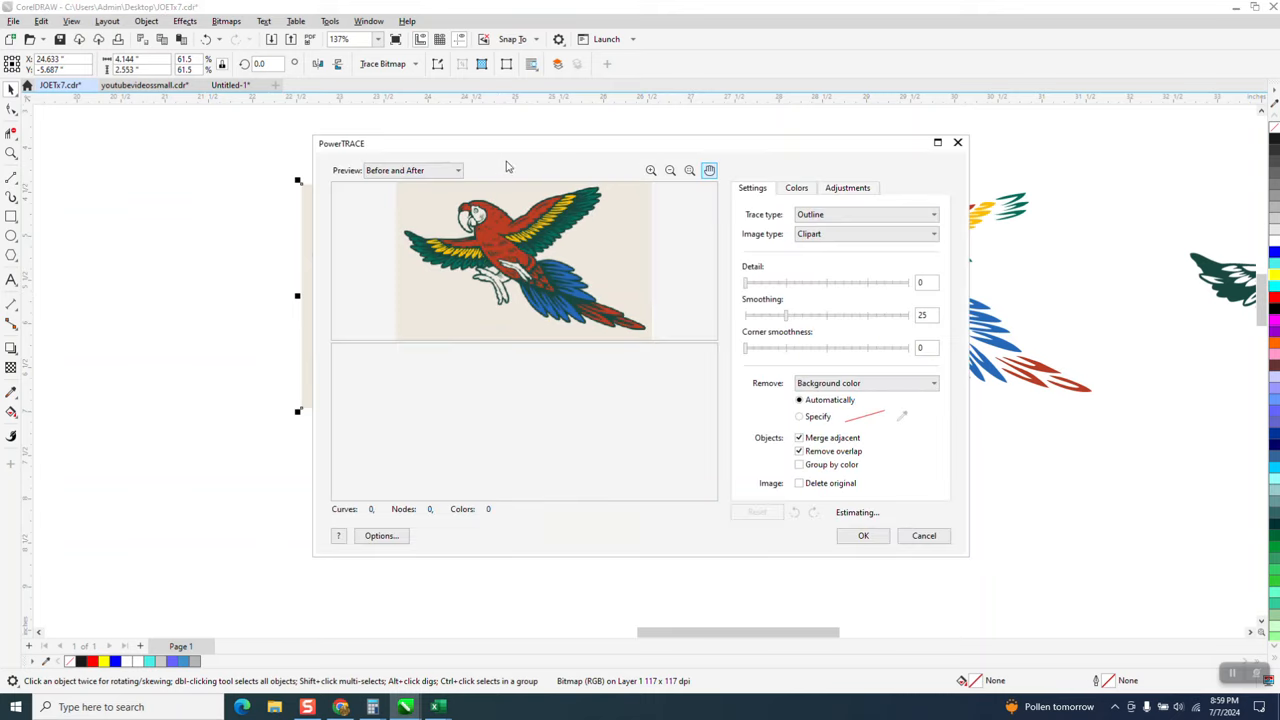
left_click_drag(898, 286, 912, 285)
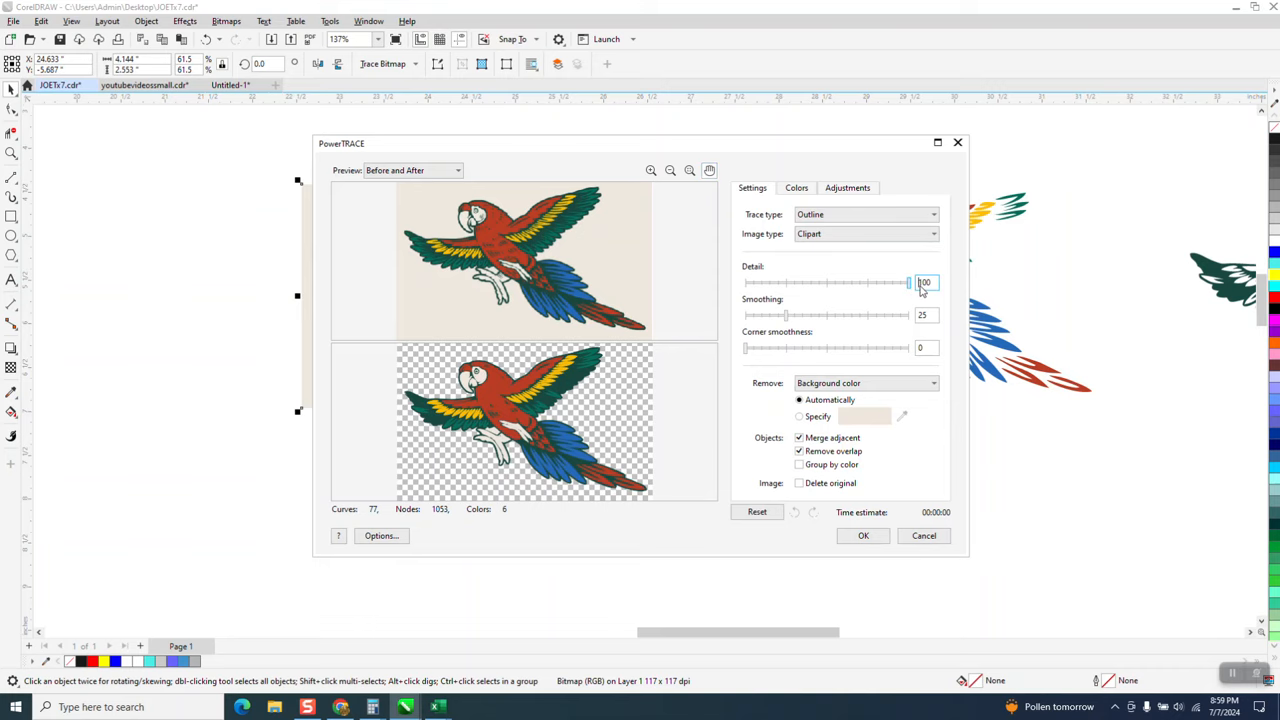
left_click(864, 536)
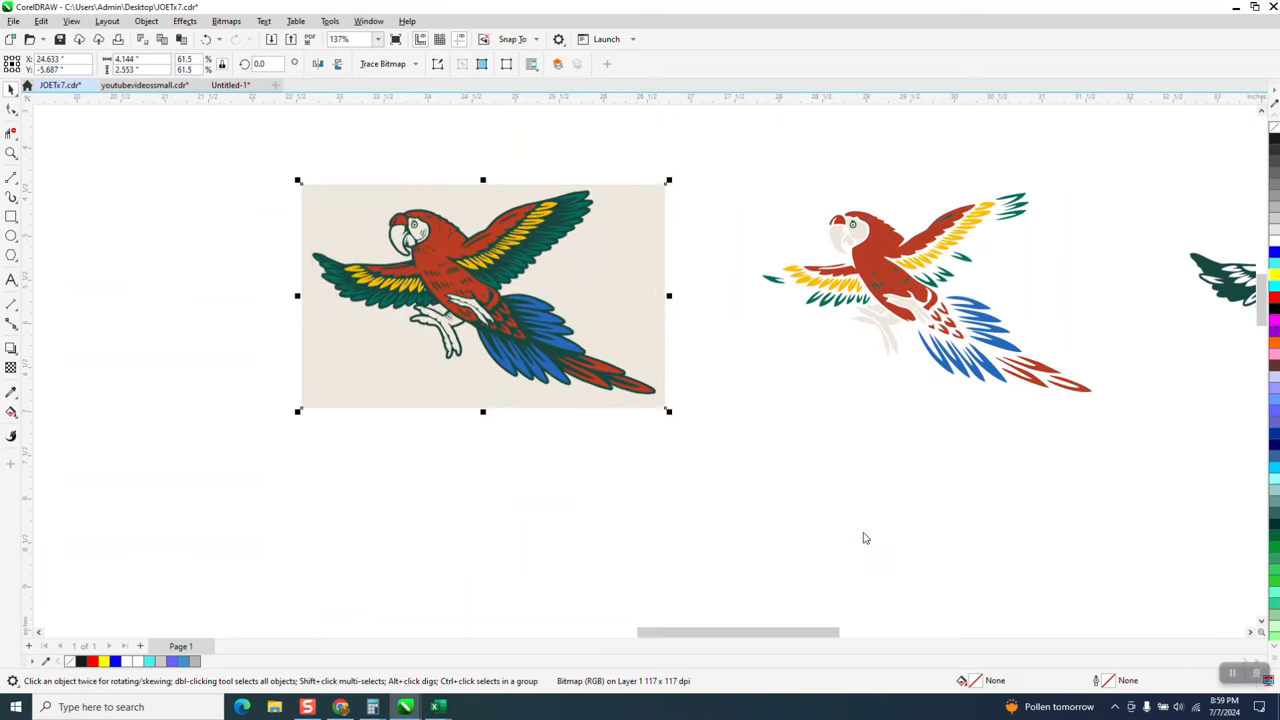
Step: Move the new traced group 5 inches down, below the original bitmap
scroll(708, 342, "down", 2)
scroll(845, 352, "down", 1)
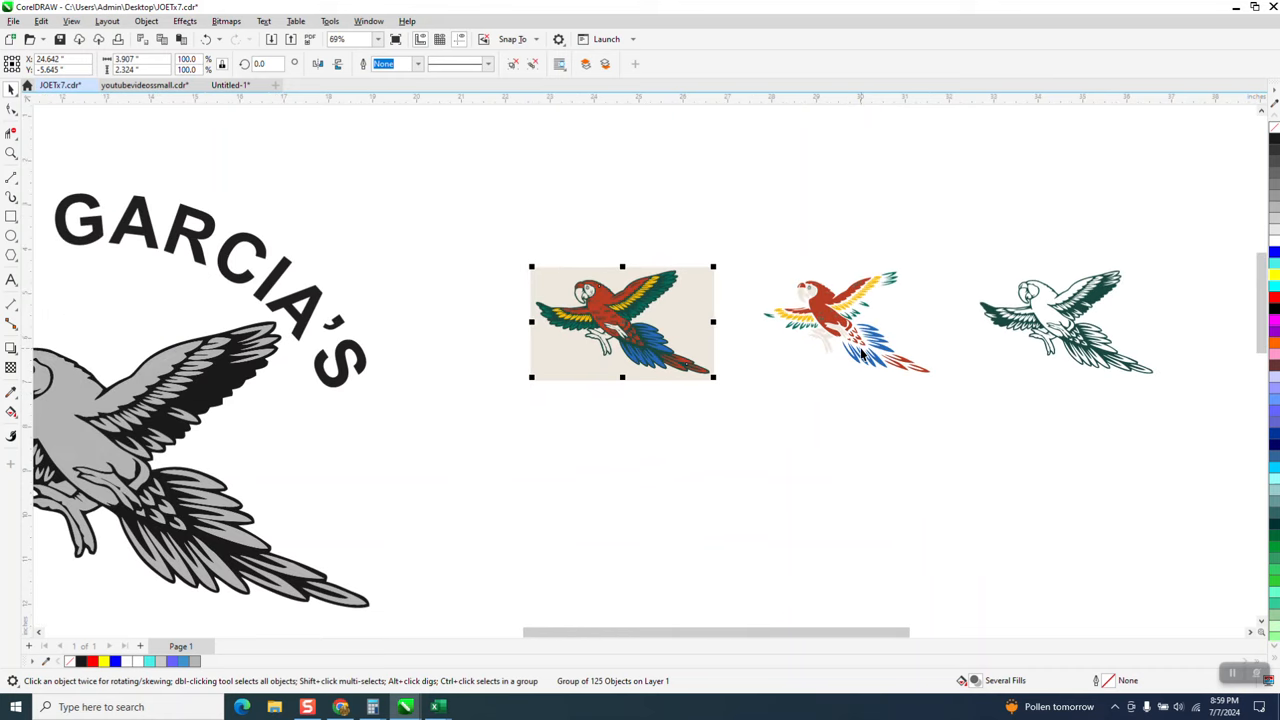
key("Down")
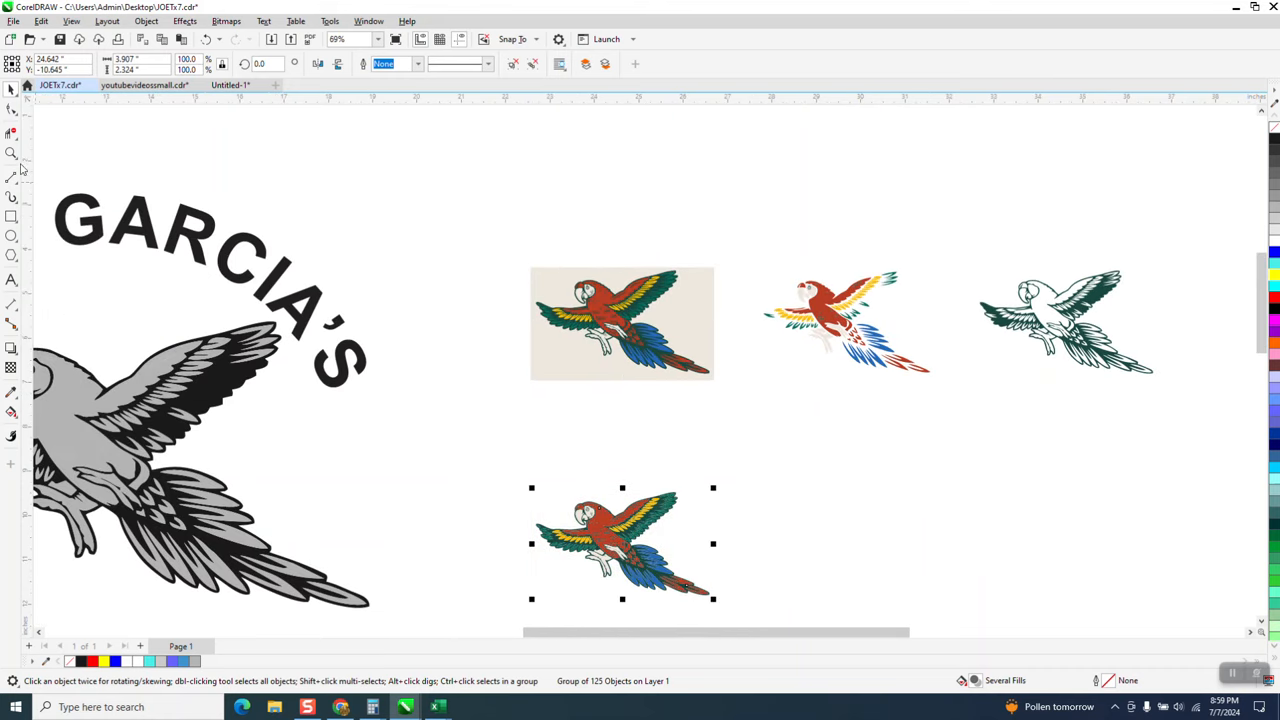
Step: Ungroup the higher-detail parrot trace below the bitmap
left_click(150, 21)
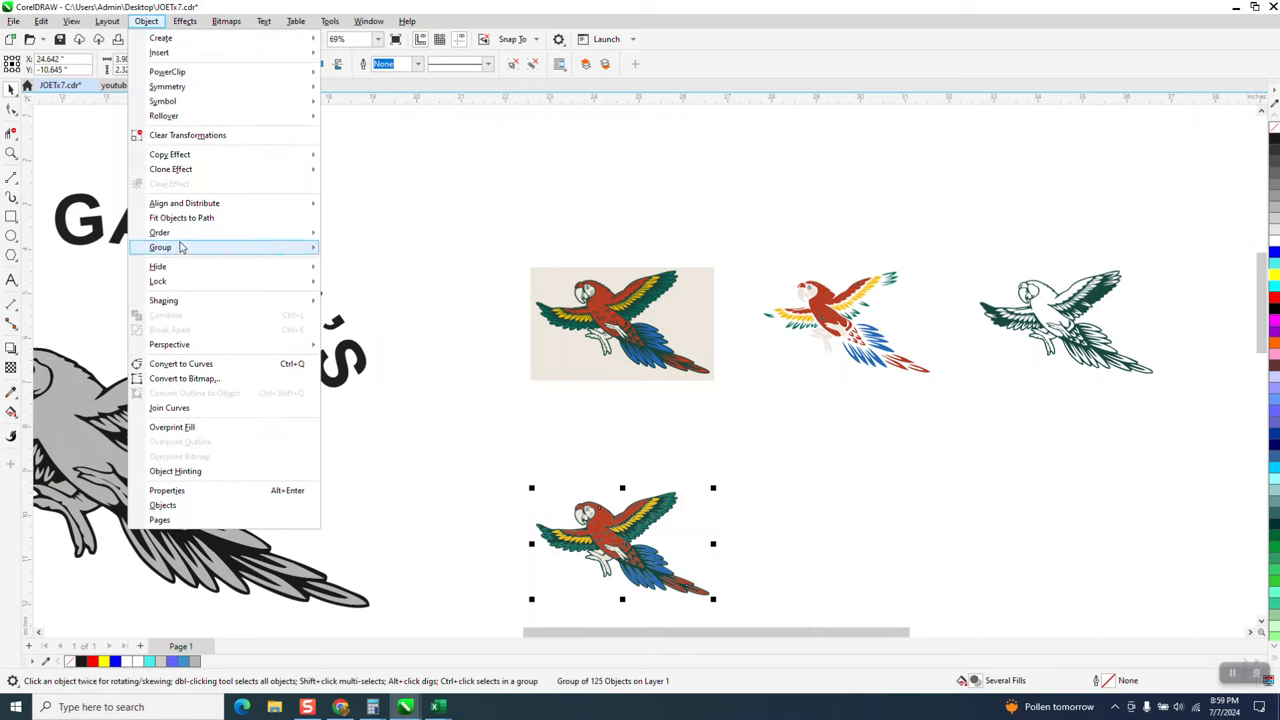
mouse_move(181, 248)
left_click(340, 265)
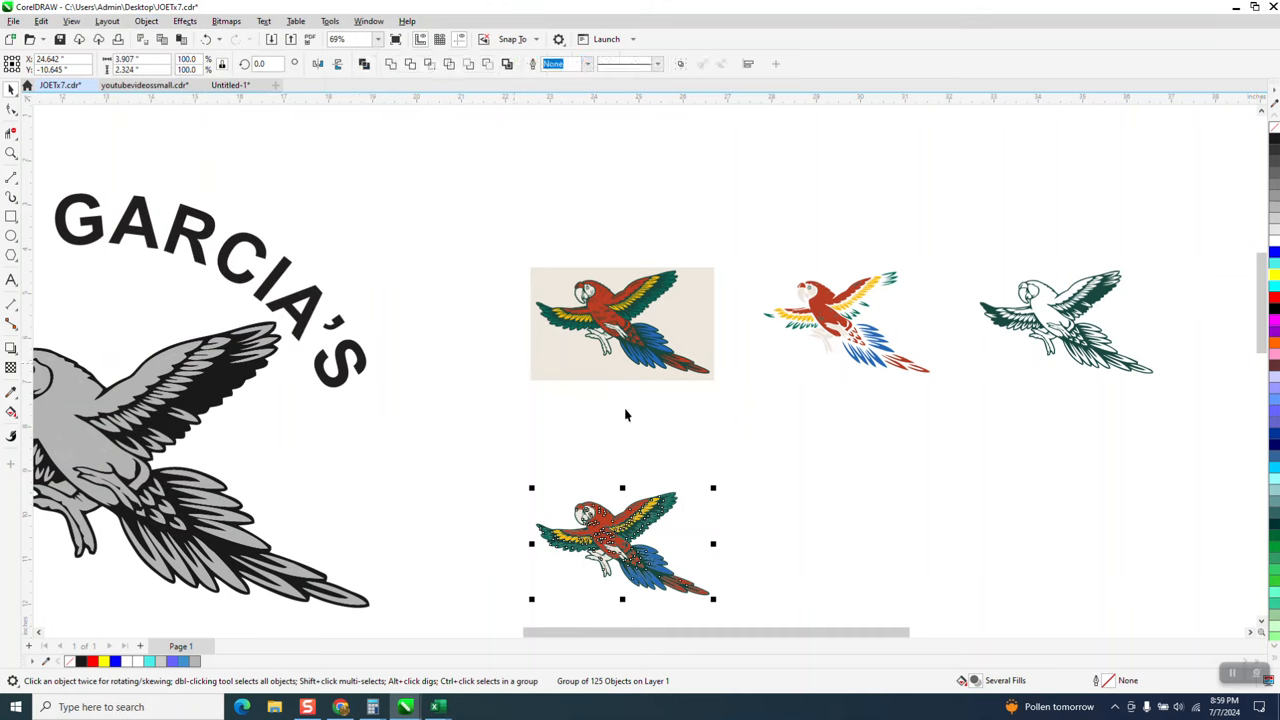
Step: Separate the higher-detail trace's dark green linework from its coloured shapes by moving it 5 inches to the right
left_click(11, 152)
left_click_drag(580, 462, 753, 584)
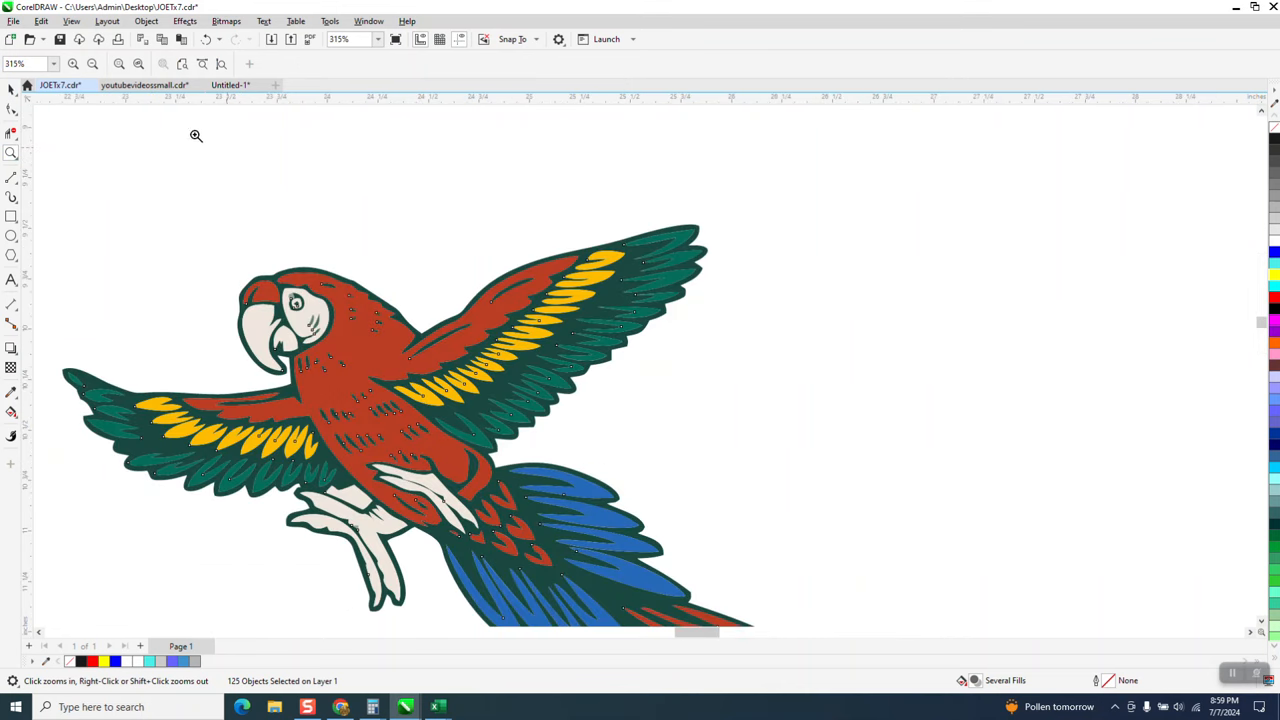
left_click(194, 134)
left_click(10, 90)
scroll(260, 231, "down", 3)
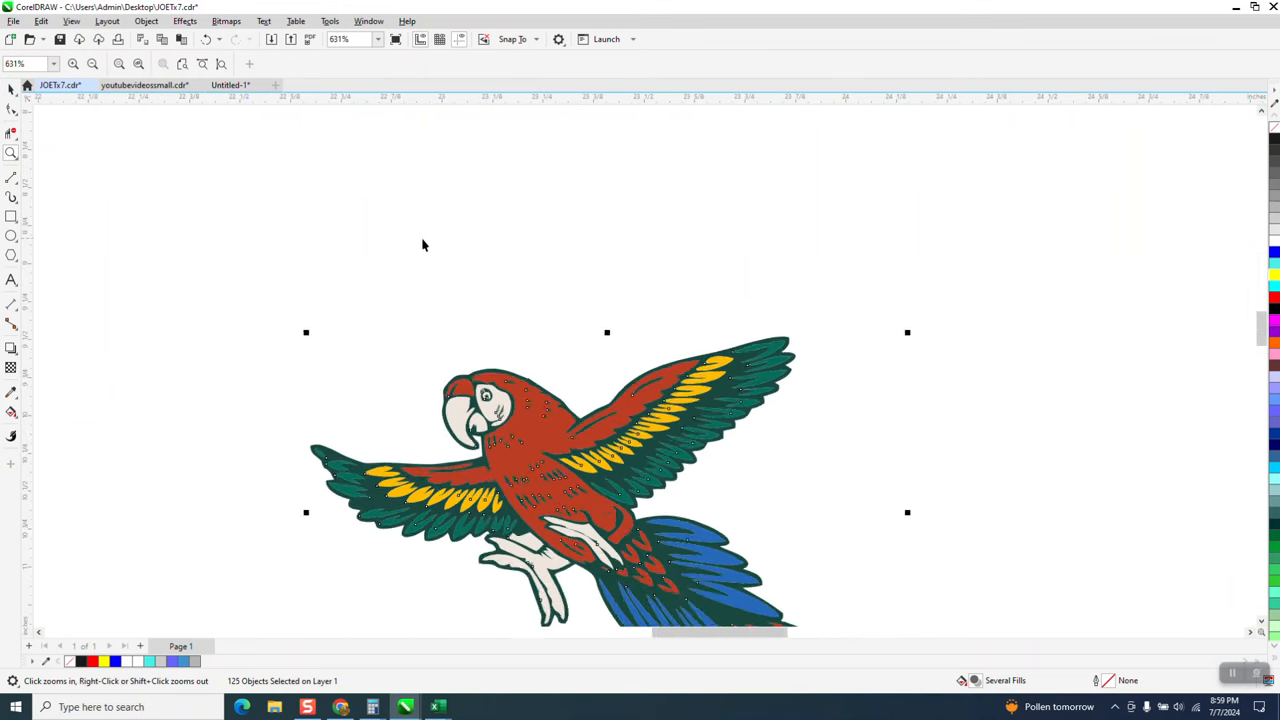
left_click(740, 330)
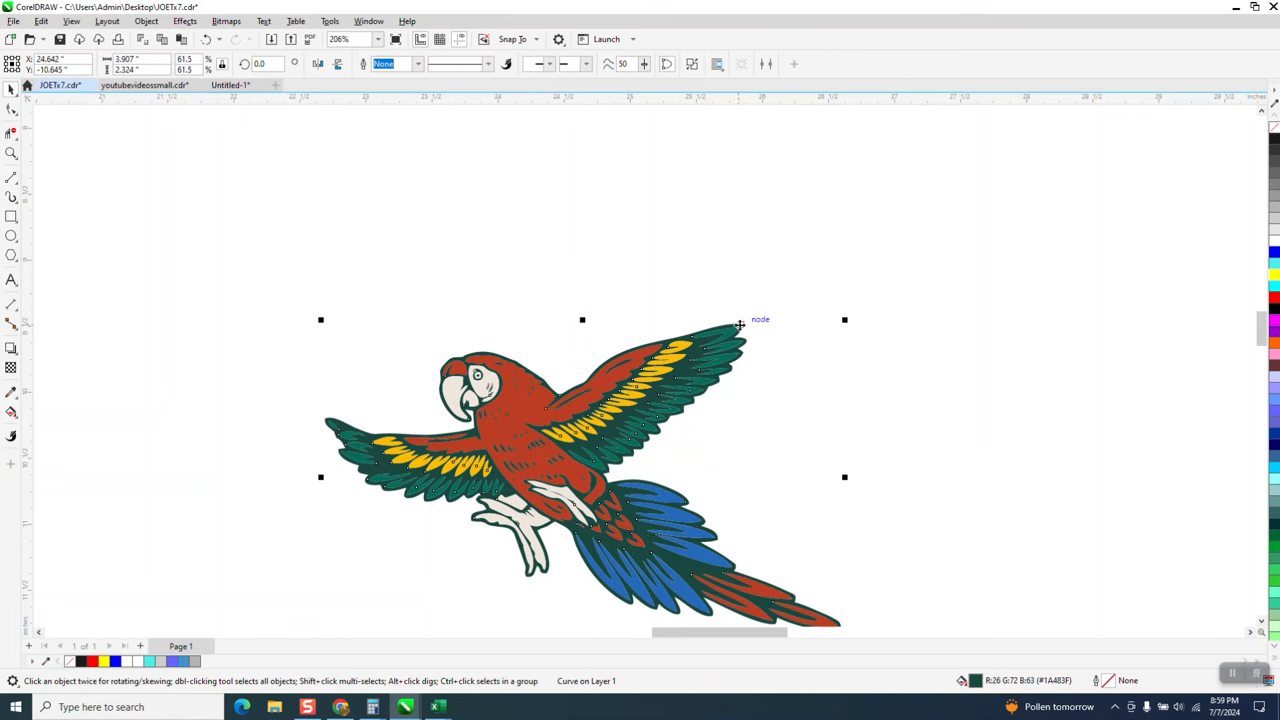
key("Right")
scroll(553, 309, "down", 1)
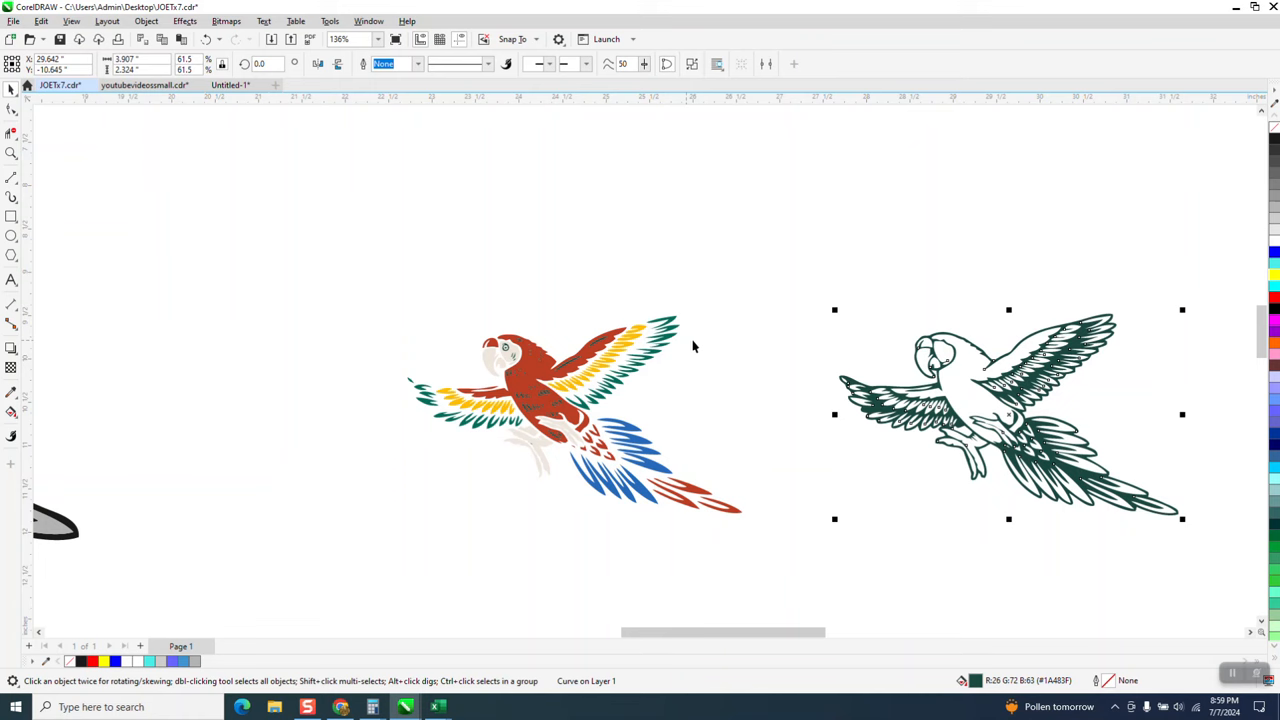
Step: Move the eye ring and pupil from the coloured parrot 5 inches to the right, into the separated linework
left_click(11, 153)
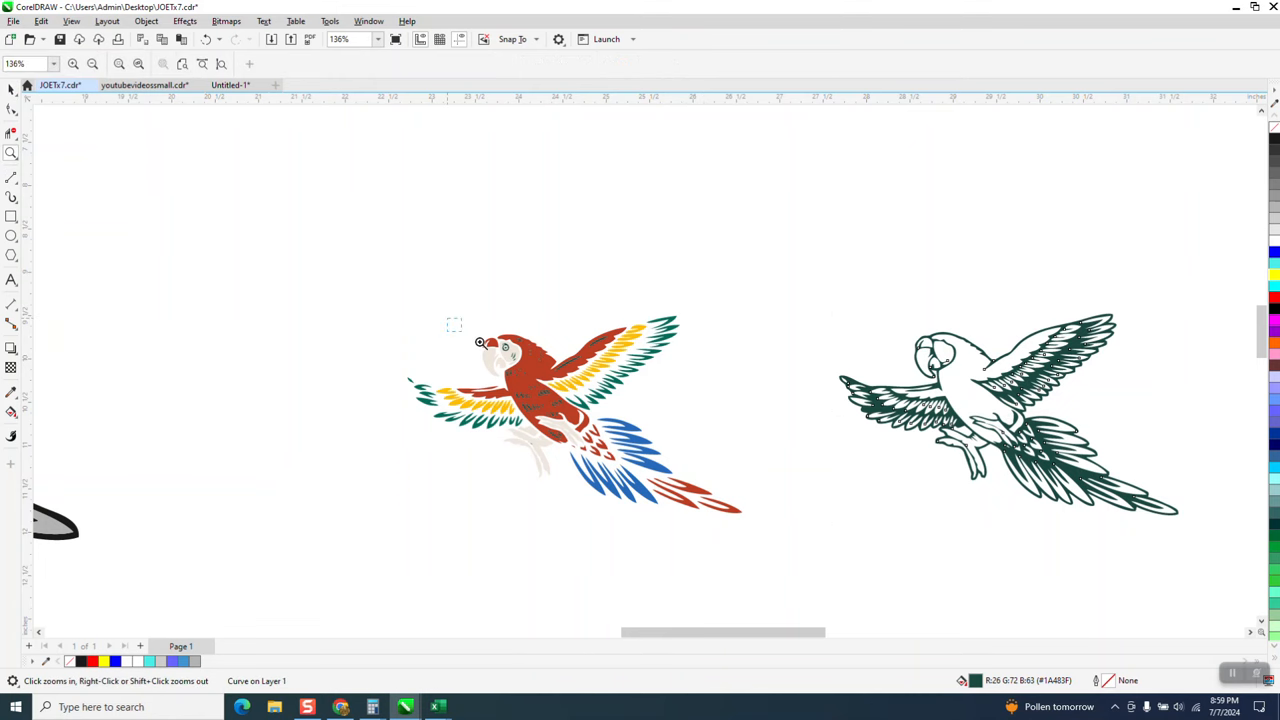
left_click(619, 384)
left_click(11, 88)
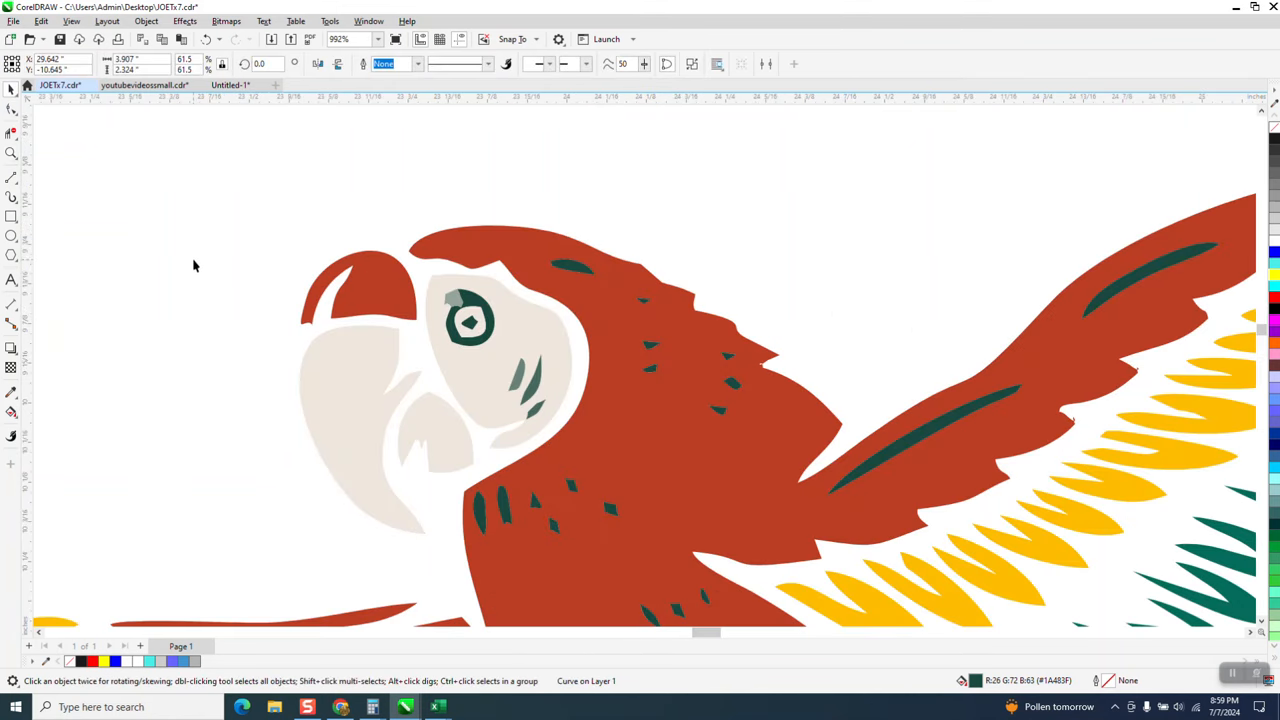
left_click(476, 304)
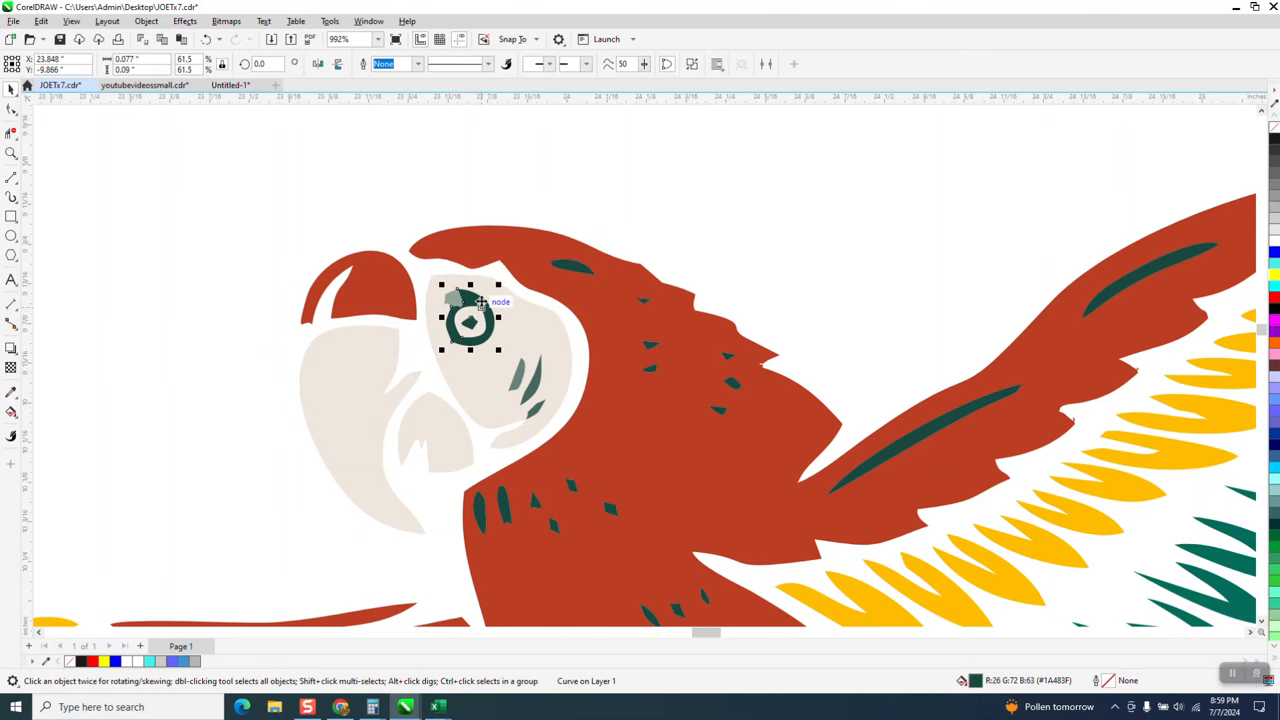
key("Delete")
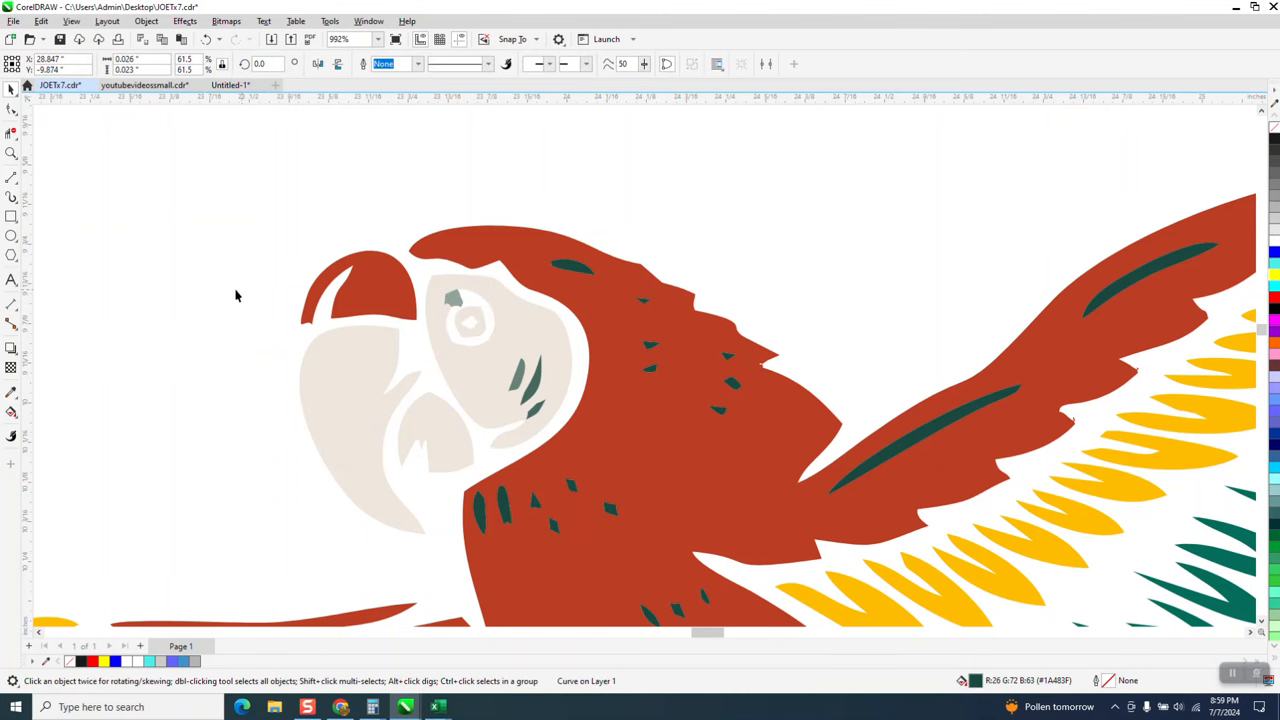
Step: Examine the shape of the eye up close in the separated linework parrot
scroll(183, 305, "down", 5)
left_click(990, 323)
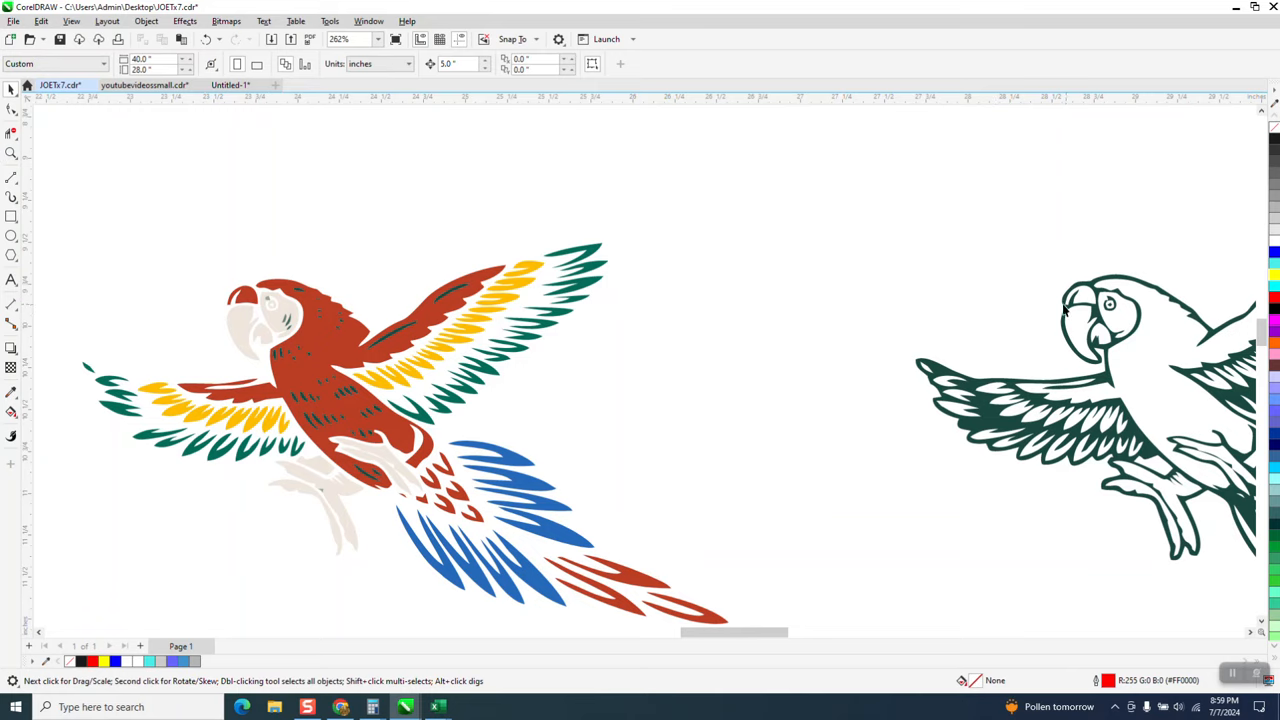
left_click(11, 154)
left_click_drag(1103, 284, 1128, 324)
scroll(11, 97, "down", 1)
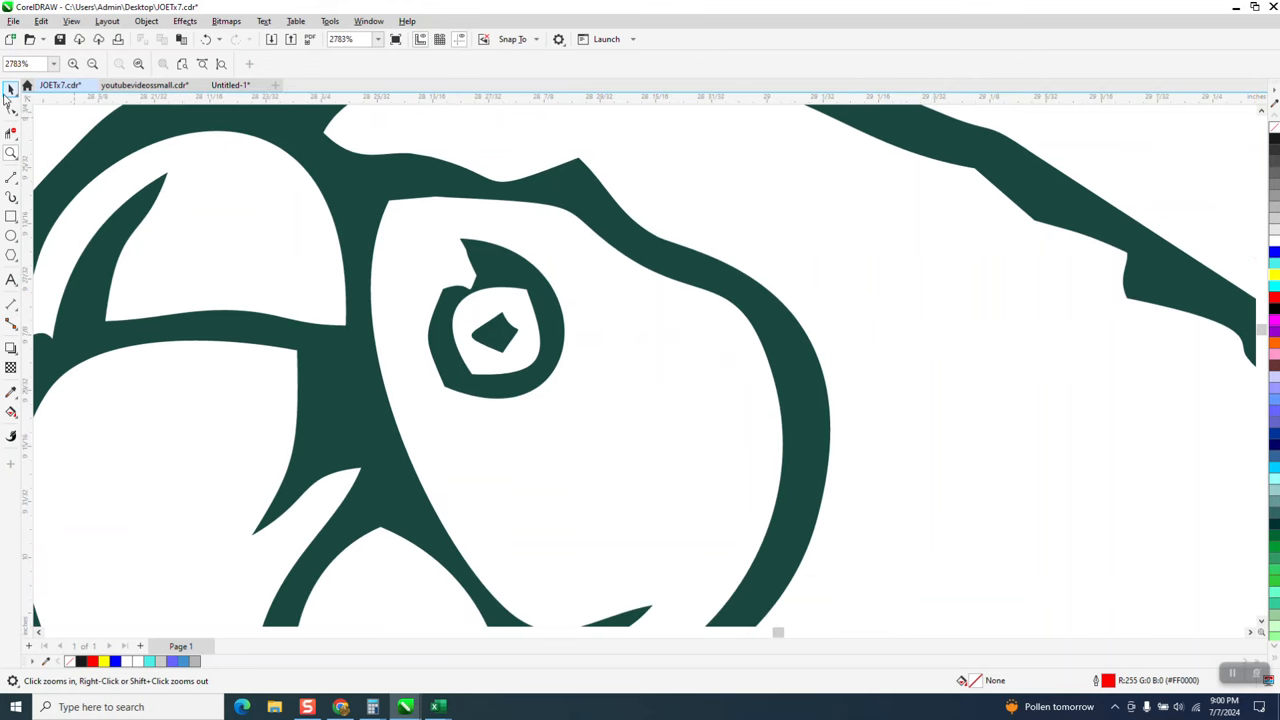
left_click(11, 91)
scroll(768, 410, "down", 8)
scroll(644, 207, "down", 5)
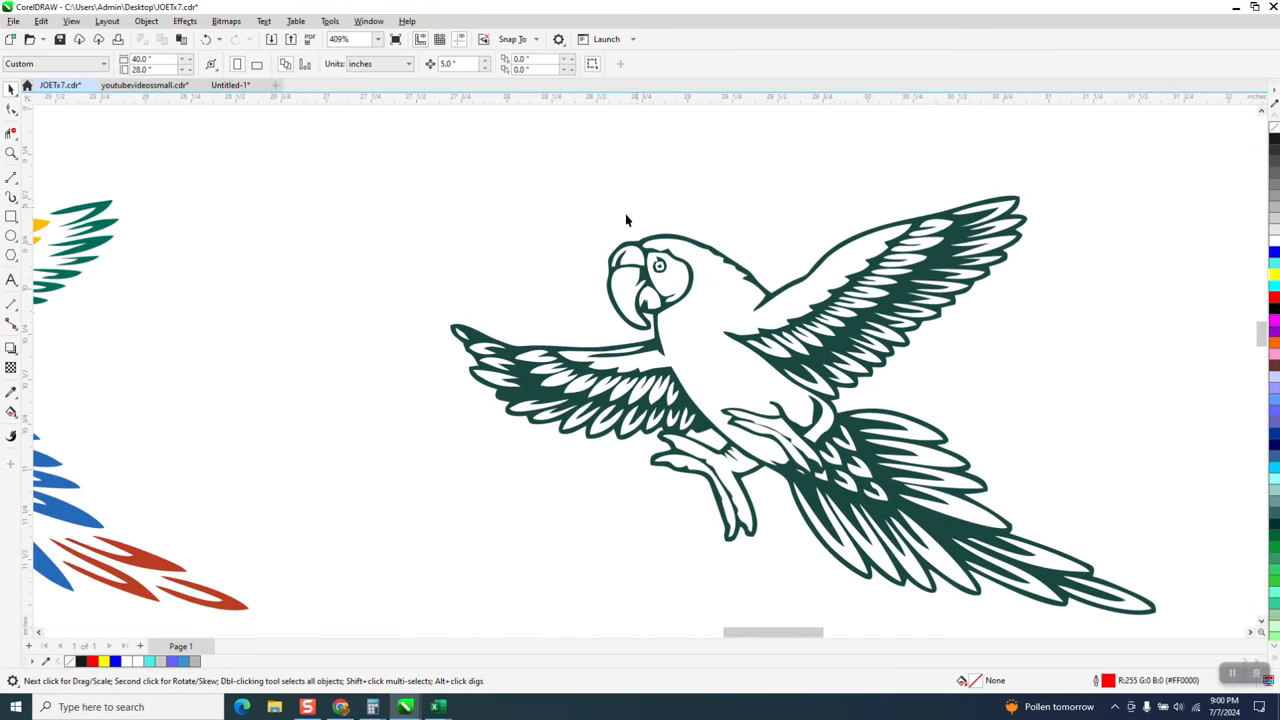
Step: Give all the separated linework objects a black hairline outline and fill the main body linework with black (#1A1A1A)
left_click_drag(880, 527, 1066, 514)
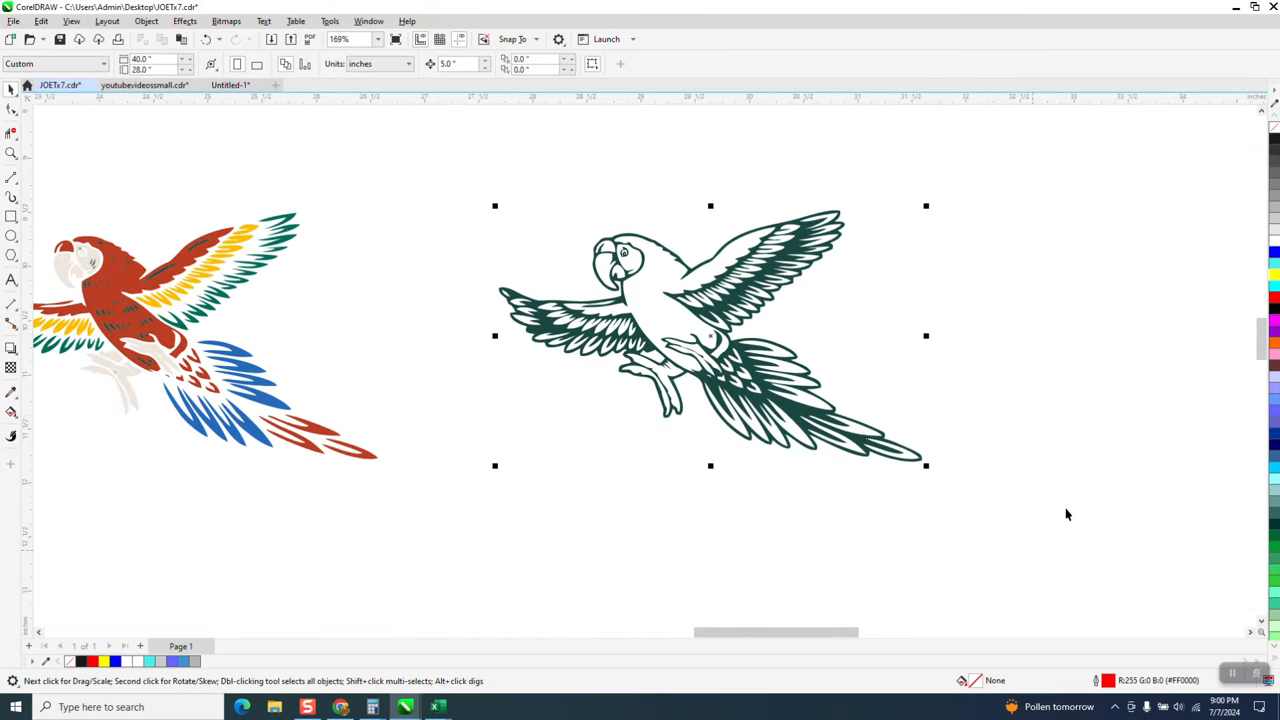
right_click(1275, 139)
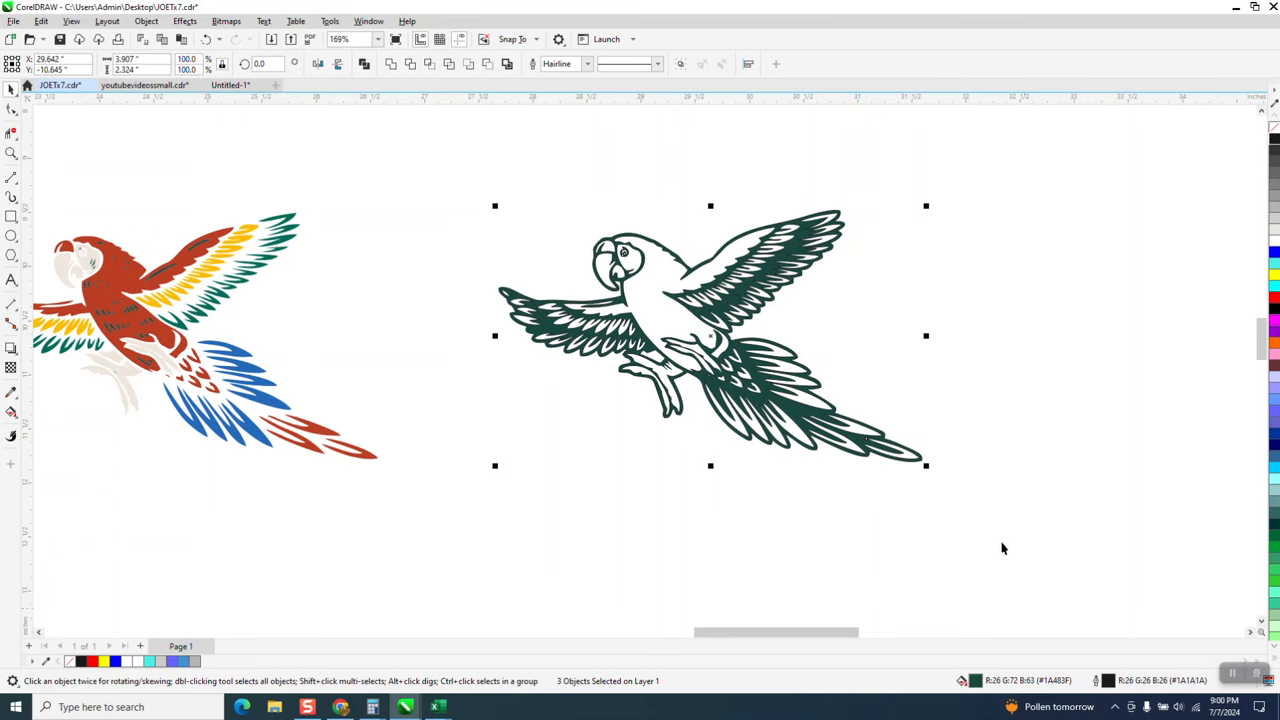
left_click(11, 153)
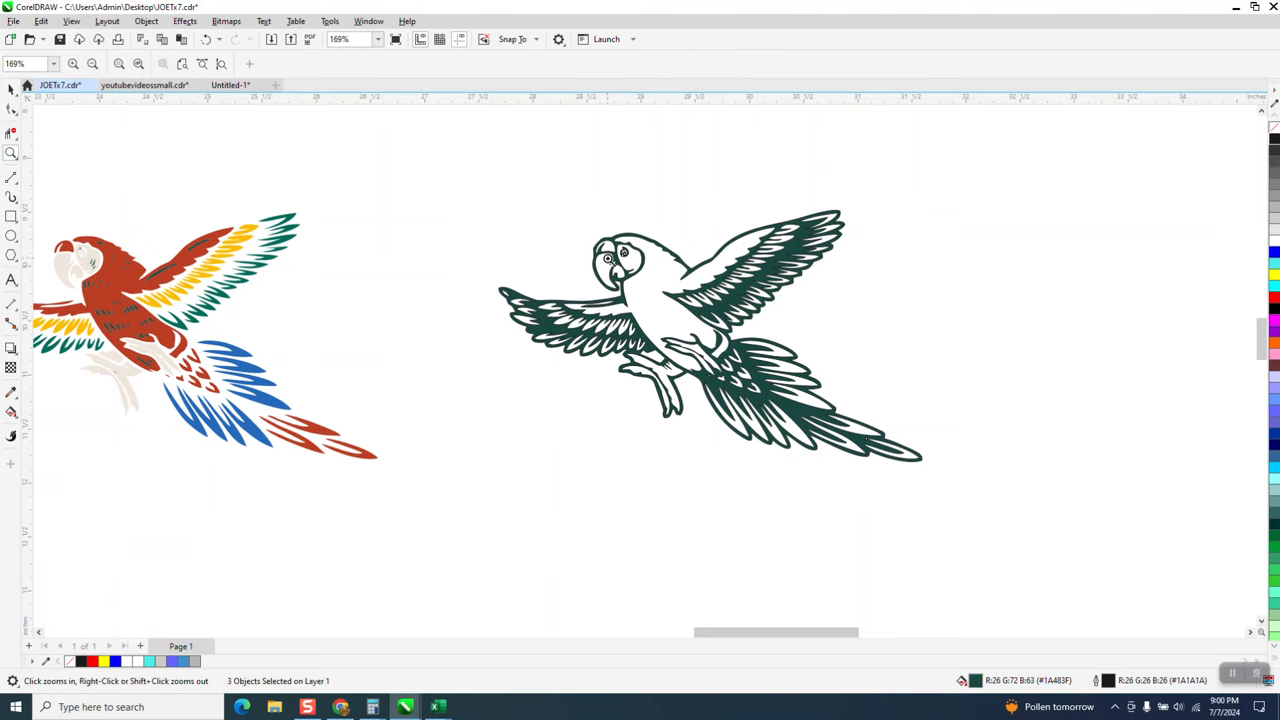
left_click_drag(620, 244, 664, 282)
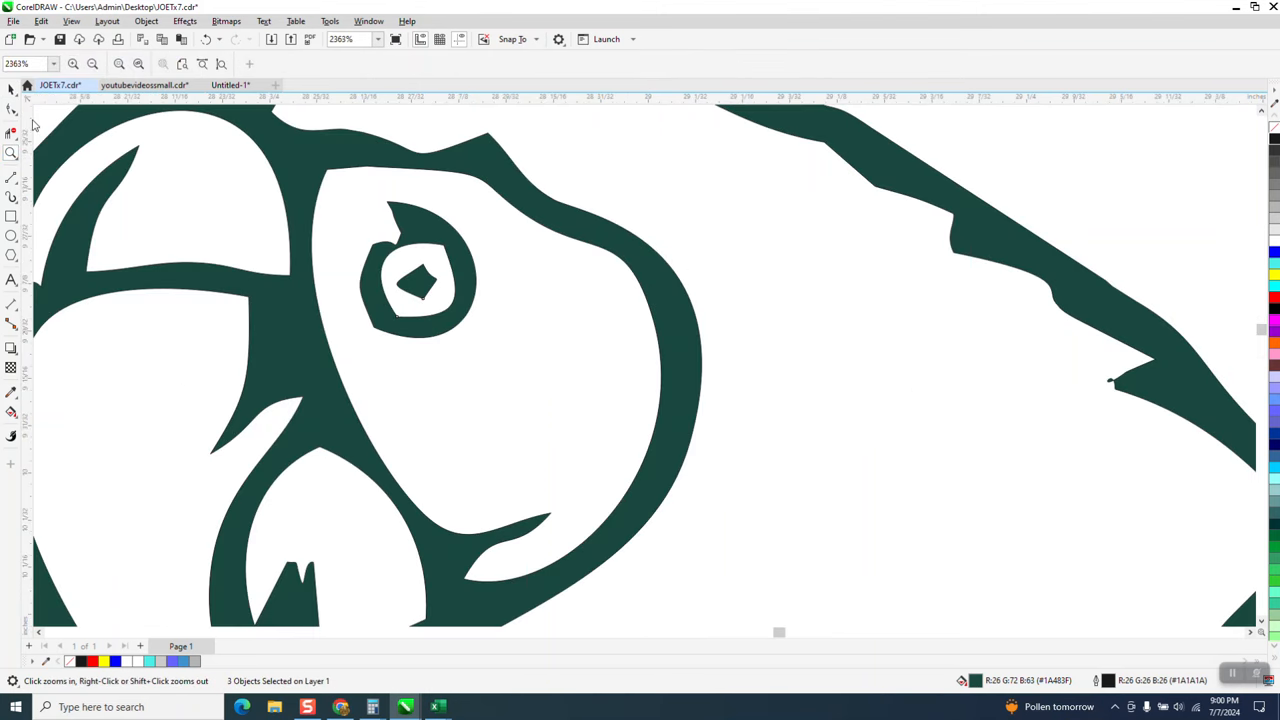
key("space")
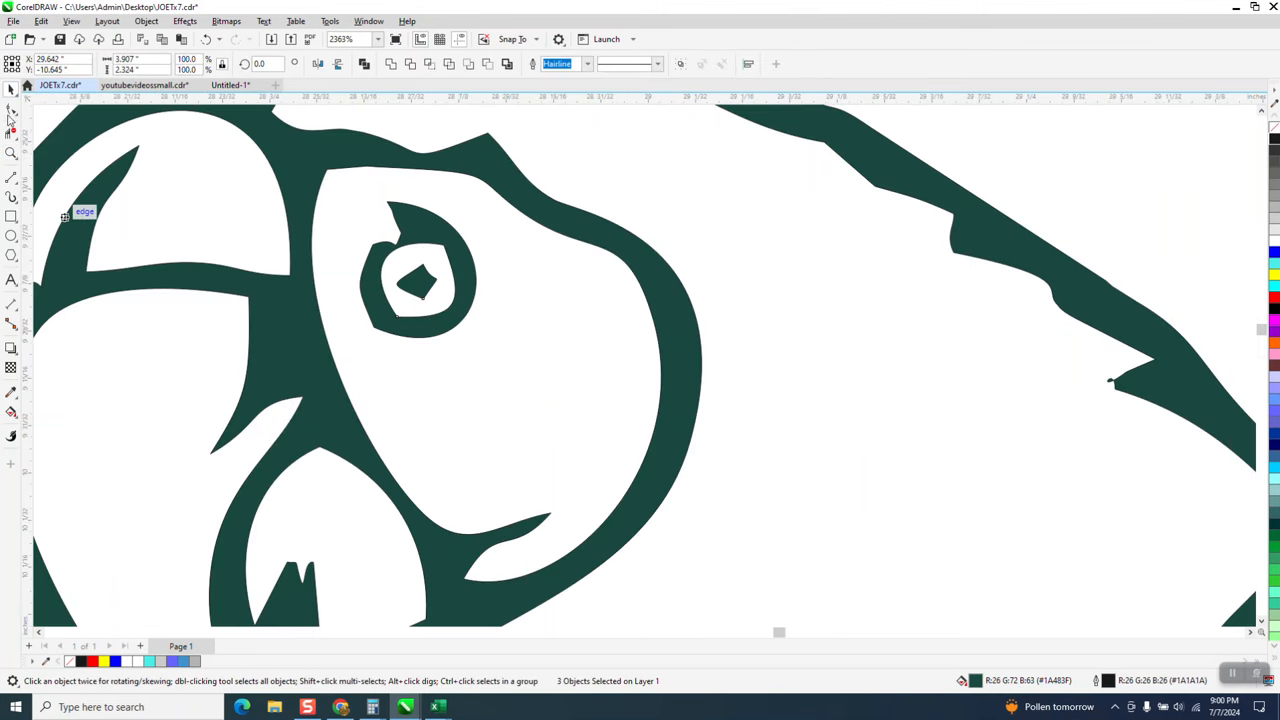
scroll(579, 291, "down", 2)
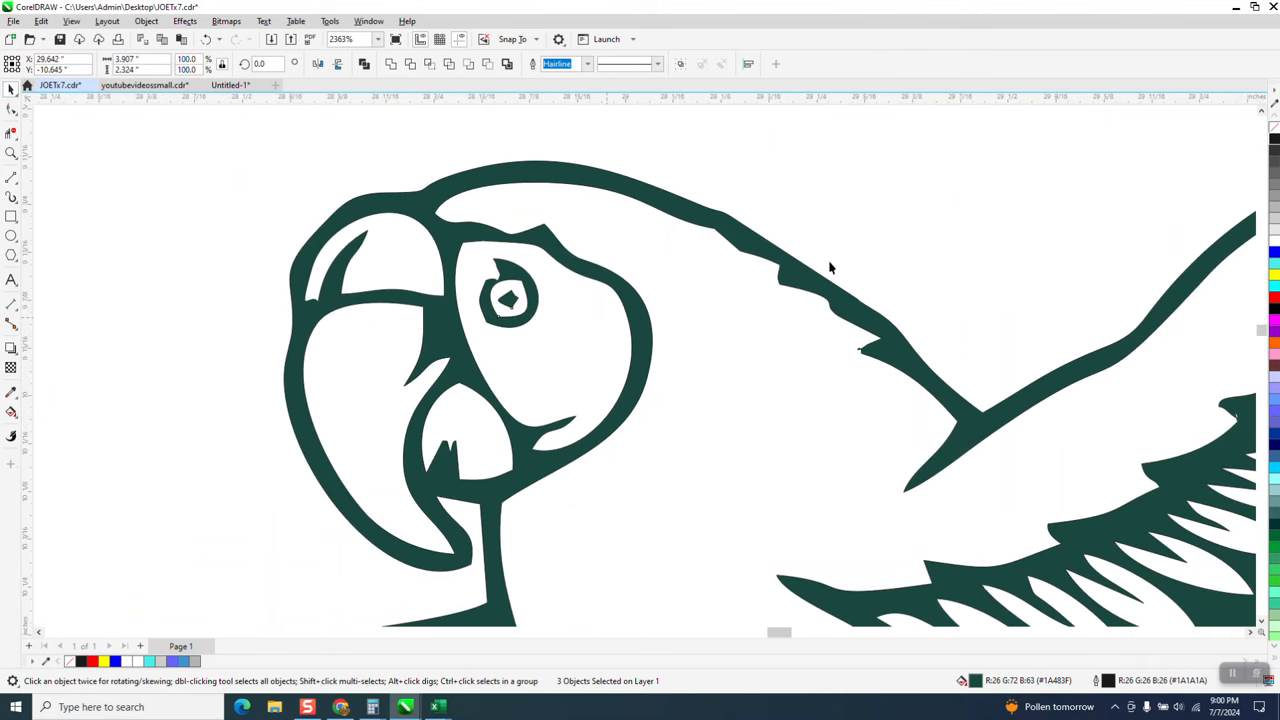
left_click(844, 245)
left_click(808, 283)
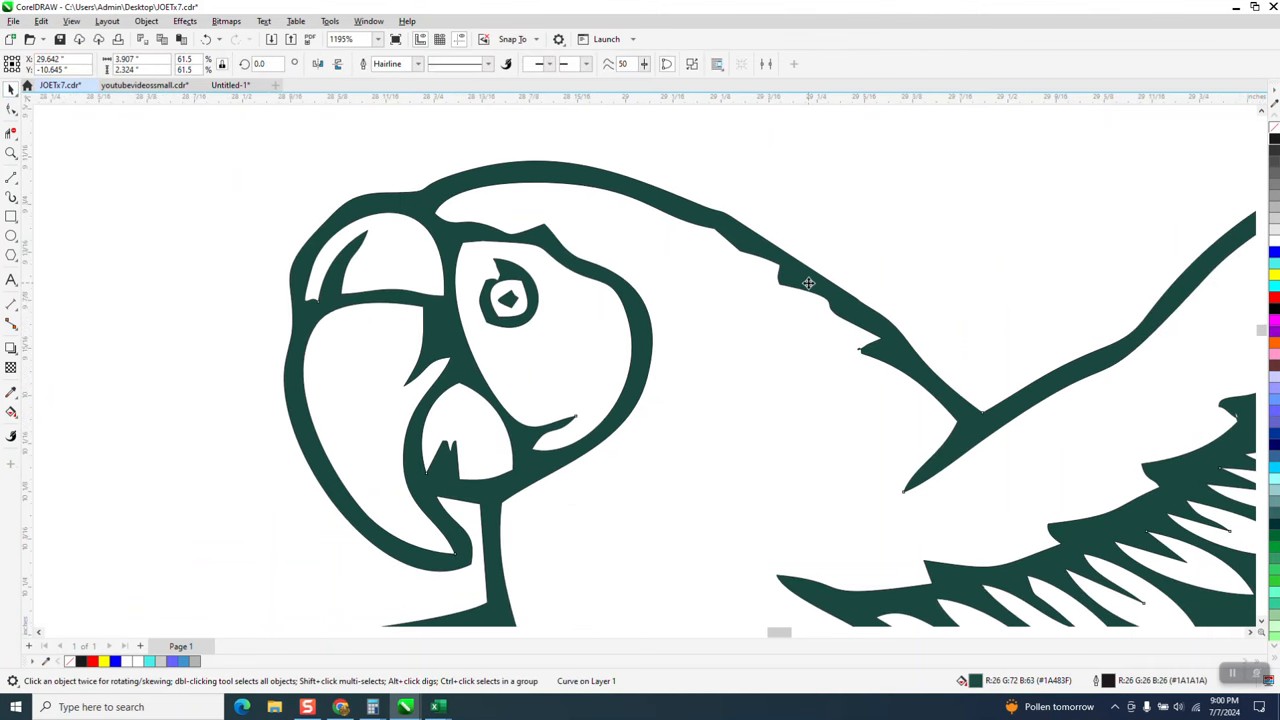
left_click(1273, 143)
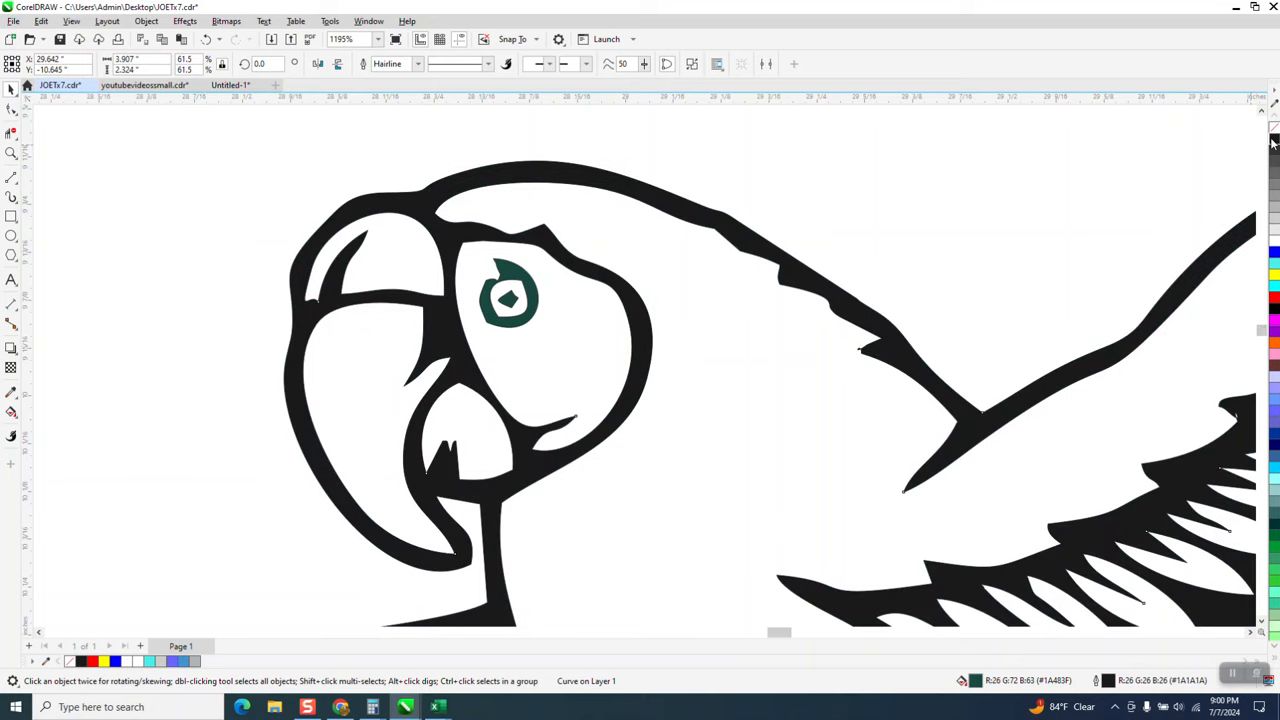
Step: Fill the linework parrot's eye ring and pupil with the same black (#1A1A1A)
left_click(496, 285)
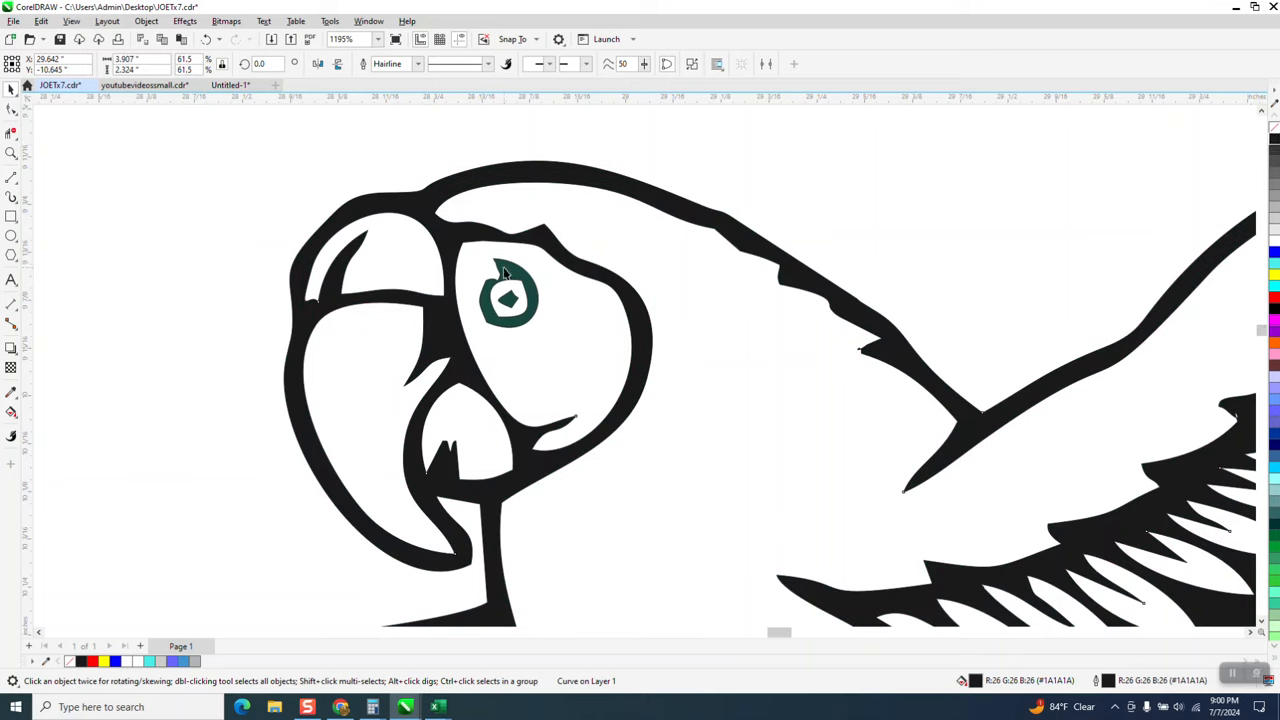
left_click(1274, 143)
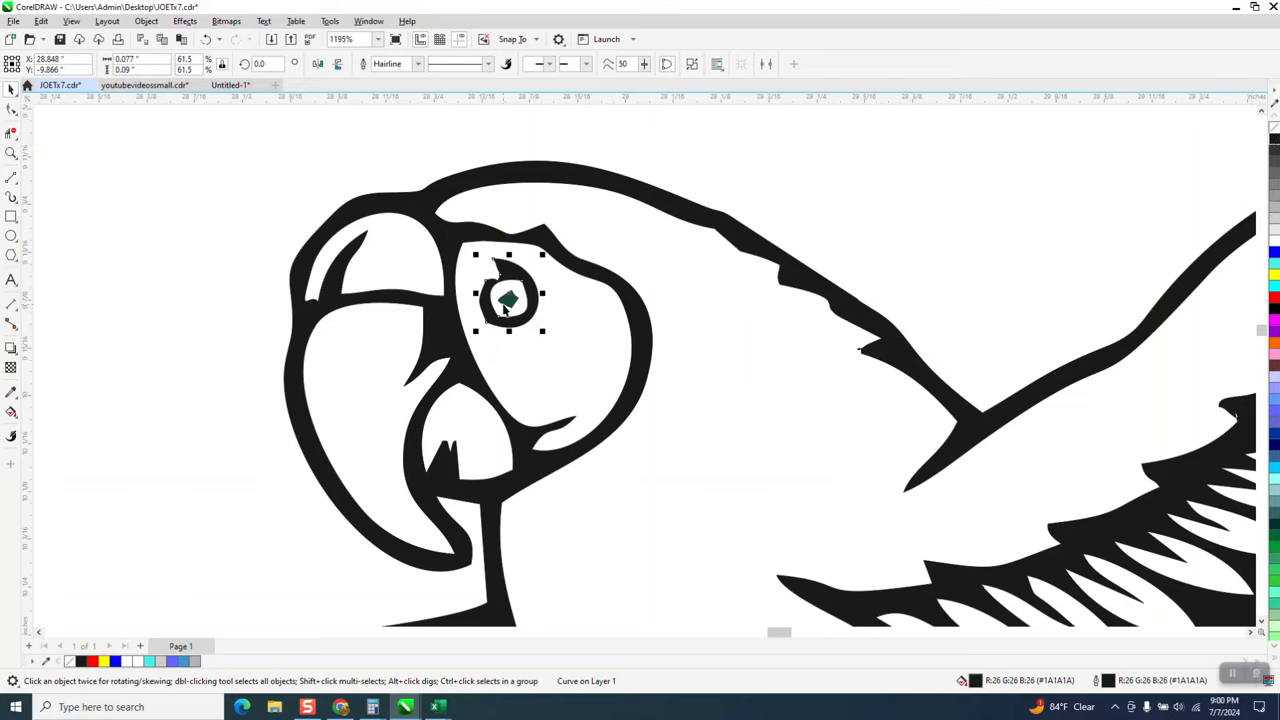
left_click(485, 277)
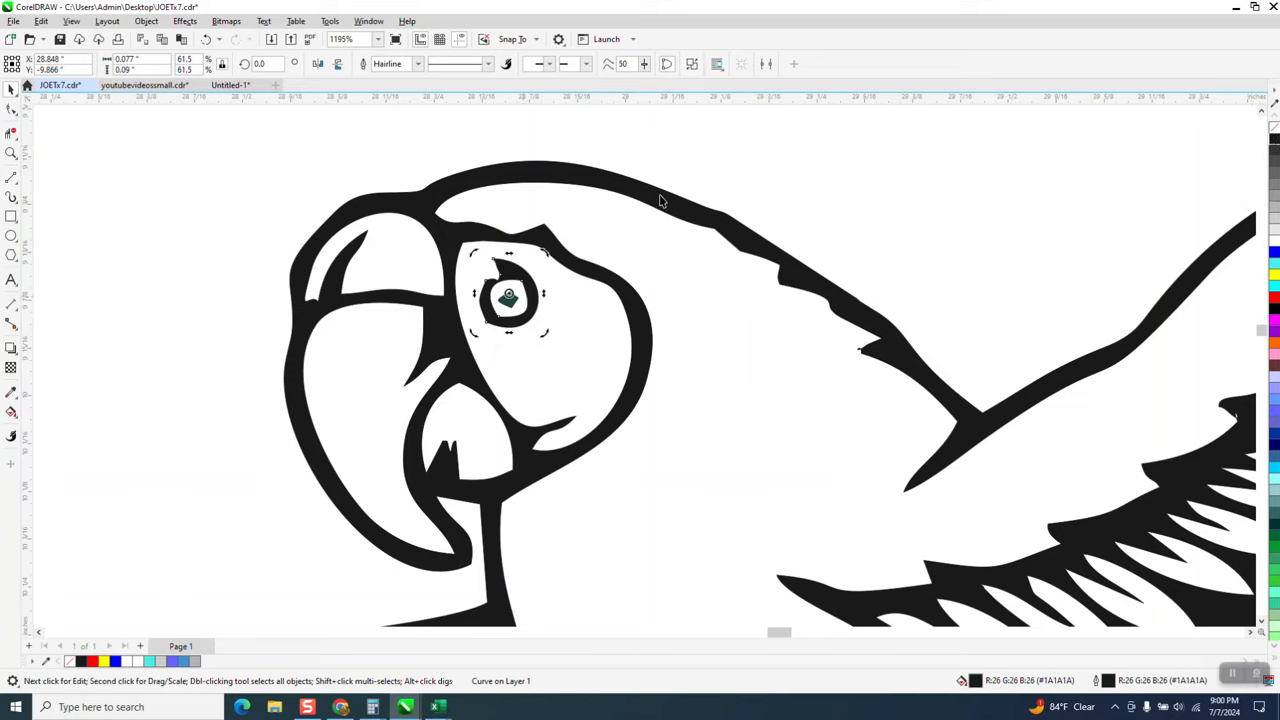
left_click(507, 300)
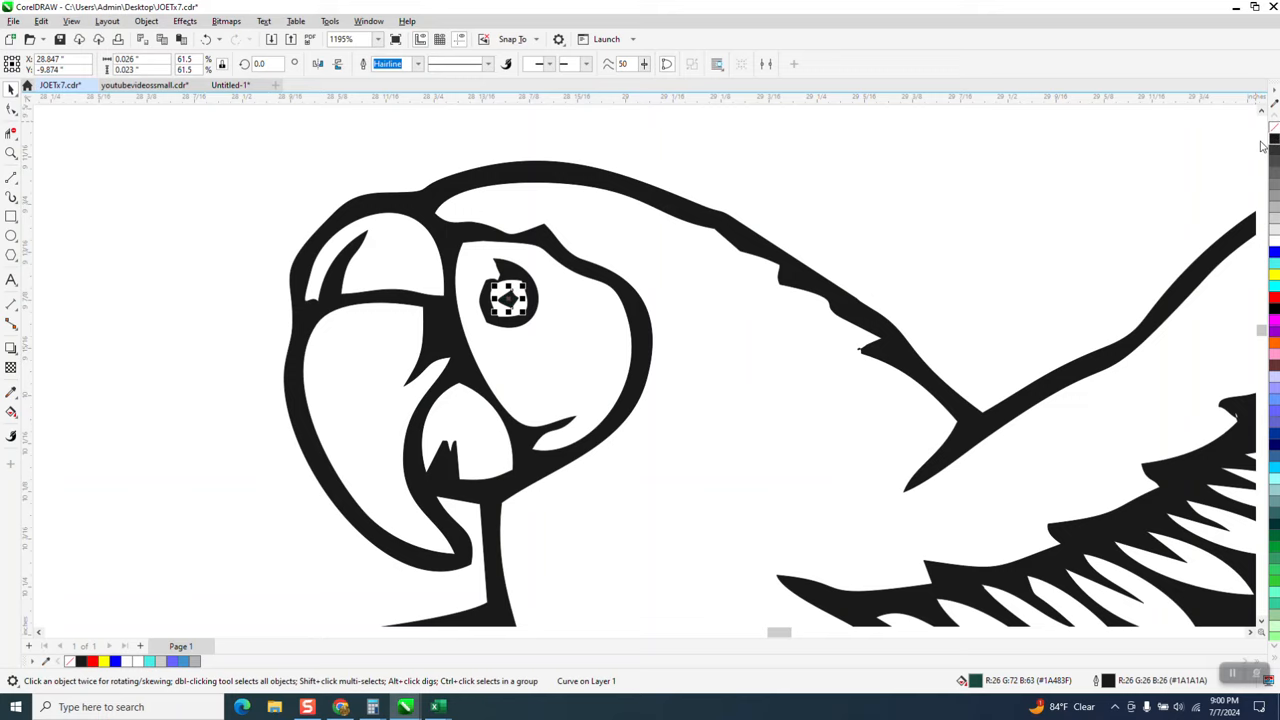
Step: Remove the notch in the eye ring's outer edge by deleting its inner corner node with the Shape tool
left_click(11, 152)
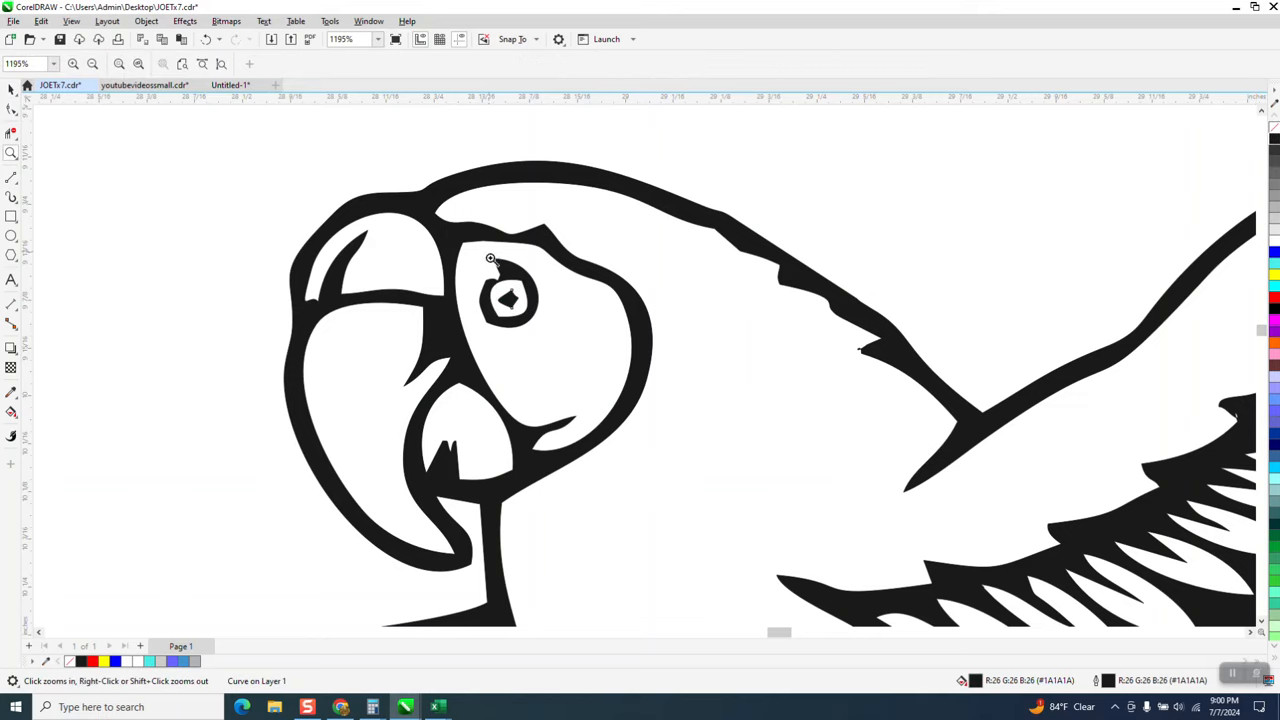
left_click_drag(490, 258, 589, 342)
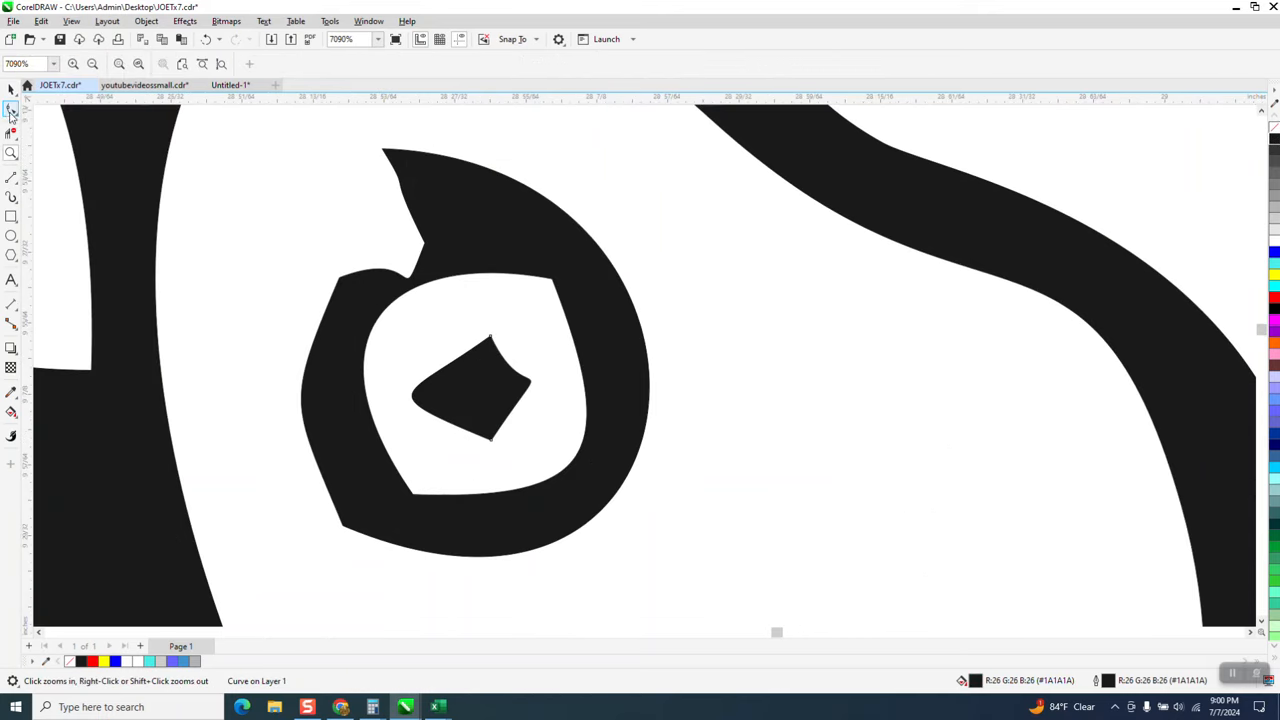
left_click(11, 112)
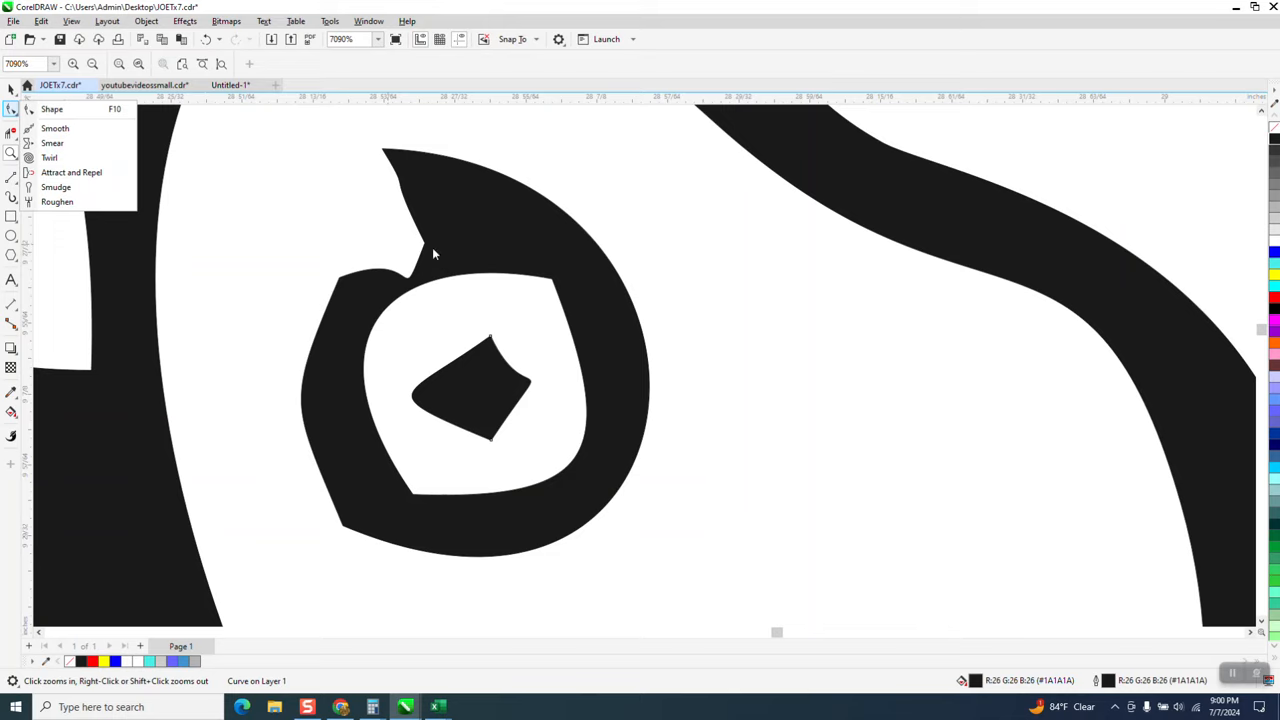
left_click(55, 128)
left_click(11, 110)
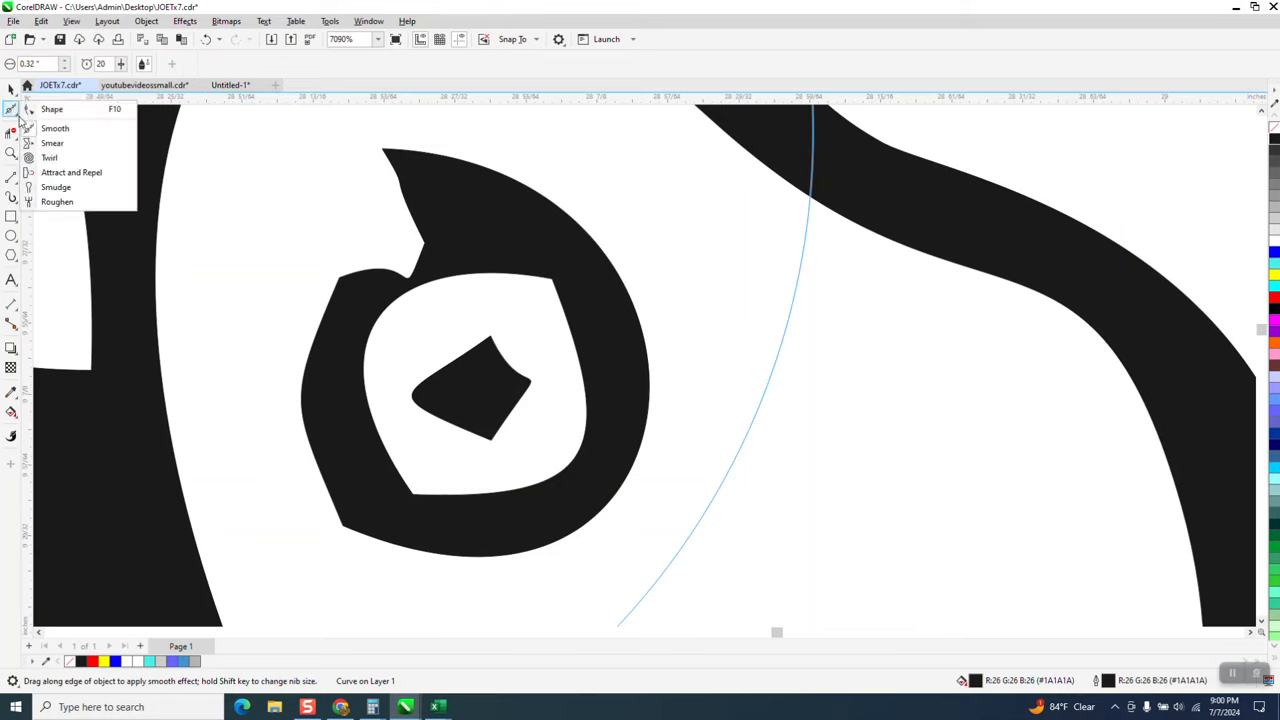
left_click(42, 106)
left_click(436, 252)
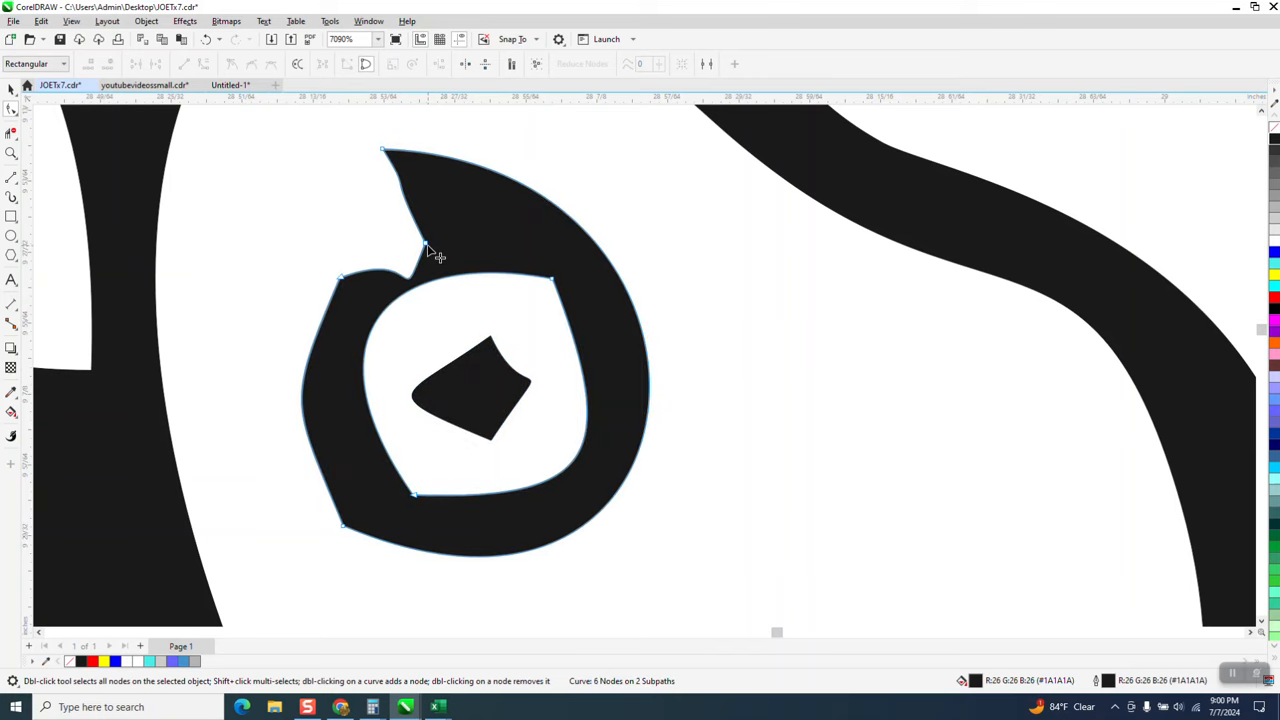
left_click_drag(434, 251, 357, 254)
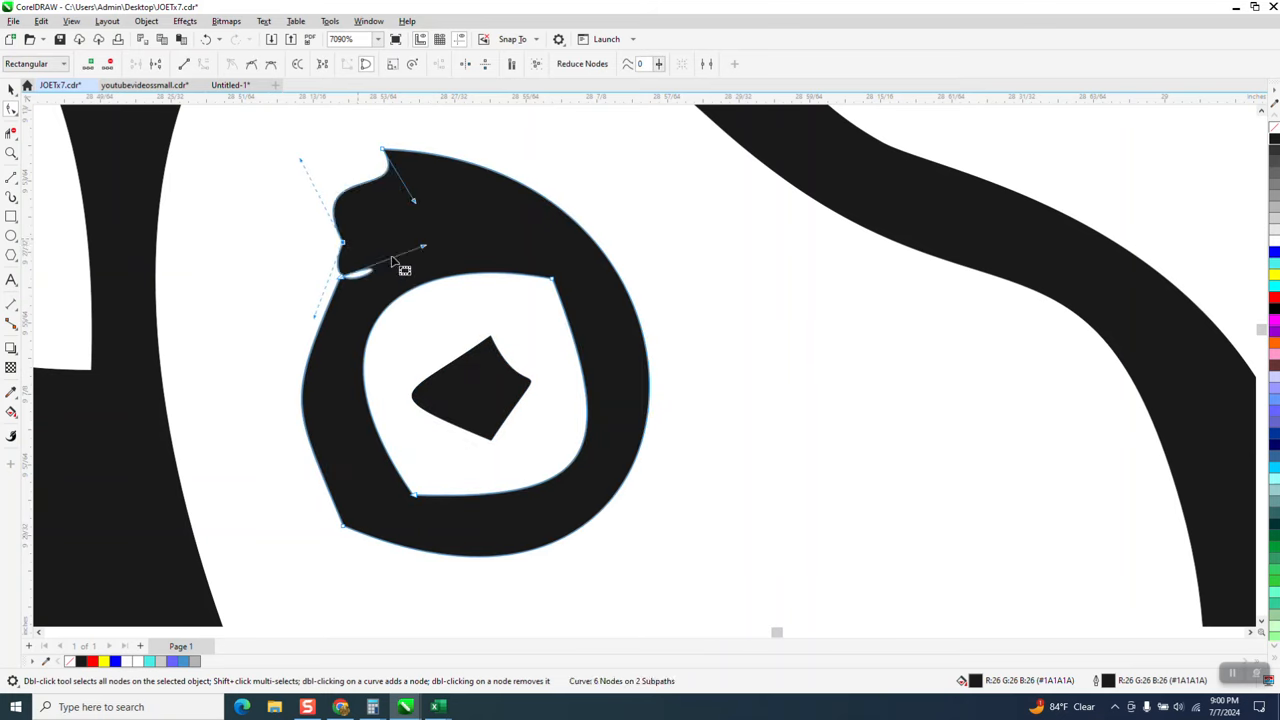
key("alt+Tab")
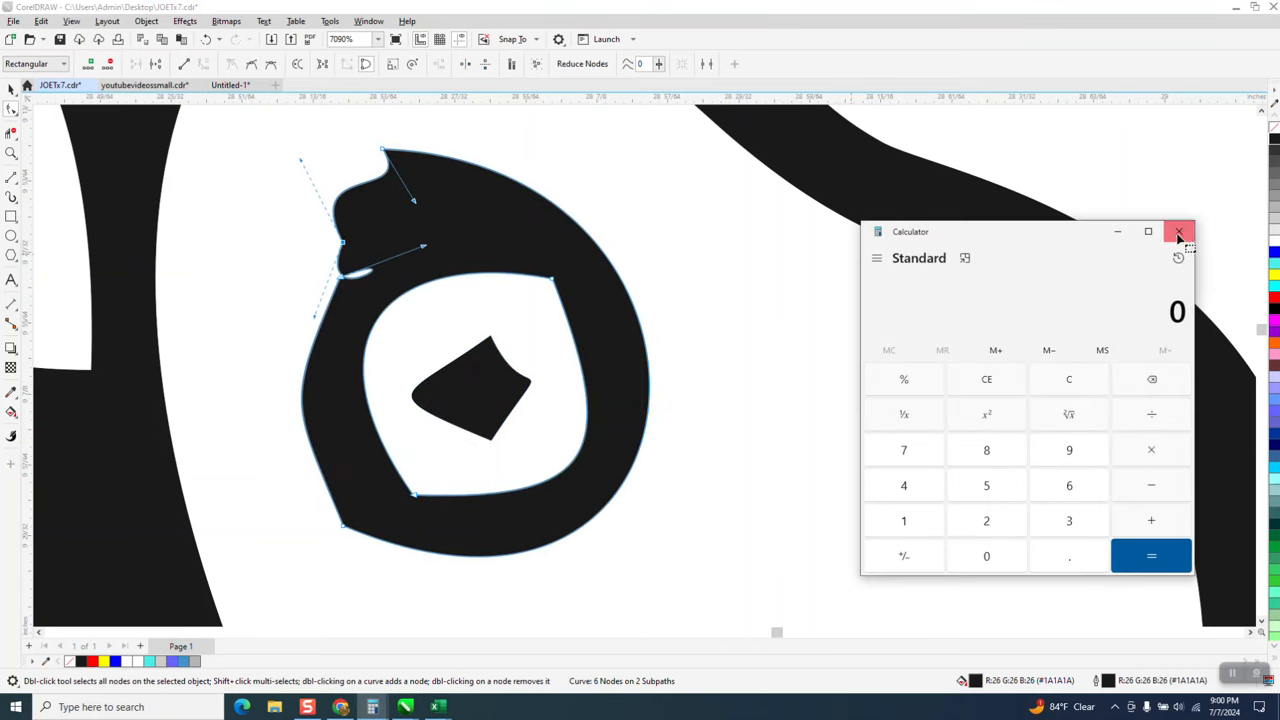
left_click(1178, 231)
key("Delete")
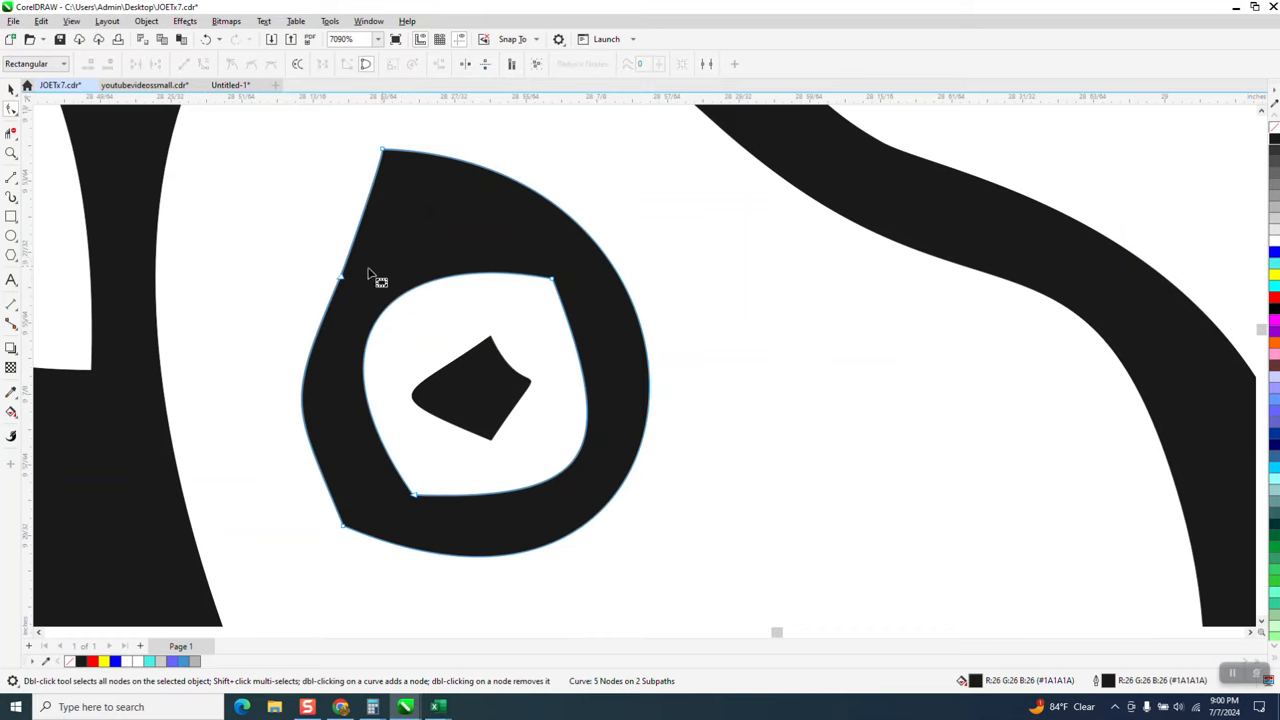
Step: Delete the pointed tip node of the eye ring and round its upper outer curve using the adjacent node's handle
left_click(387, 155)
key("Delete")
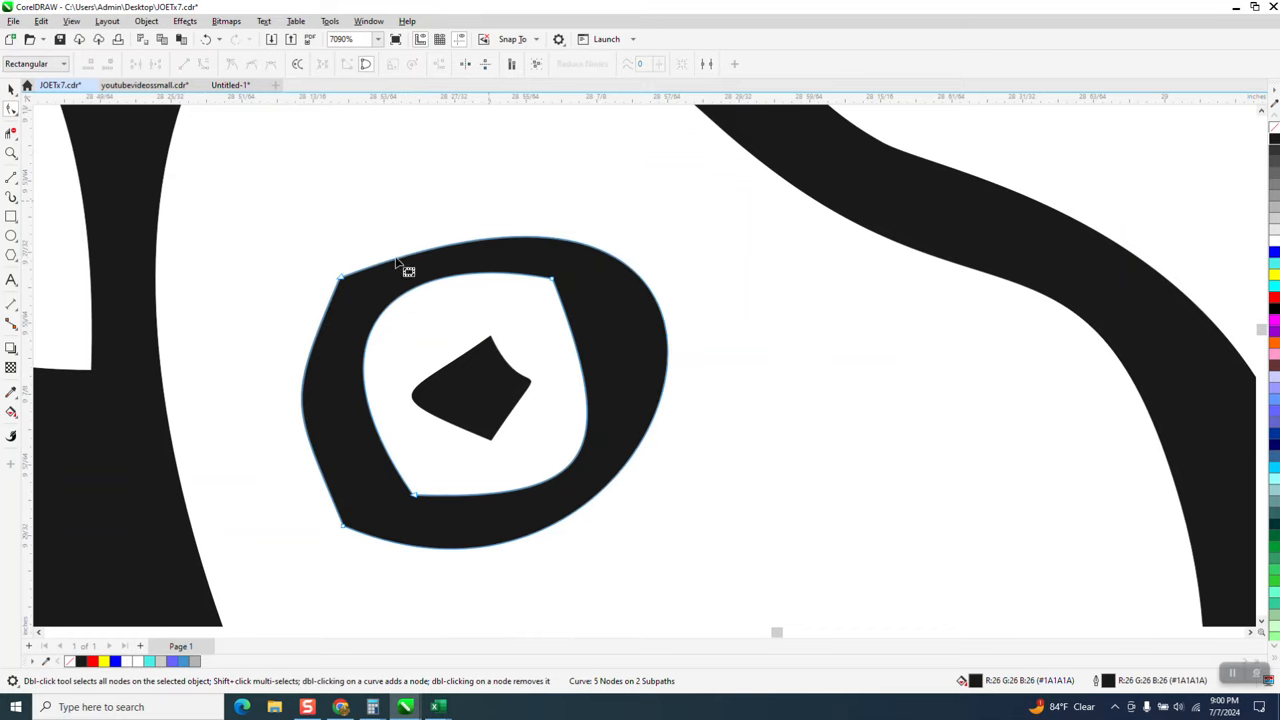
left_click(342, 278)
scroll(630, 270, "down", 2)
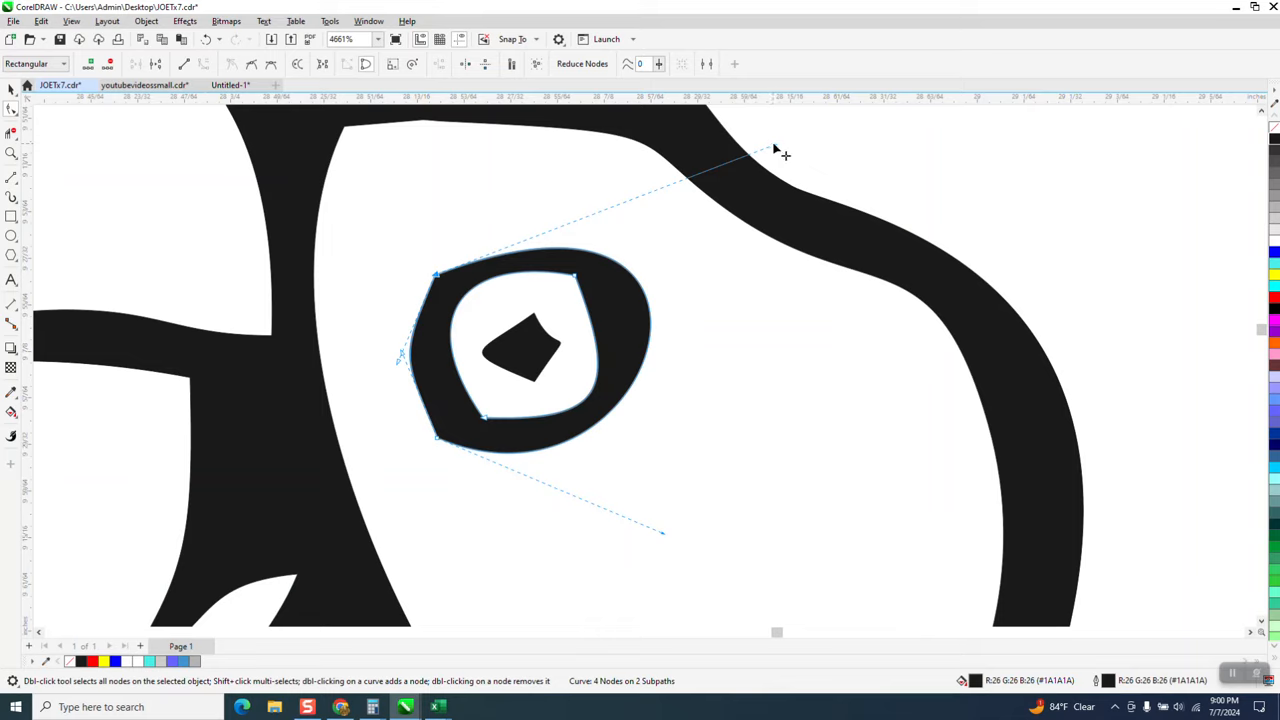
left_click_drag(775, 147, 733, 131)
Step: Delete the diamond-shaped pupil inside the eye ring
left_click(543, 347)
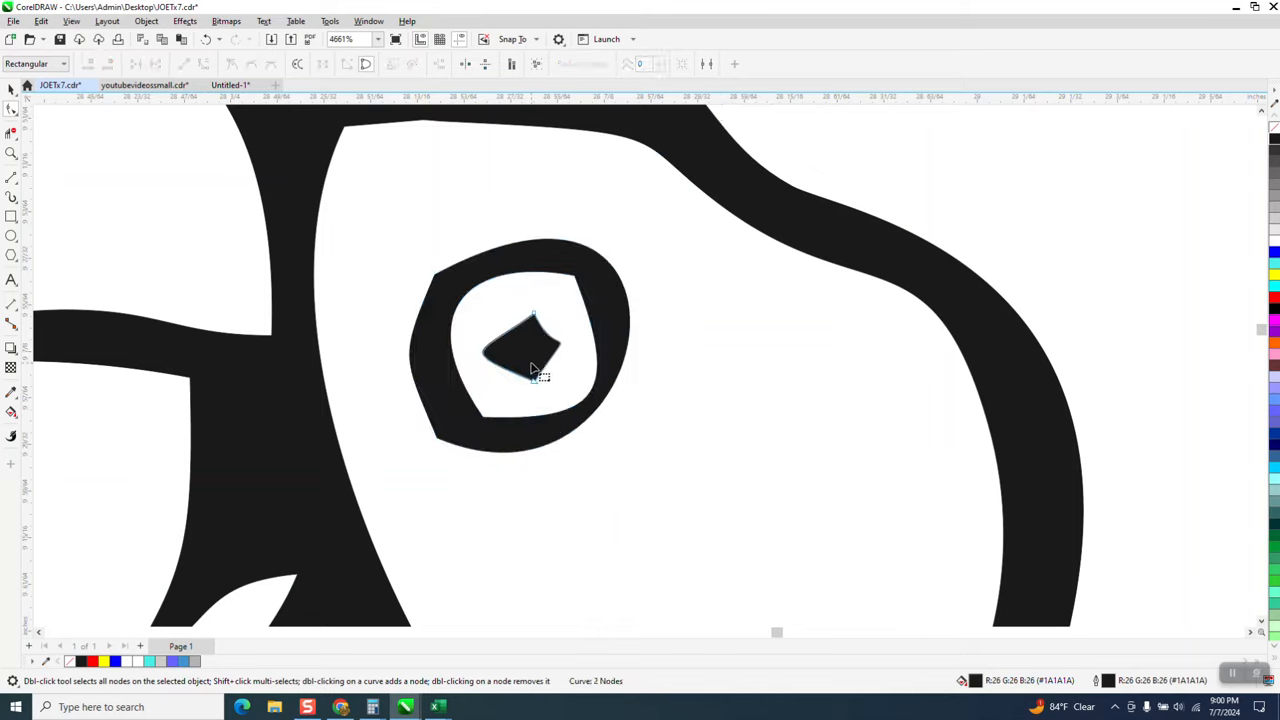
left_click(532, 315)
key("Delete")
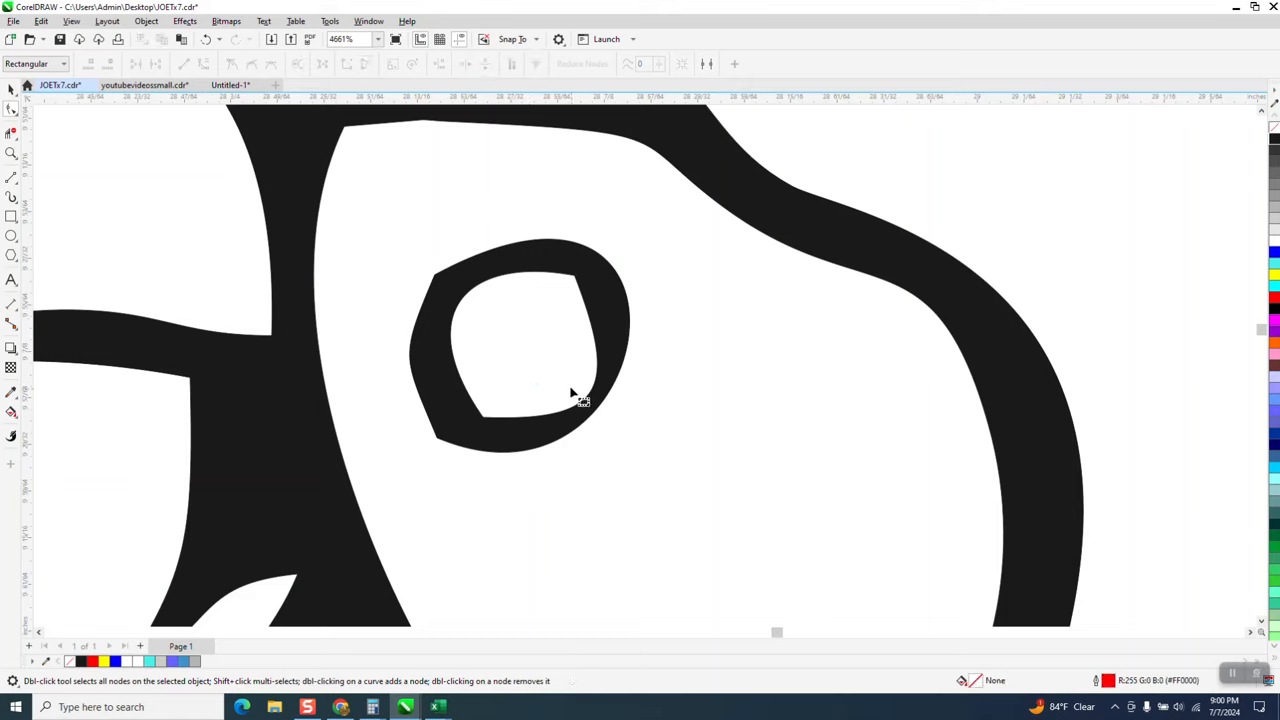
Step: Draw a circular pupil about 0.023 inches across inside the eye ring, filled black with no outline
left_click(11, 236)
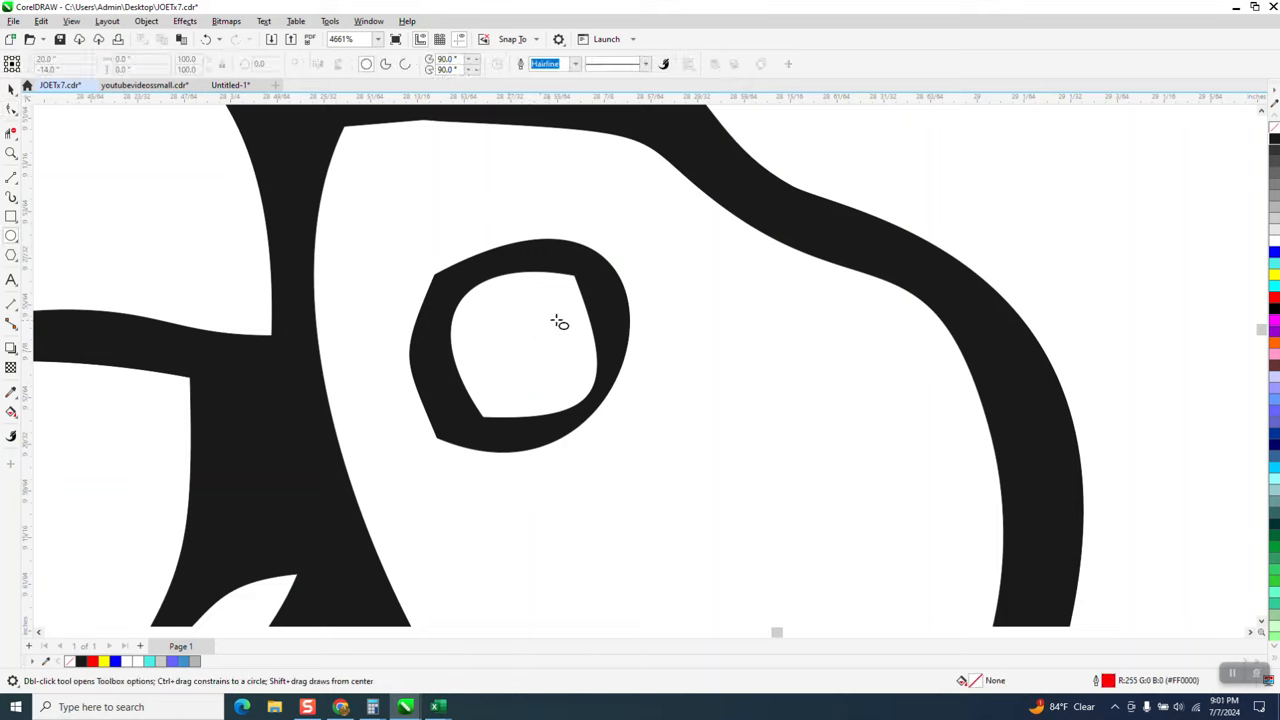
left_click_drag(522, 344, 560, 382)
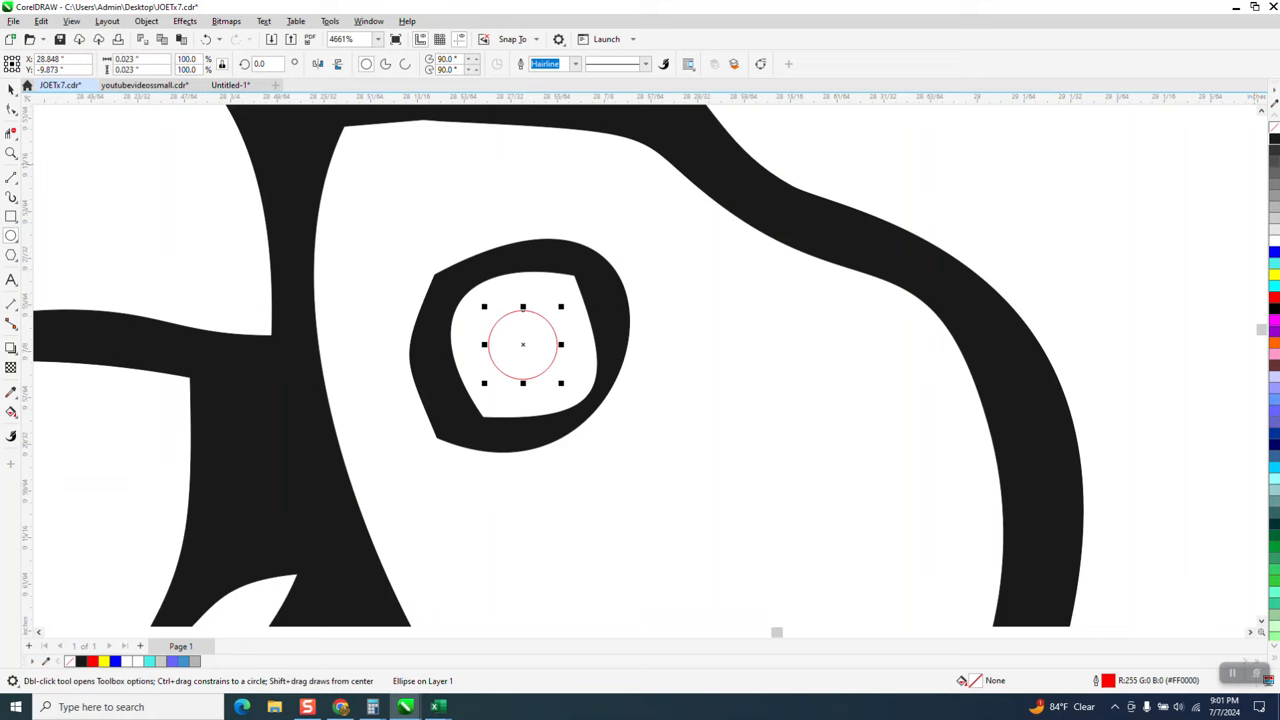
left_click(1274, 146)
right_click(1274, 127)
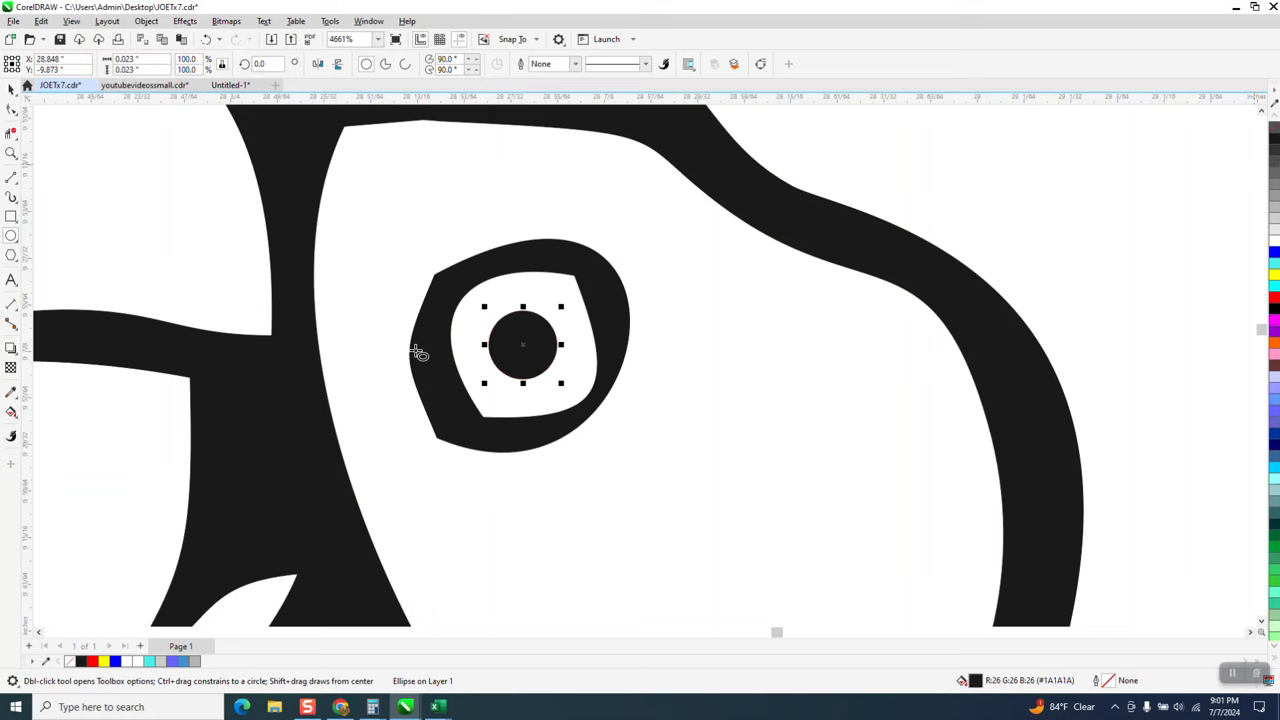
scroll(440, 352, "down", 2)
scroll(680, 385, "down", 6)
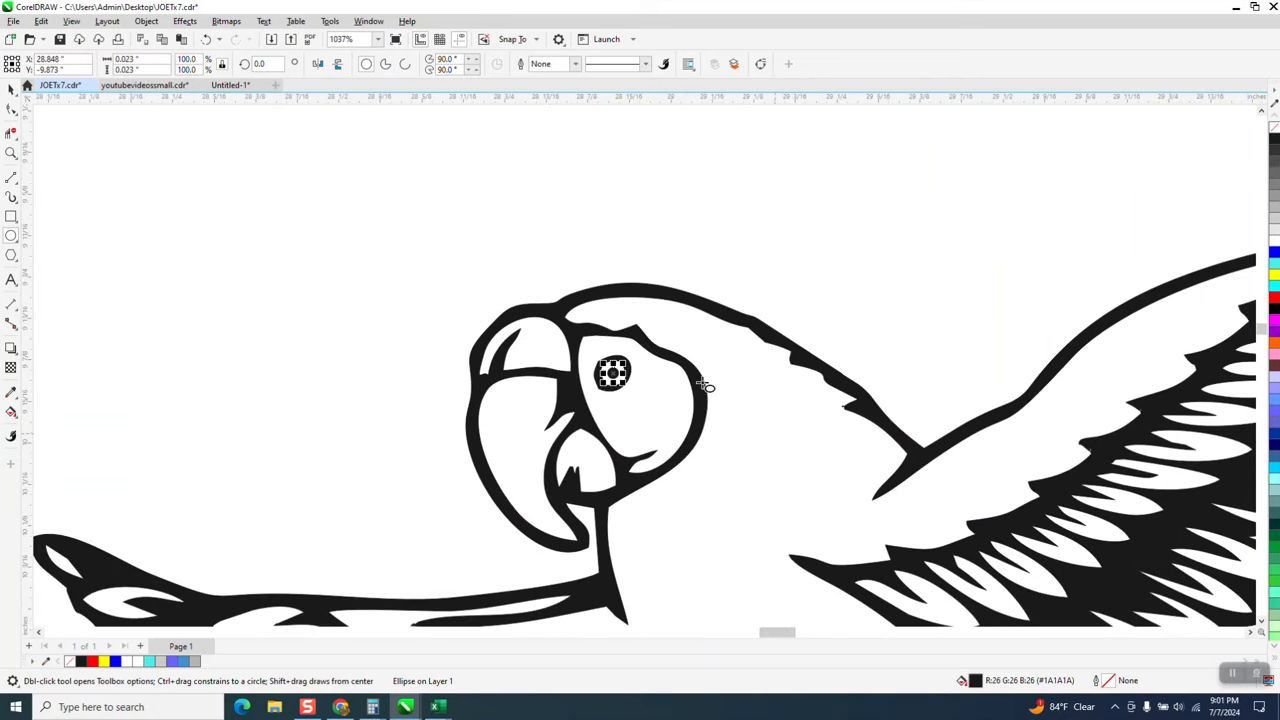
Step: Smooth the rough outline edges of the parrot's feet and toes using the Smooth tool with a 0.1-inch nib
scroll(695, 255, "down", 3)
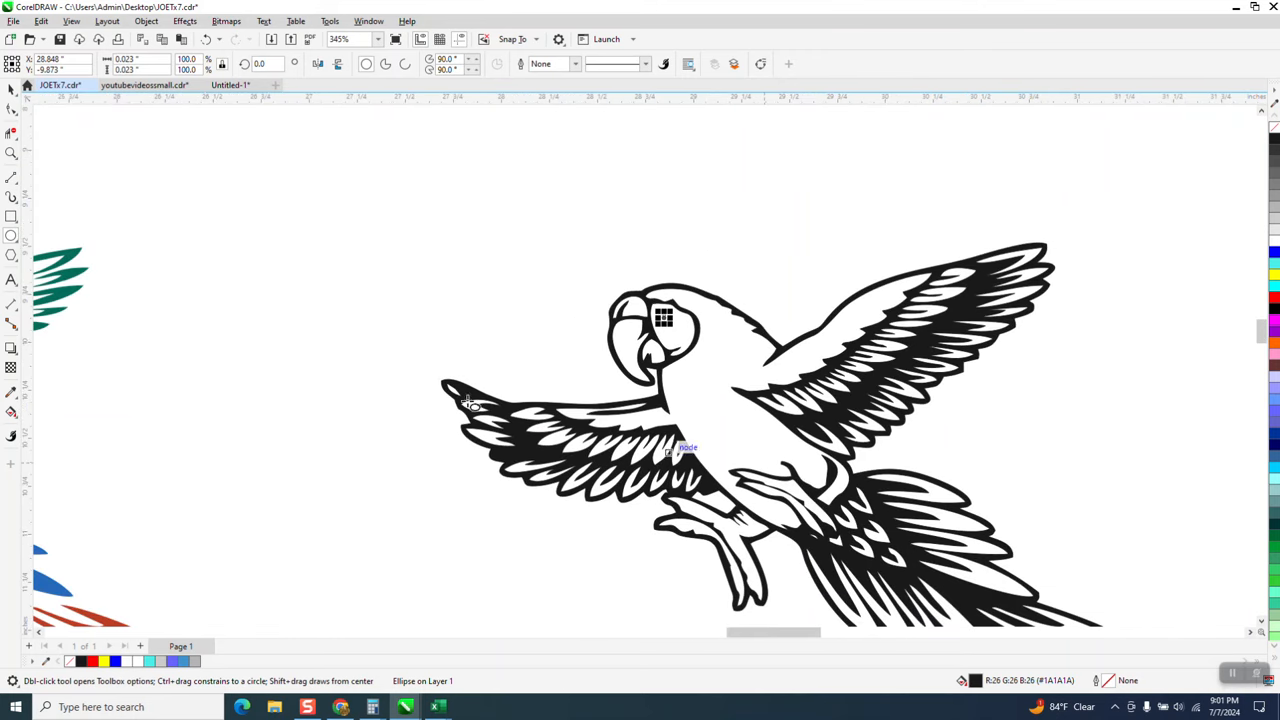
left_click(10, 152)
left_click_drag(664, 436, 868, 542)
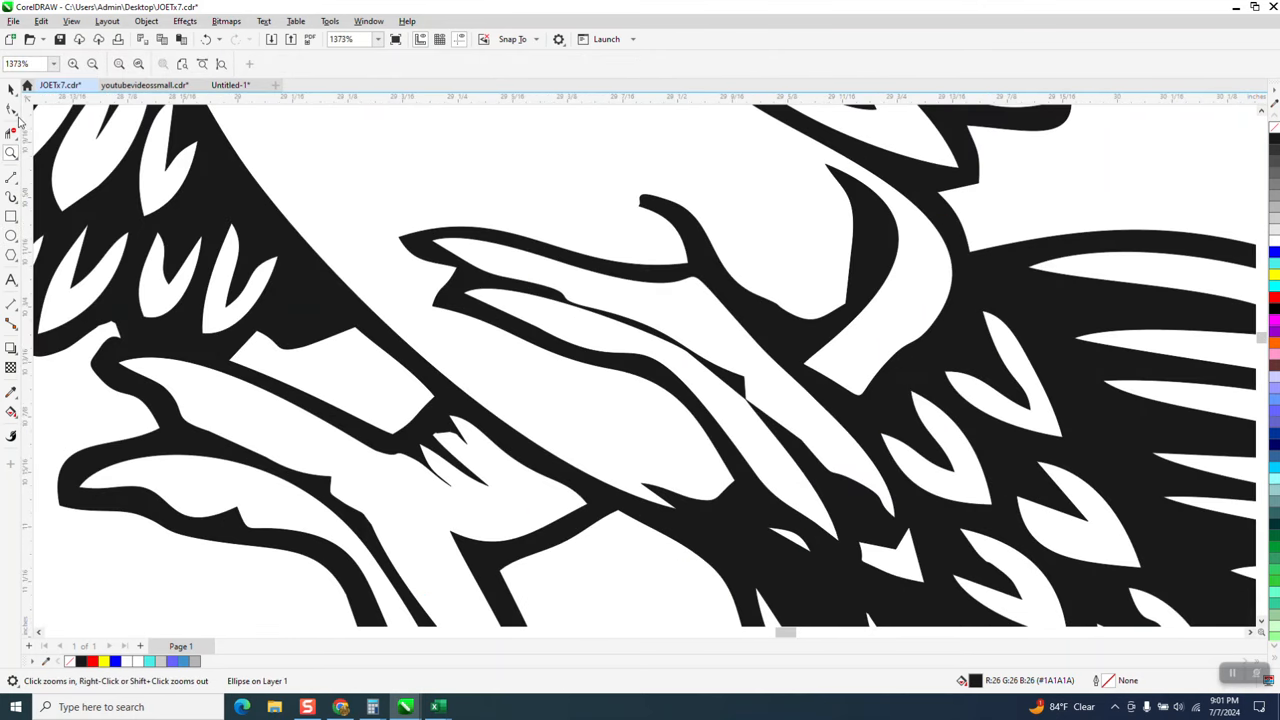
left_click(18, 116)
left_click(50, 122)
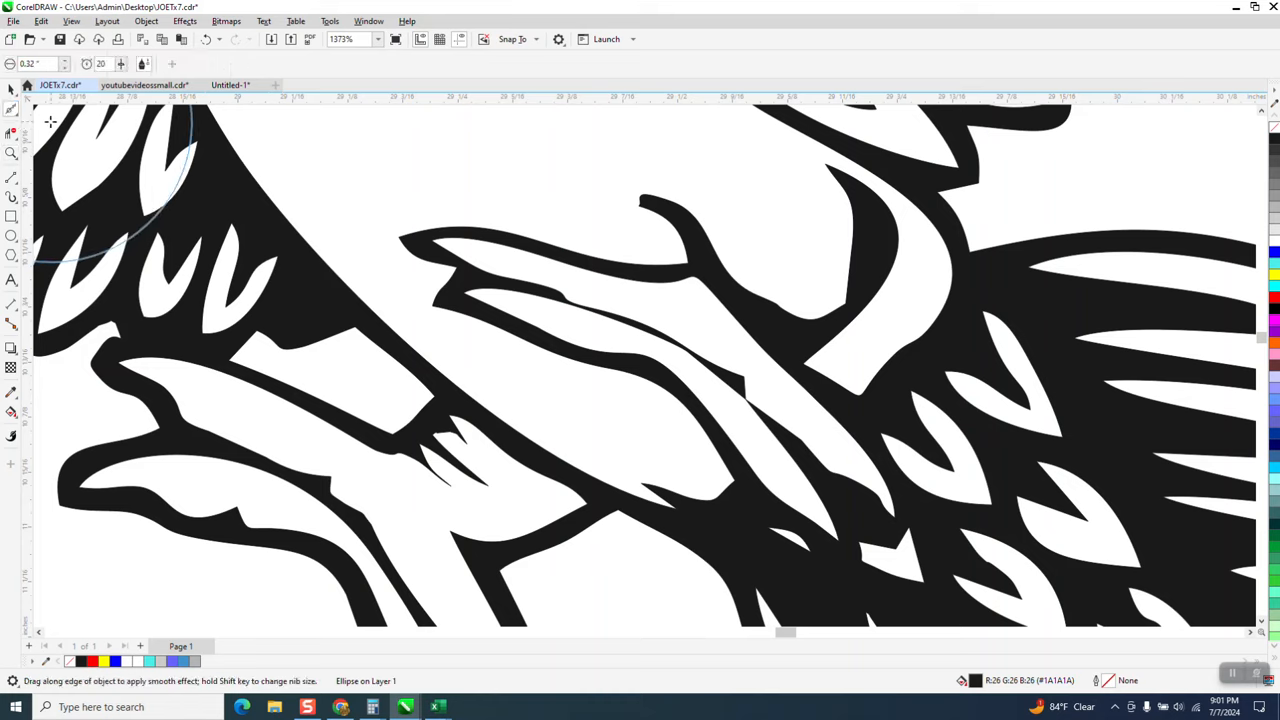
double_click(45, 62)
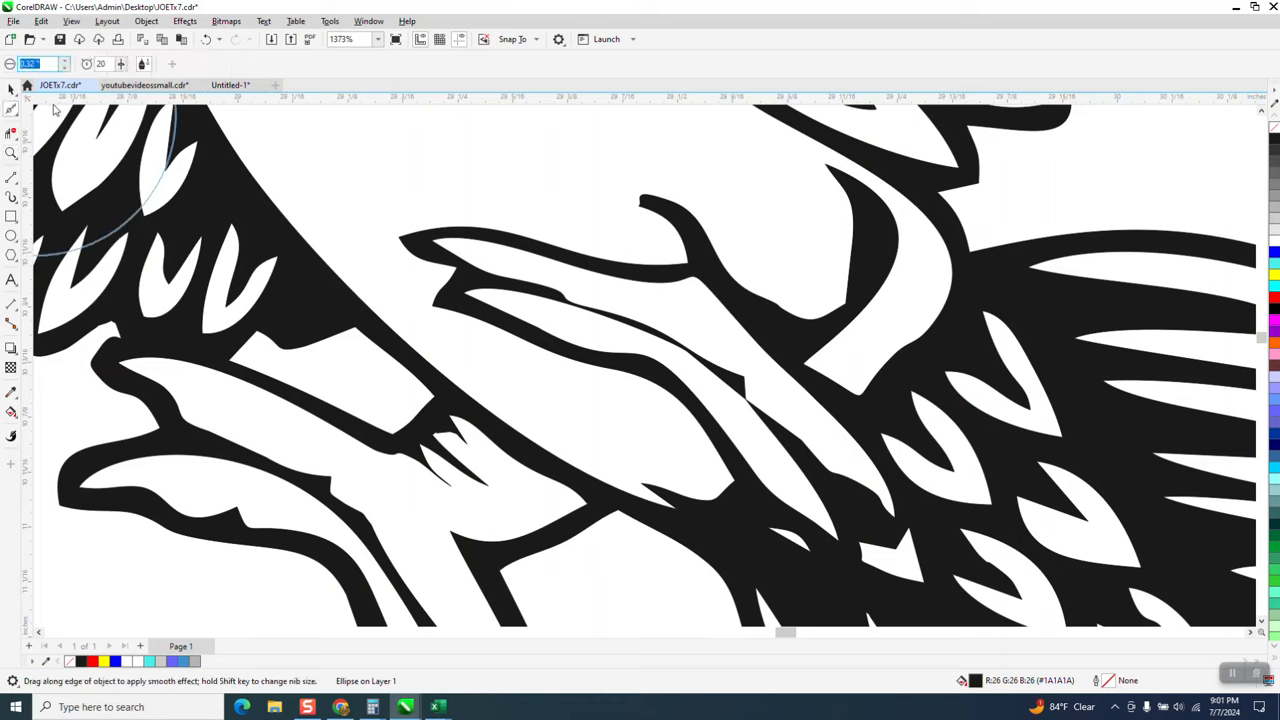
type("0.1")
key("Return")
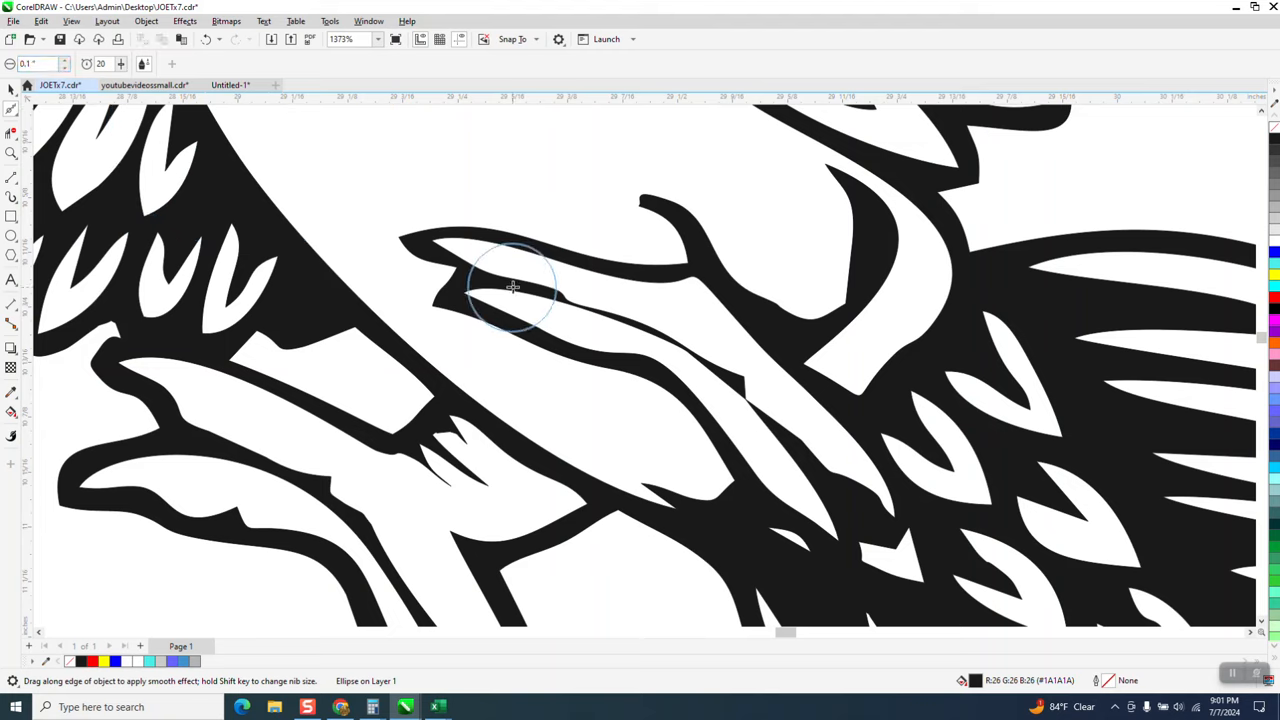
left_click_drag(512, 287, 561, 288)
mouse_move(563, 296)
left_mouse_down()
mouse_move(578, 331)
mouse_move(553, 353)
mouse_move(441, 326)
mouse_move(437, 271)
mouse_move(409, 229)
left_mouse_up()
left_click_drag(649, 191, 668, 207)
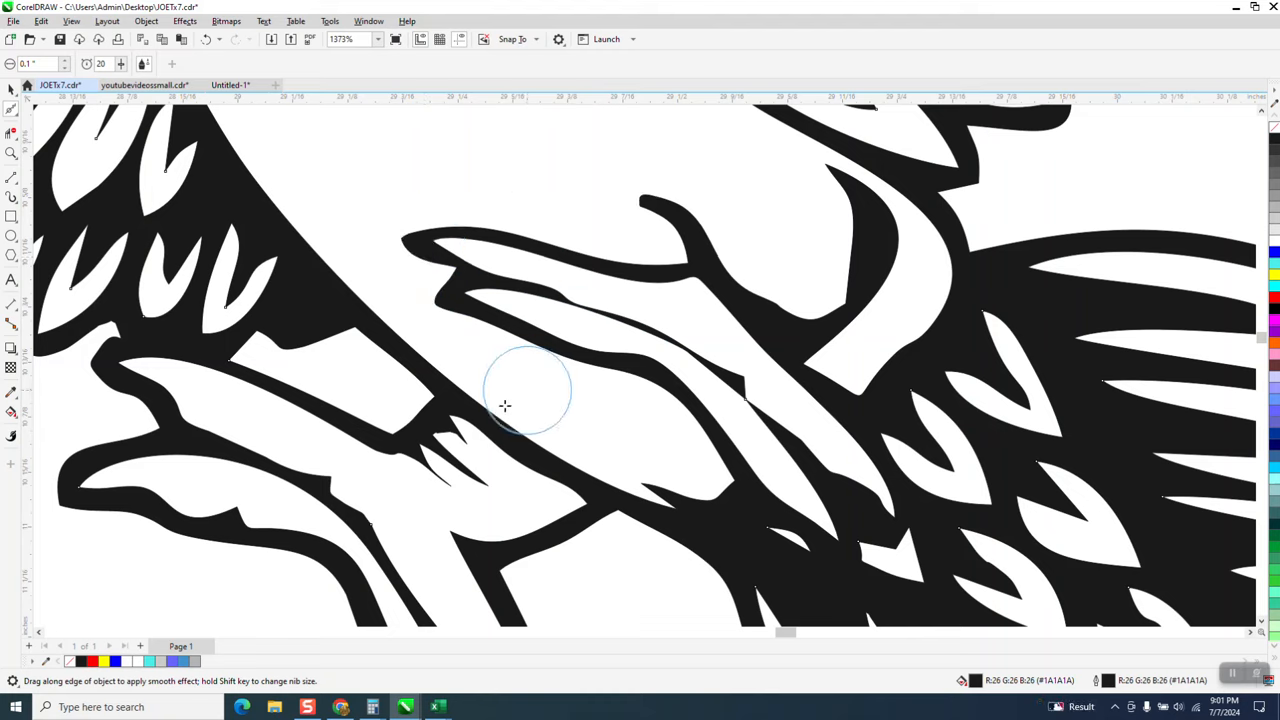
mouse_move(465, 425)
left_mouse_down()
mouse_move(471, 457)
mouse_move(446, 460)
left_mouse_up()
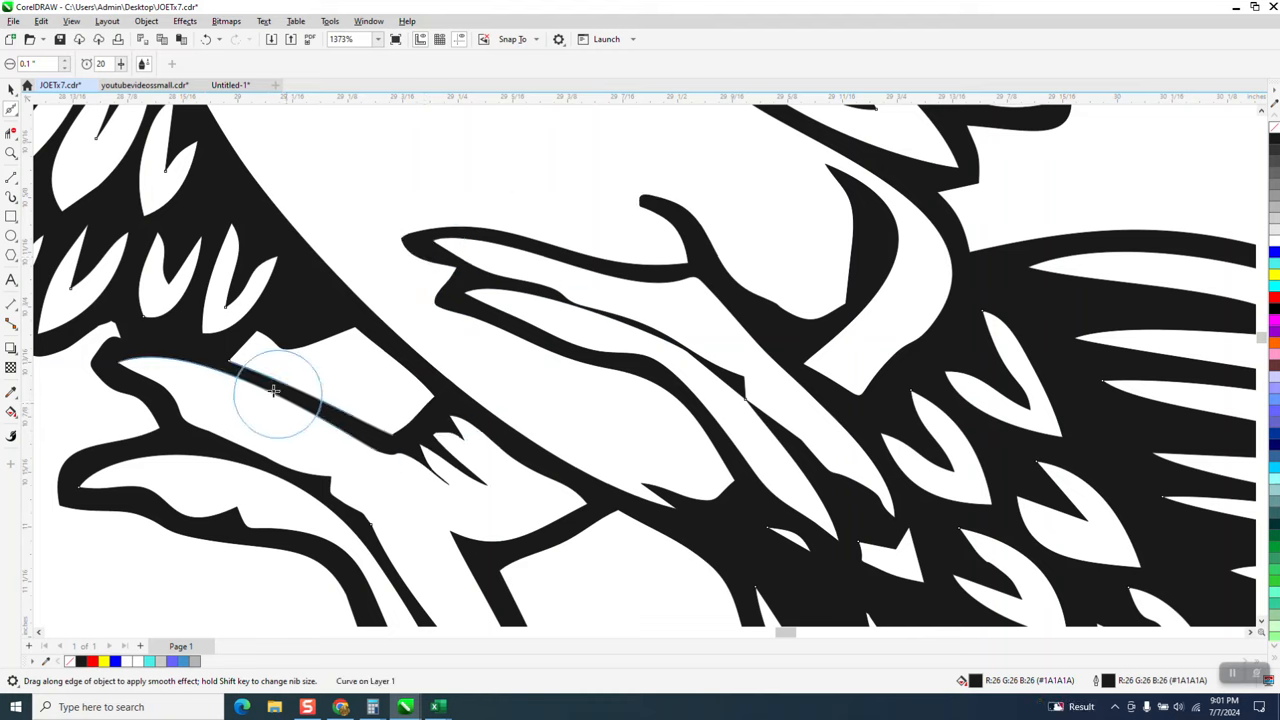
mouse_move(106, 486)
left_mouse_down()
mouse_move(211, 546)
mouse_move(250, 545)
left_mouse_up()
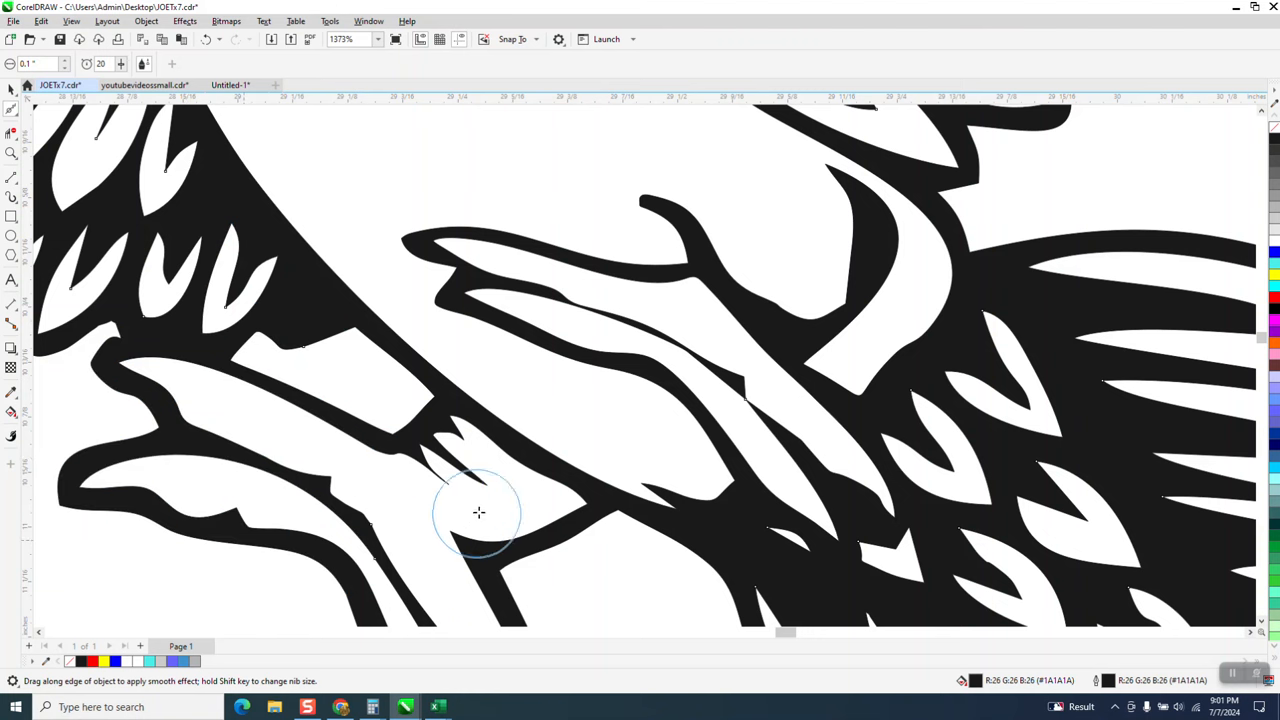
Step: Duplicate the entire black linework parrot, including its eye and pupil, with the copy offset 5 inches horizontally to the right
scroll(557, 357, "down", 3)
scroll(741, 296, "down", 5)
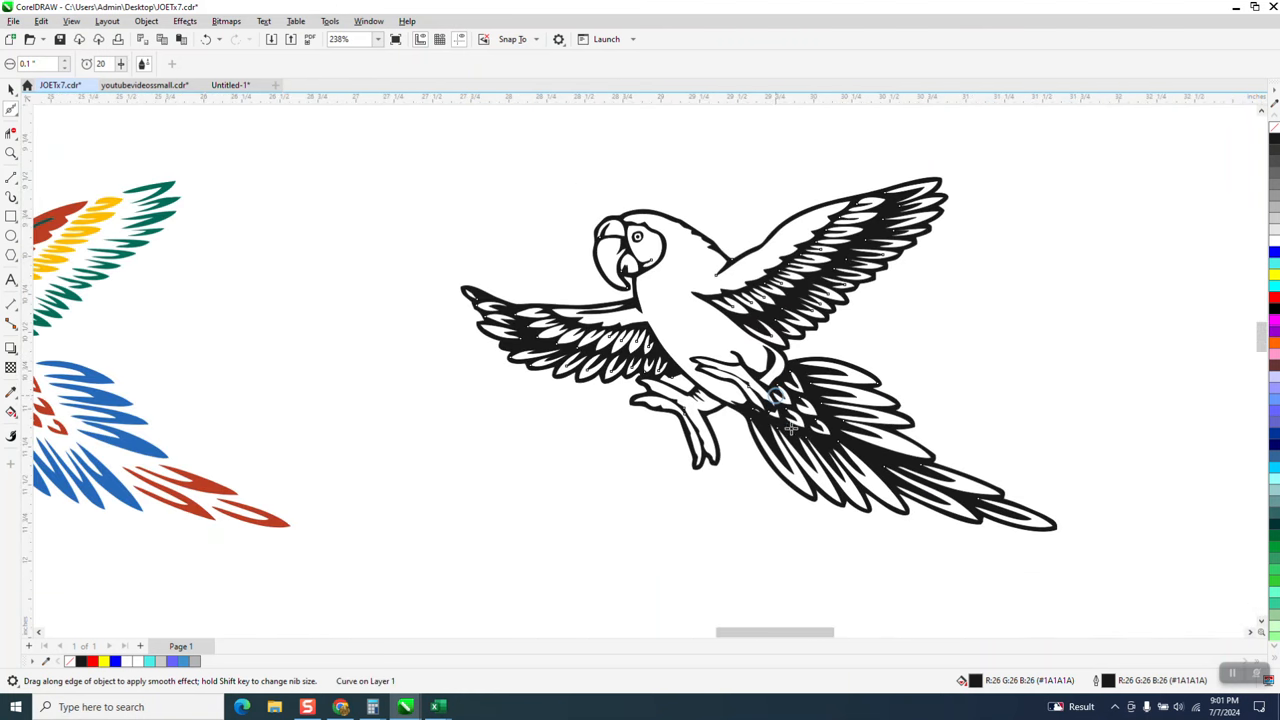
scroll(722, 341, "down", 1)
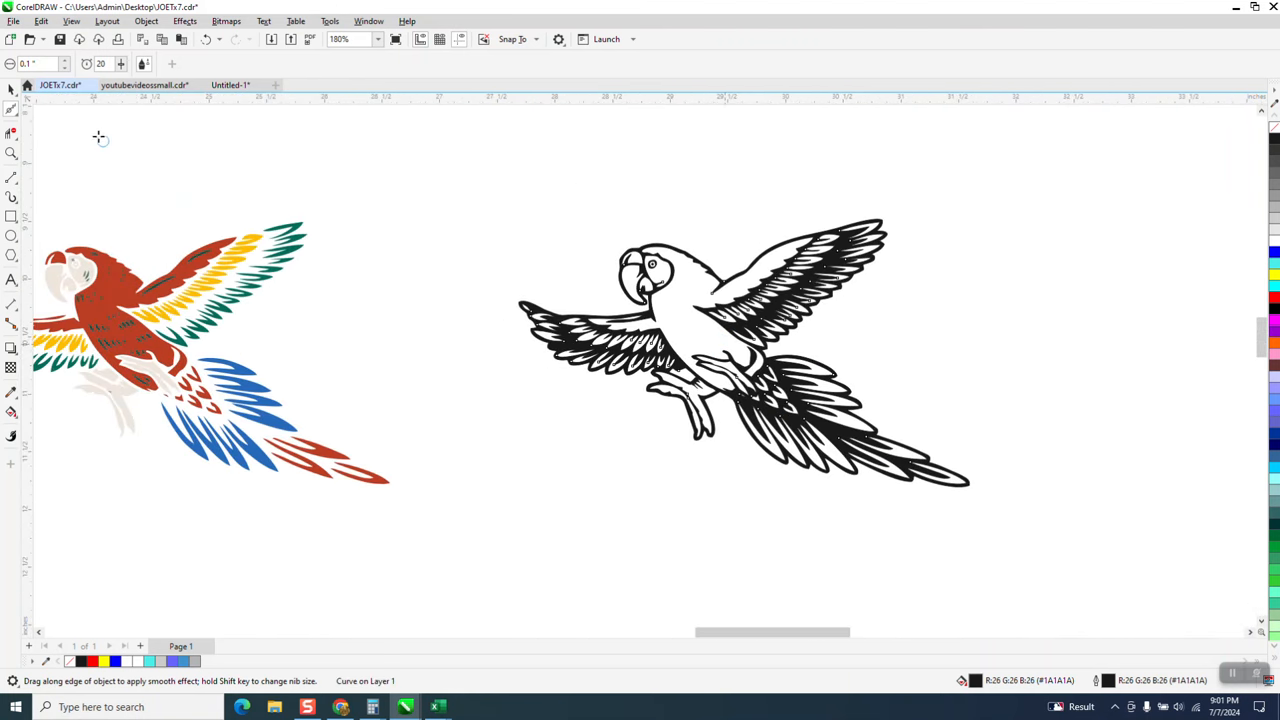
left_click(11, 89)
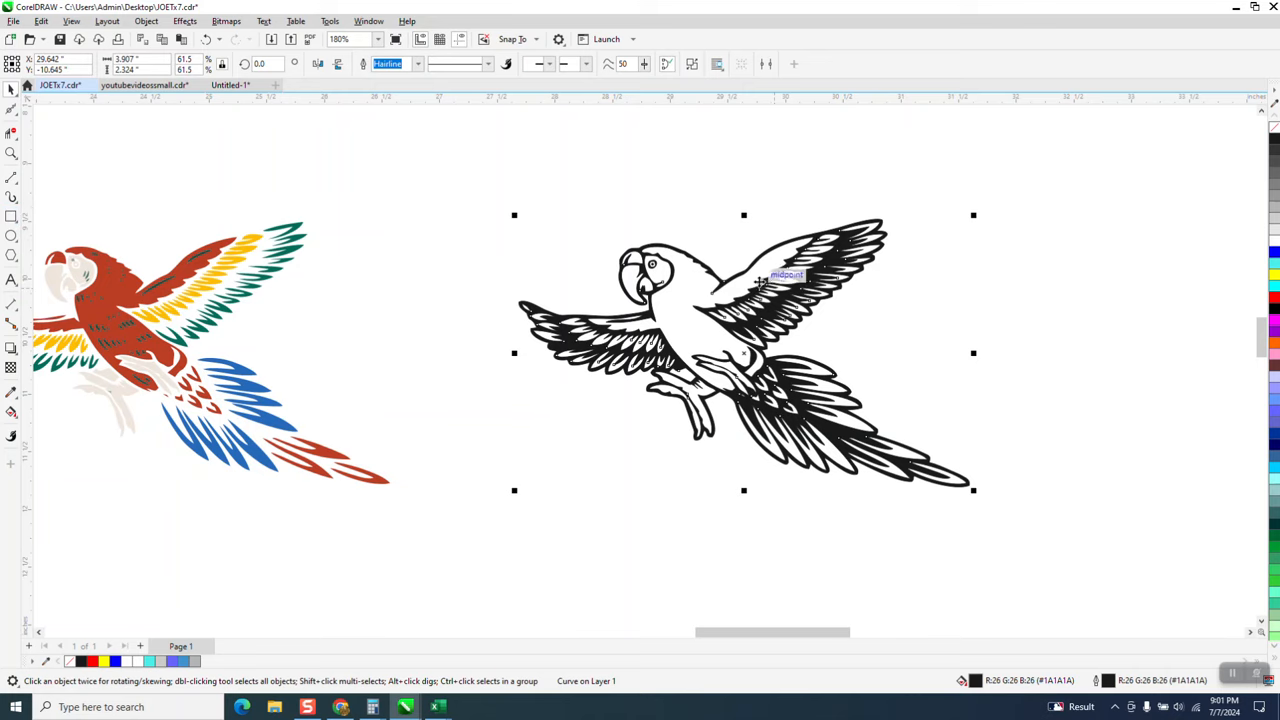
scroll(500, 200, "down", 2)
left_click_drag(461, 167, 1020, 551)
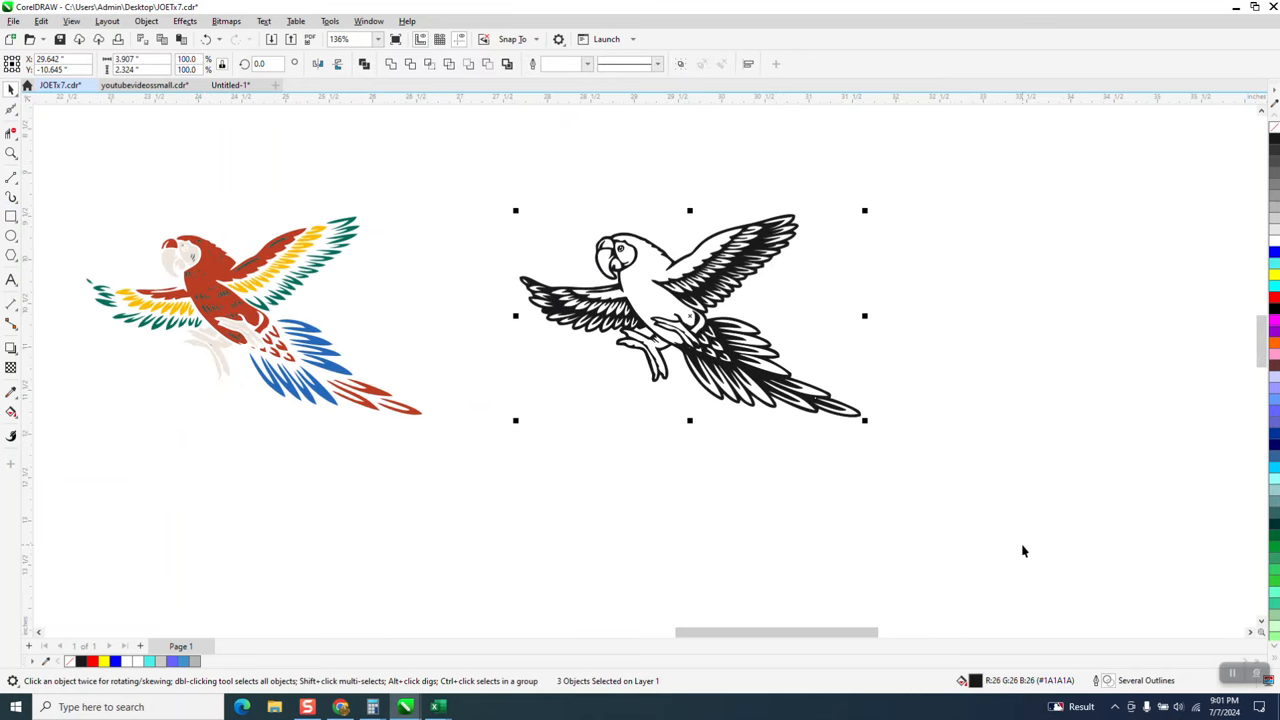
key("ctrl+d")
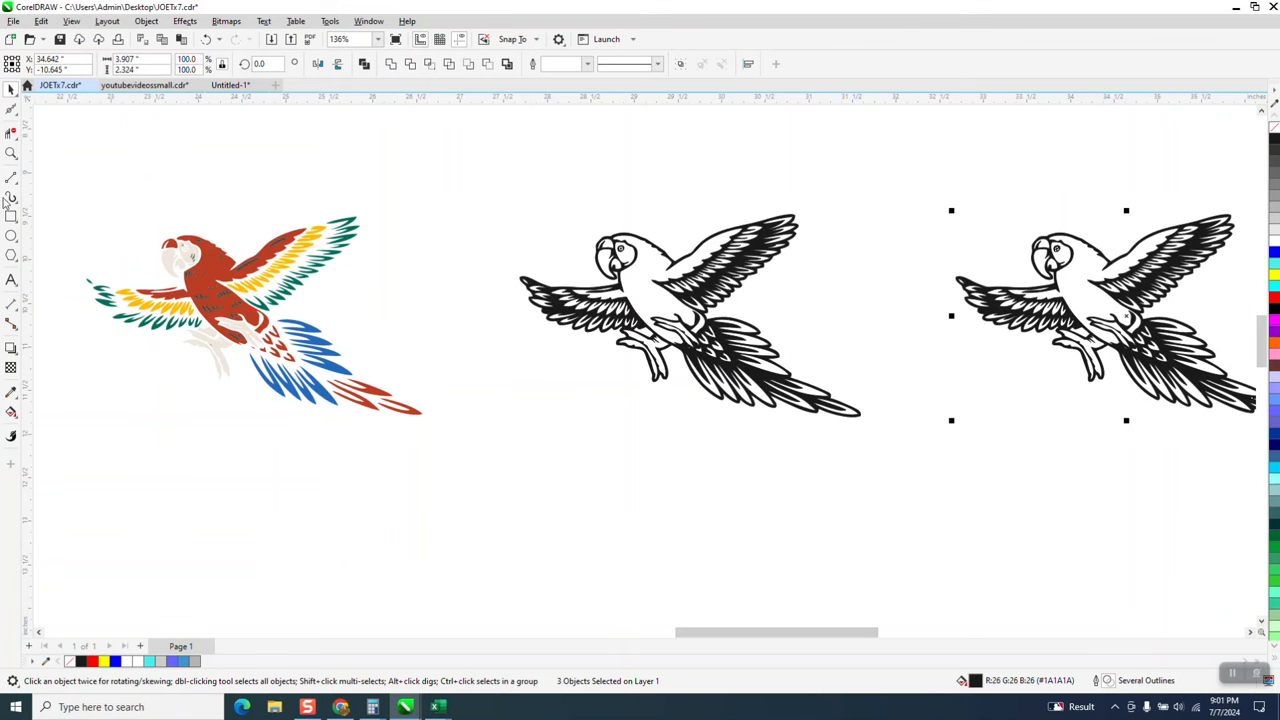
Step: Fill the duplicate parrot's body and upper wing areas with light grey RGB 179, 179, 179 and no outline using Smart Fill
left_click(11, 153)
left_click_drag(956, 206, 1276, 460)
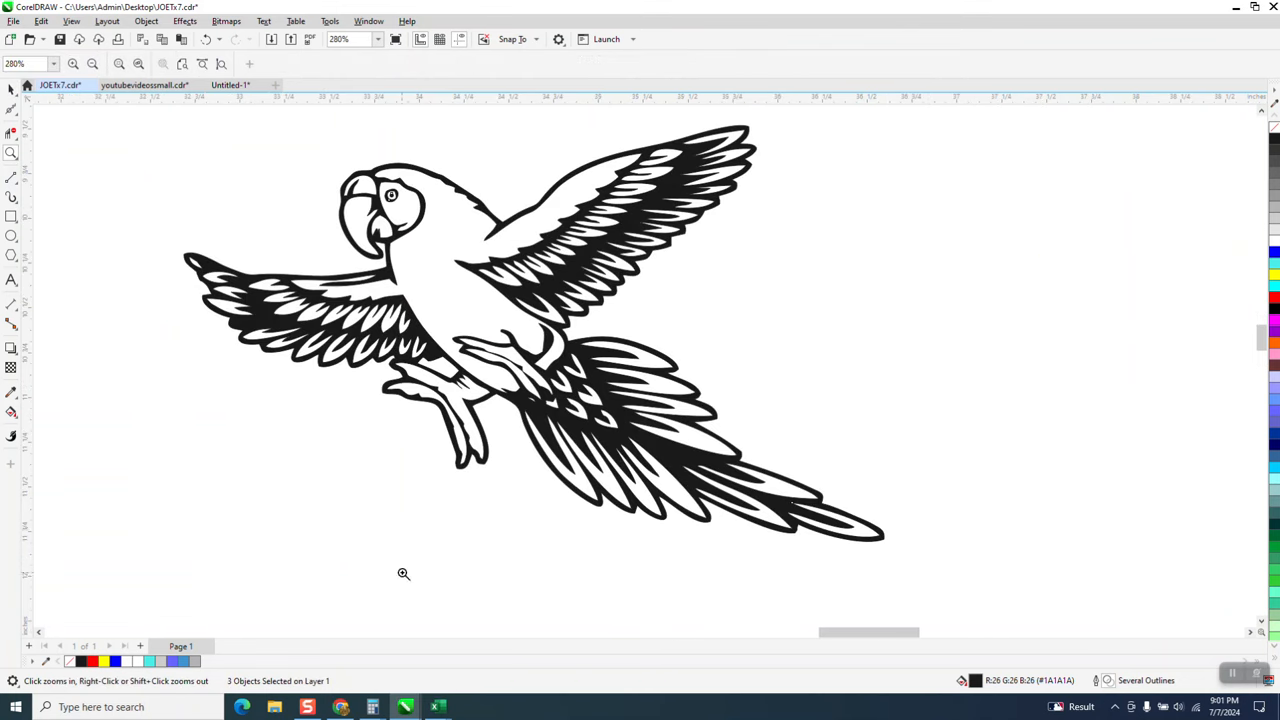
left_click(16, 417)
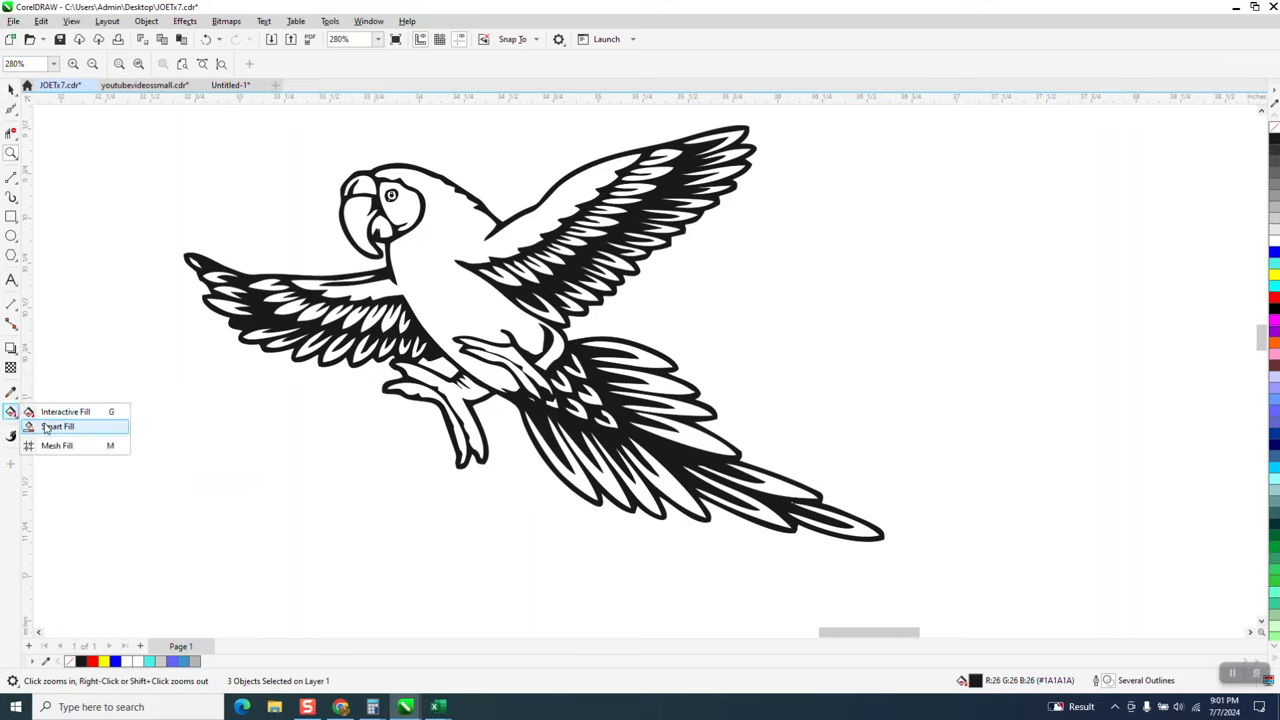
left_click(48, 425)
left_click(151, 64)
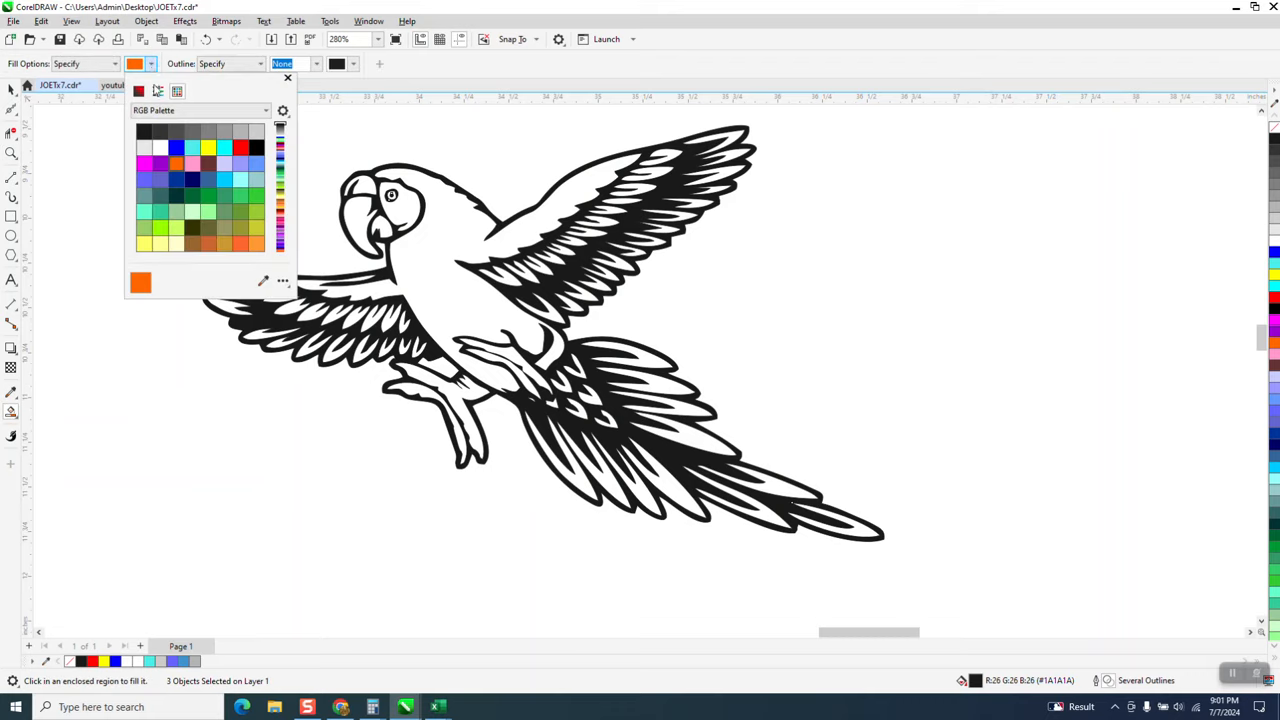
left_click(240, 132)
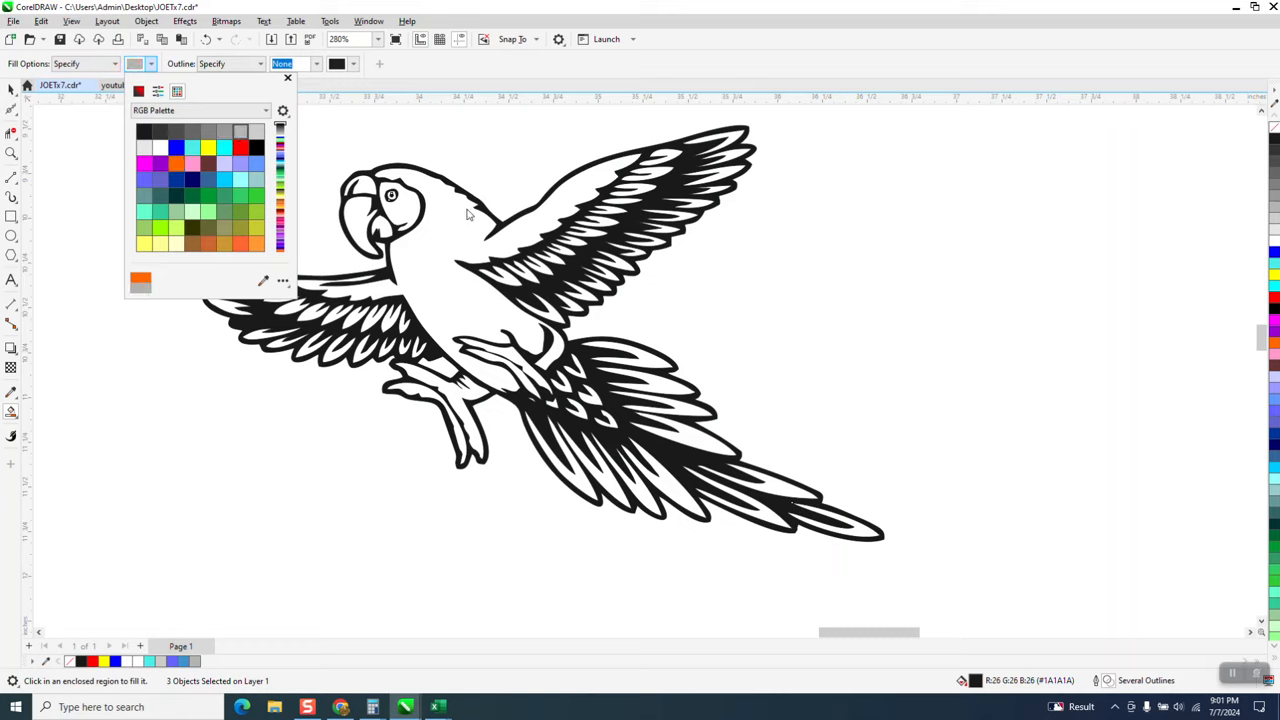
left_click(478, 229)
left_click(469, 243)
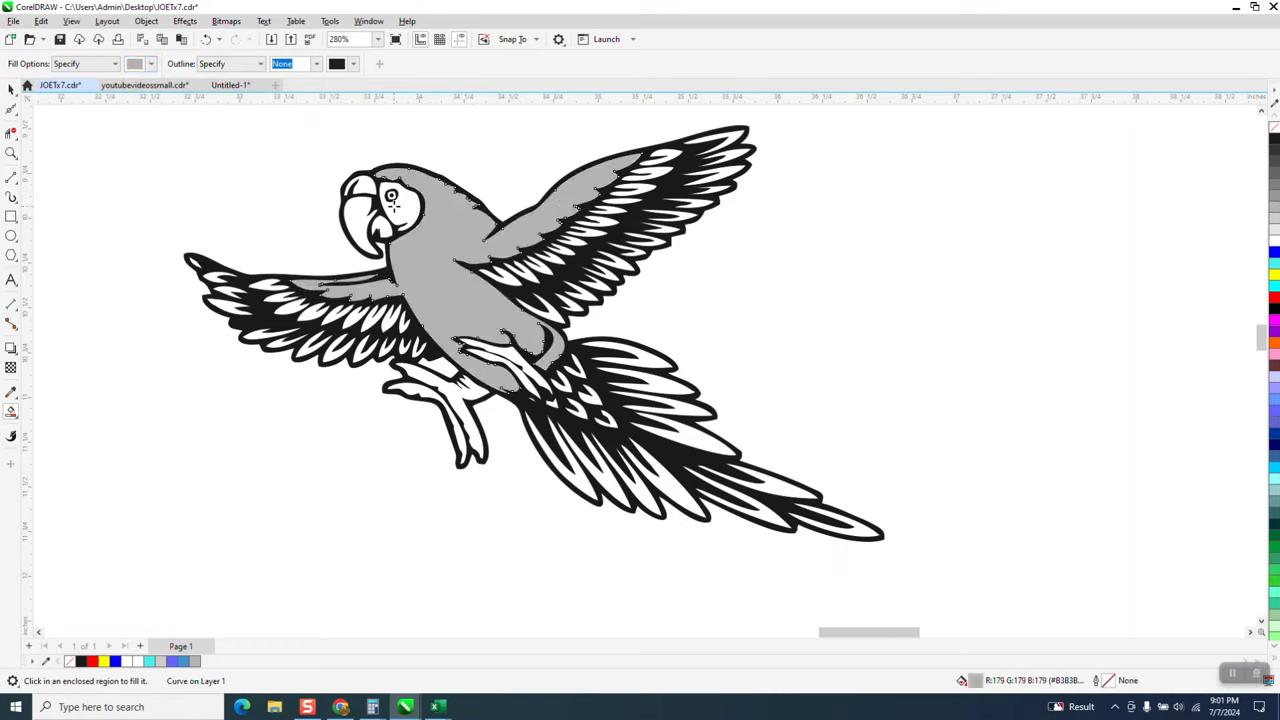
Step: Fill the duplicate parrot's beak sections, face patch and lower leg with the same light grey using Smart Fill
left_click(370, 185)
left_click(362, 212)
left_click(408, 212)
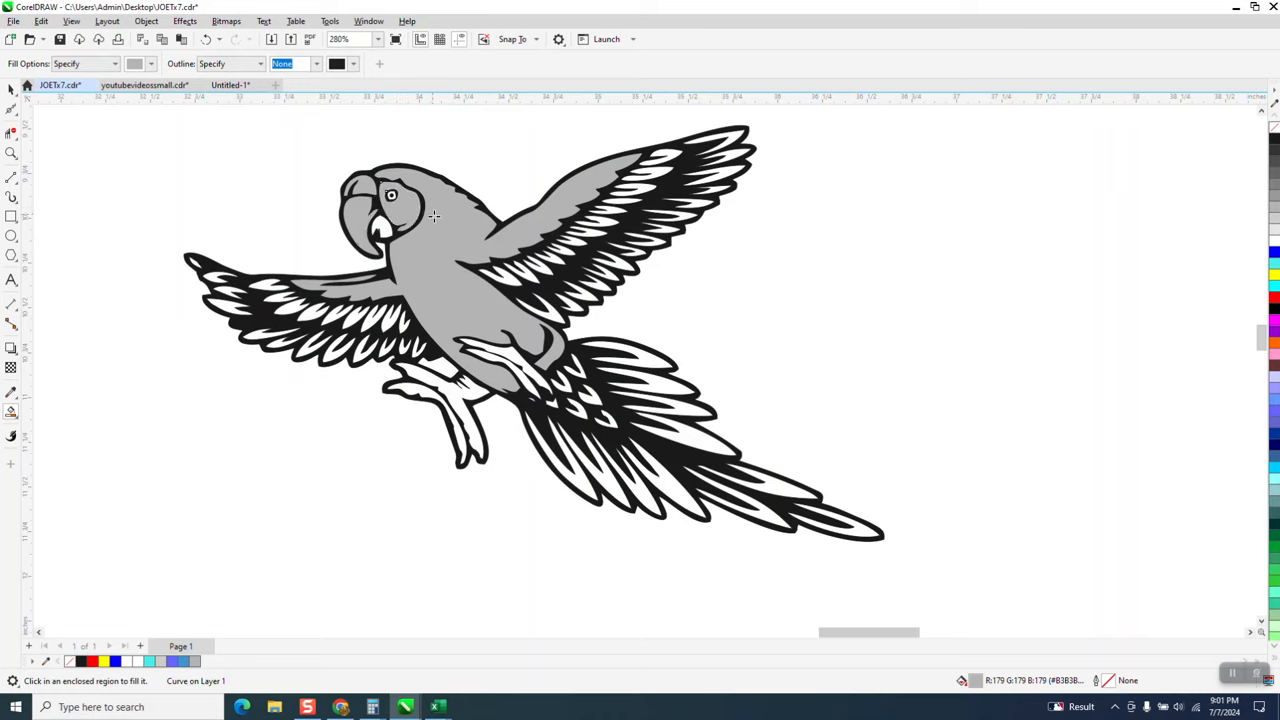
left_click(389, 237)
left_click(451, 417)
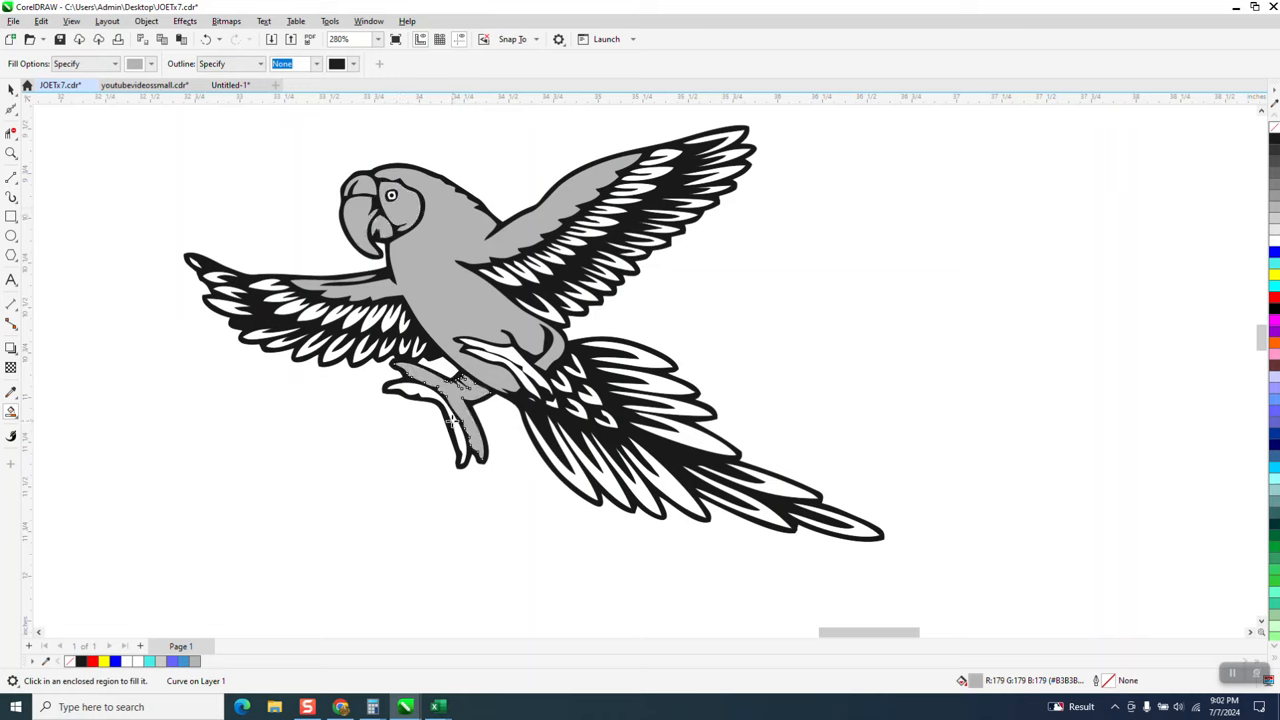
left_click(477, 462)
Step: Delete the large red body shape from the separated colour parrot
scroll(794, 377, "down", 6)
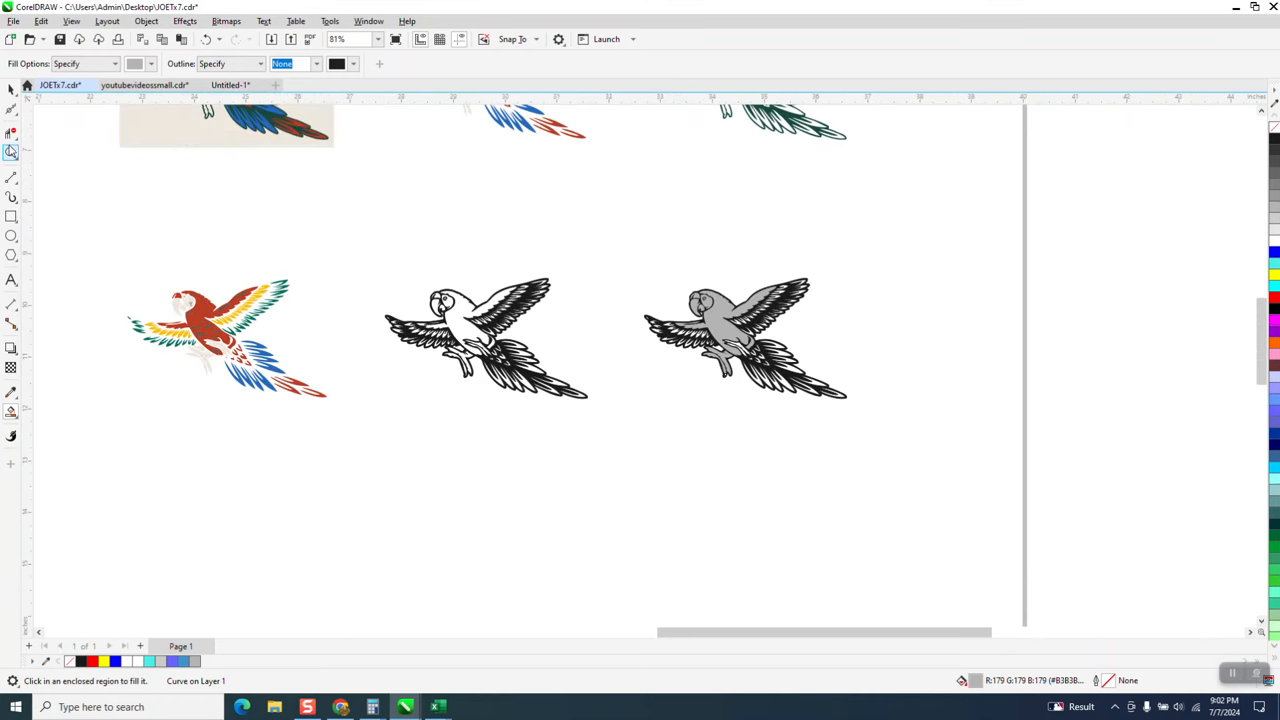
left_click_drag(162, 280, 270, 360)
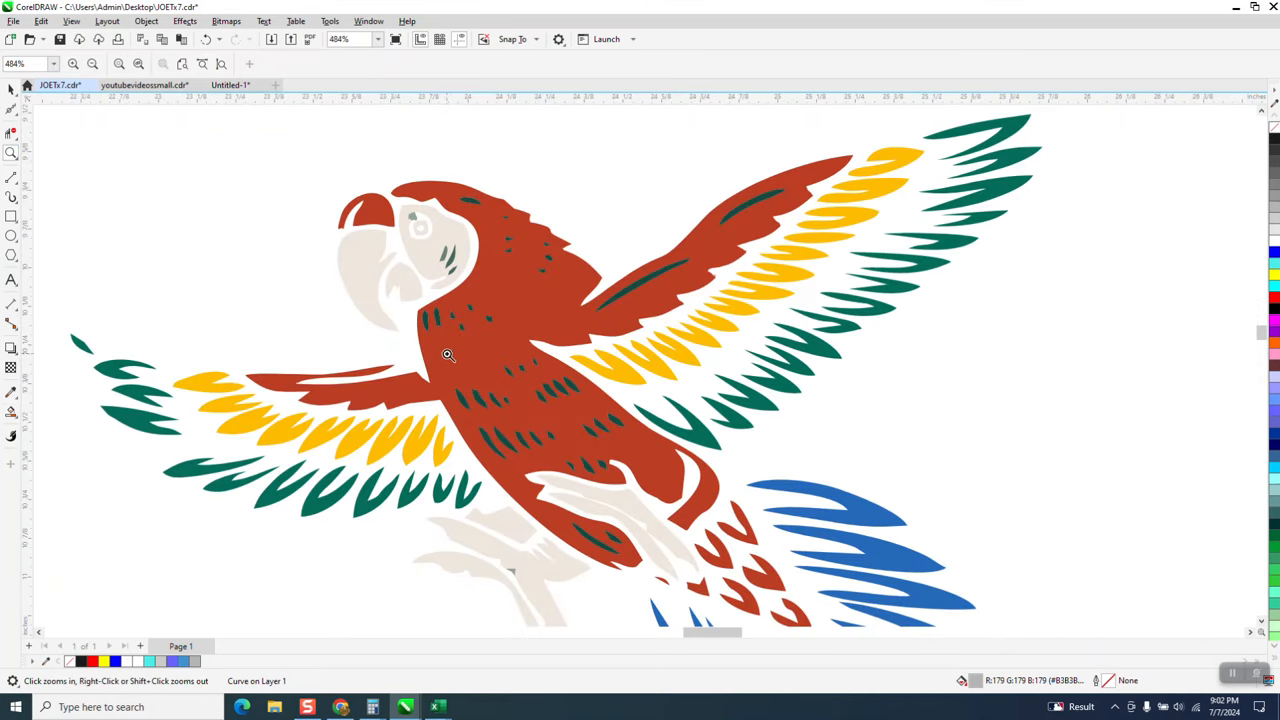
left_click(8, 88)
scroll(207, 220, "down", 1)
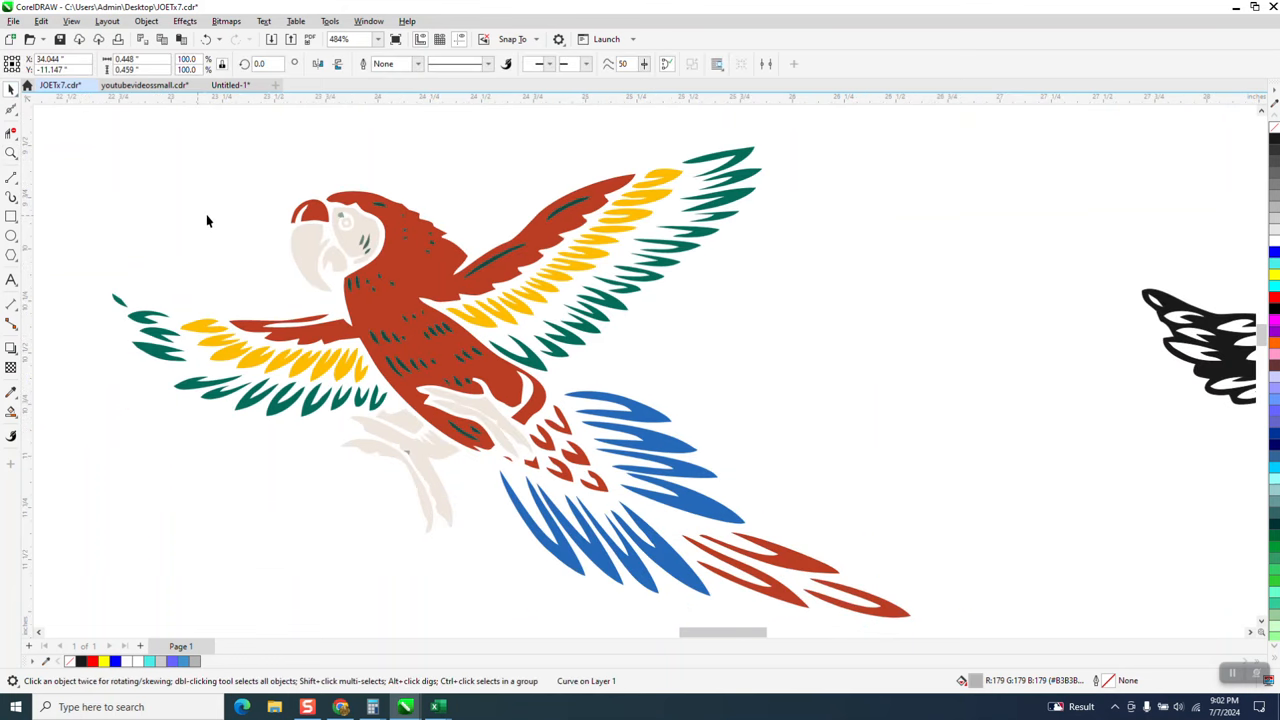
left_click(392, 305)
key("Delete")
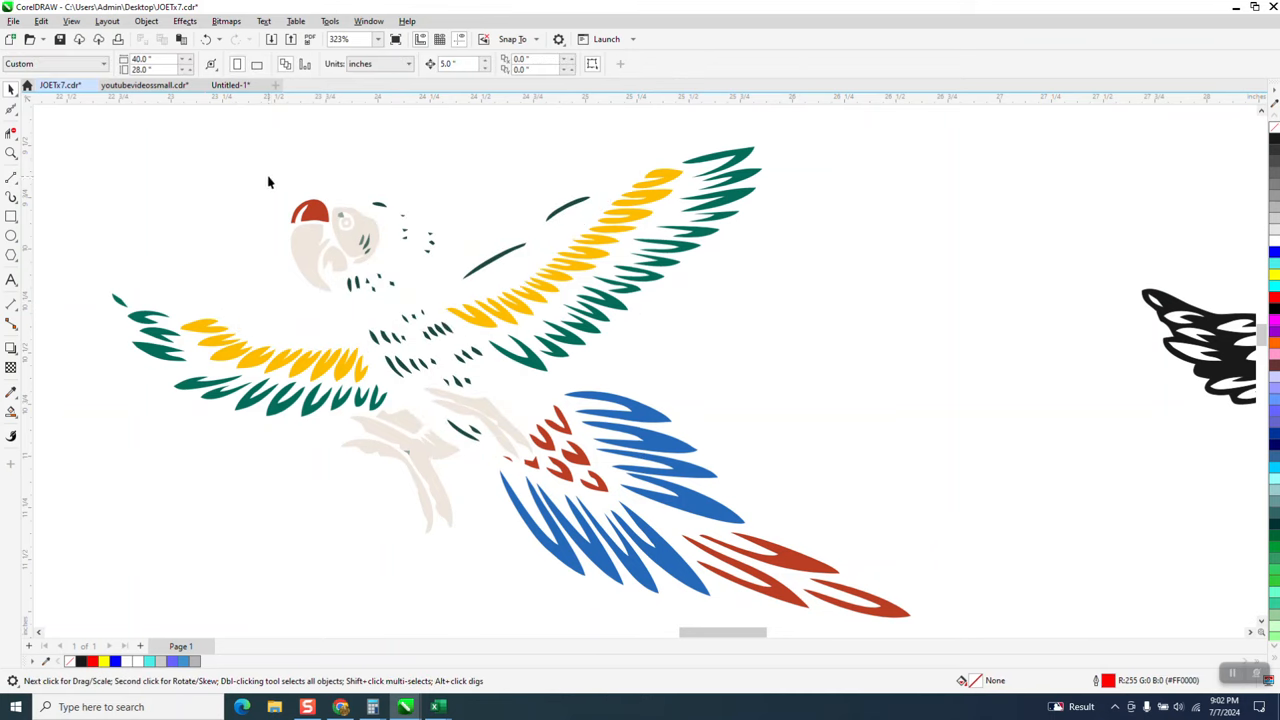
Step: Delete the red and beige beak and face pieces of the colour parrot, keeping its small dark green flecks
left_click_drag(330, 290, 331, 291)
key("Delete")
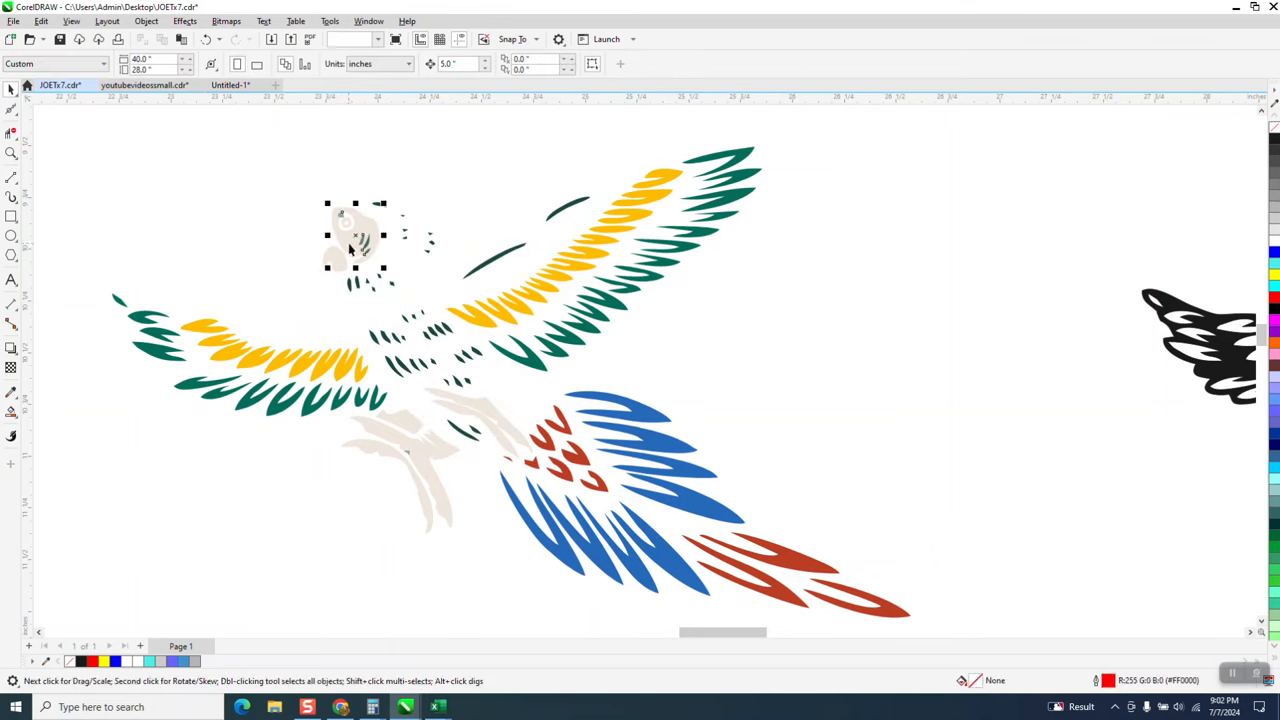
key("Delete")
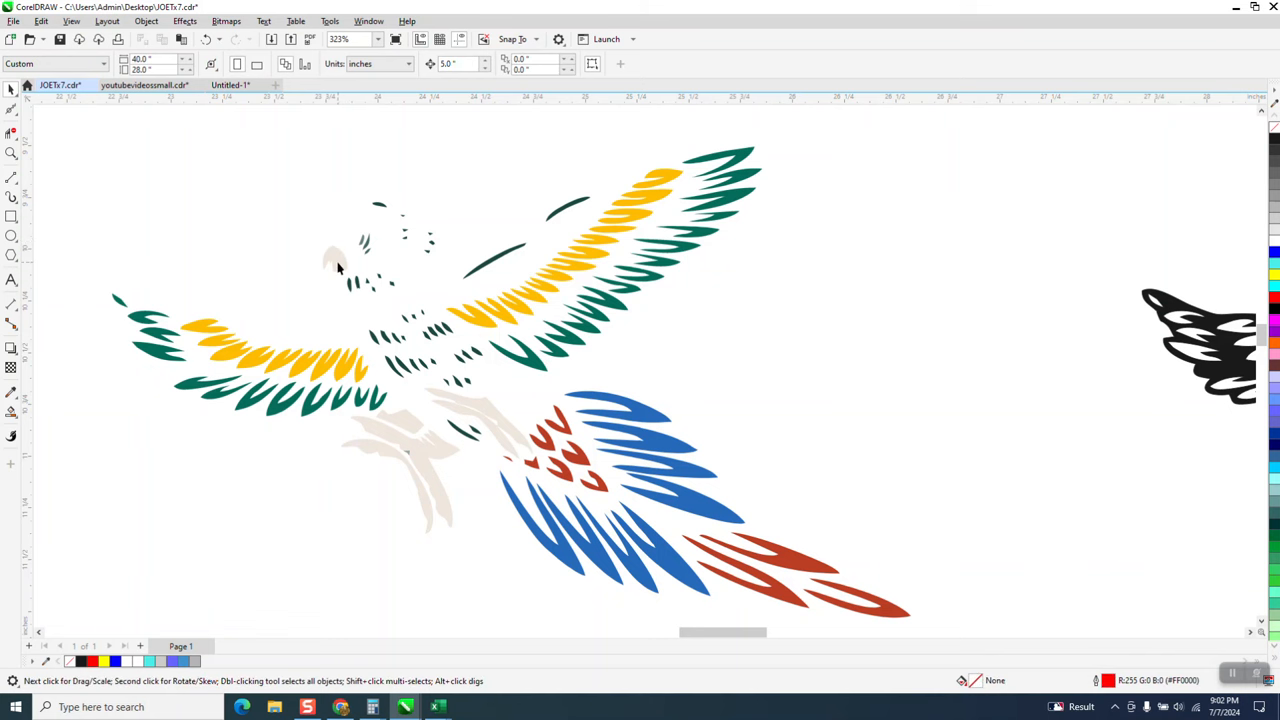
left_click(334, 260)
key("Delete")
Step: Delete the two beige foot pieces closest to the red tail feathers on the colour parrot
scroll(488, 290, "down", 2)
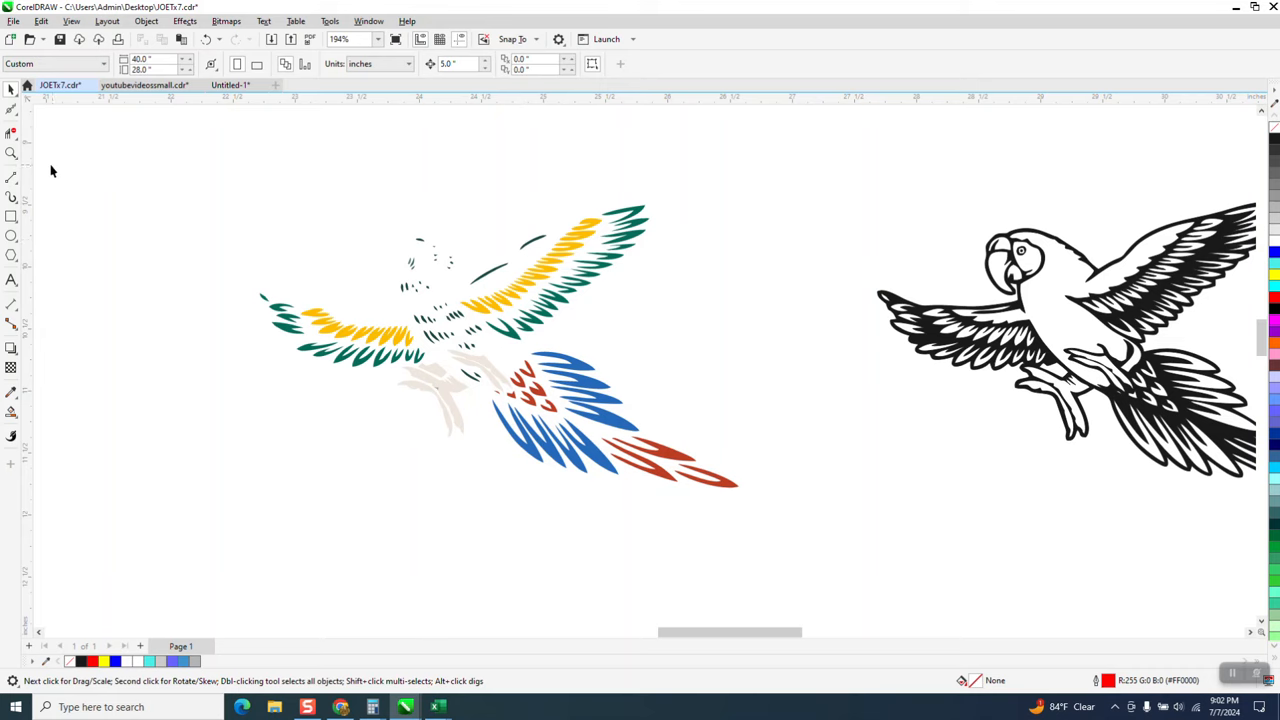
left_click(11, 153)
left_click(688, 497)
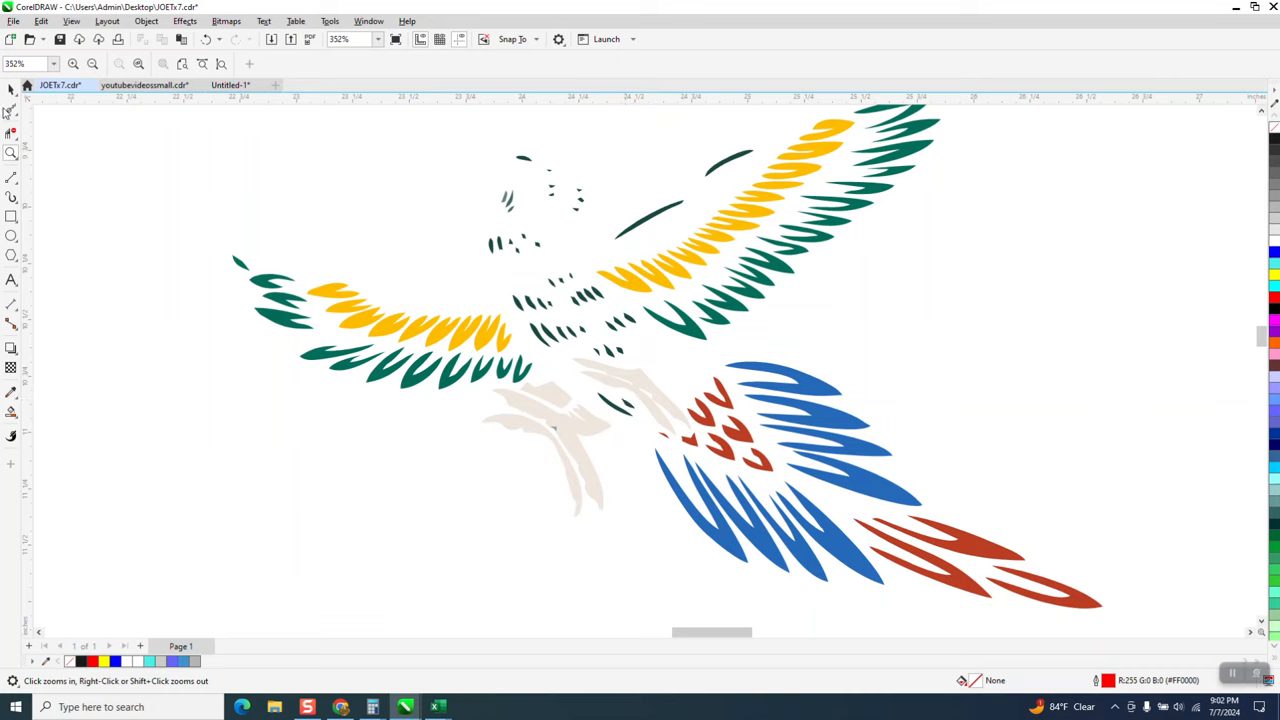
left_click(11, 89)
left_click(645, 383)
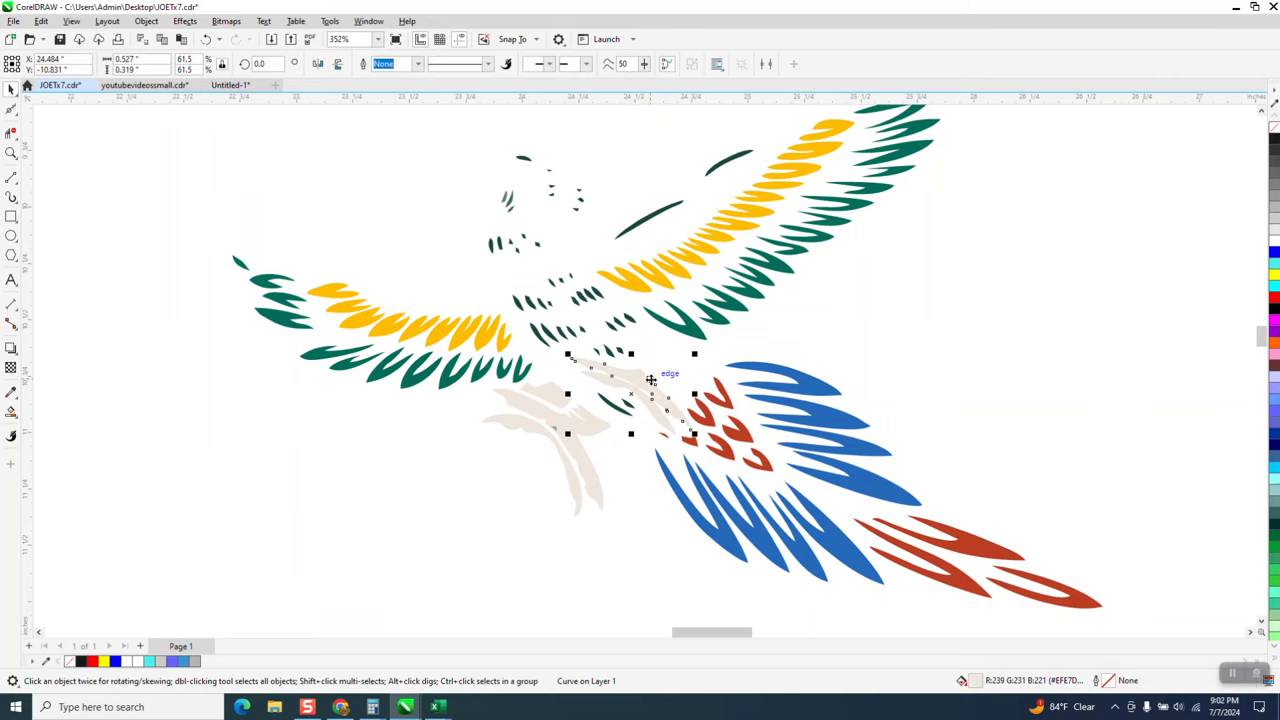
left_click(642, 403)
left_click(647, 399)
key("Delete")
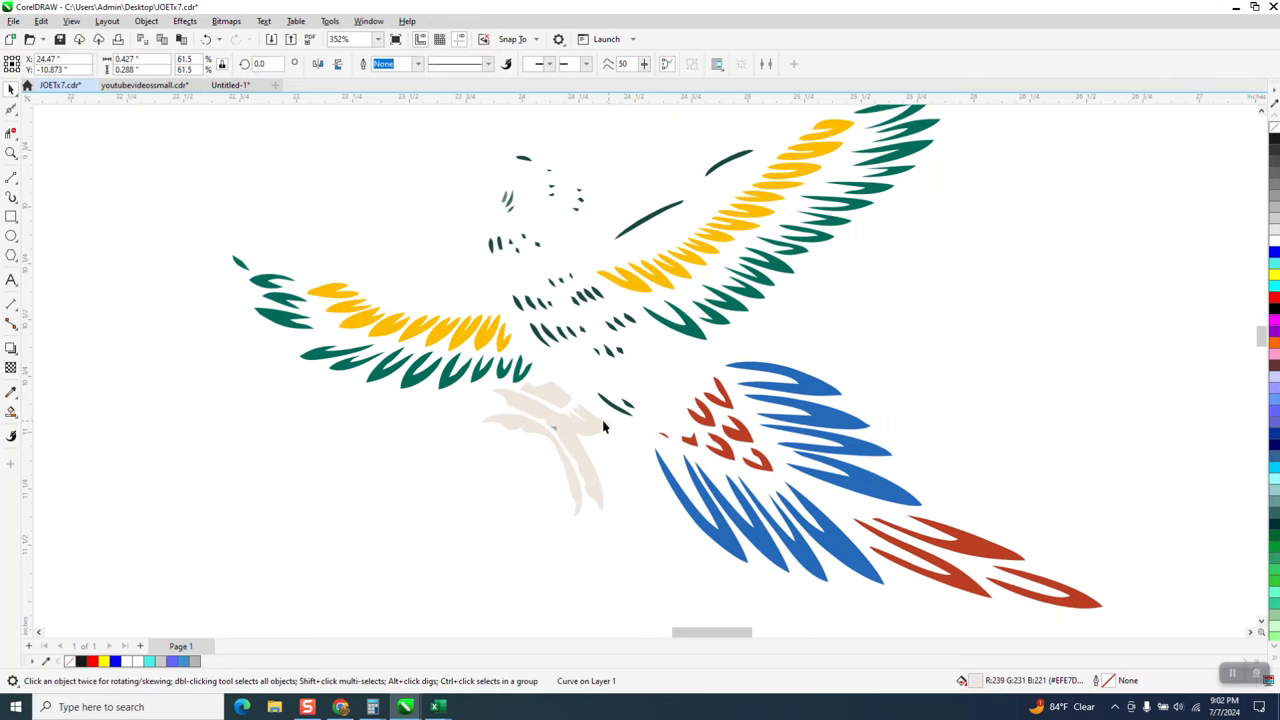
Step: Delete the remaining beige leg and foot pieces beneath the wing of the colour parrot
left_click(594, 420)
key("Delete")
left_click(565, 402)
key("Delete")
left_click(560, 449)
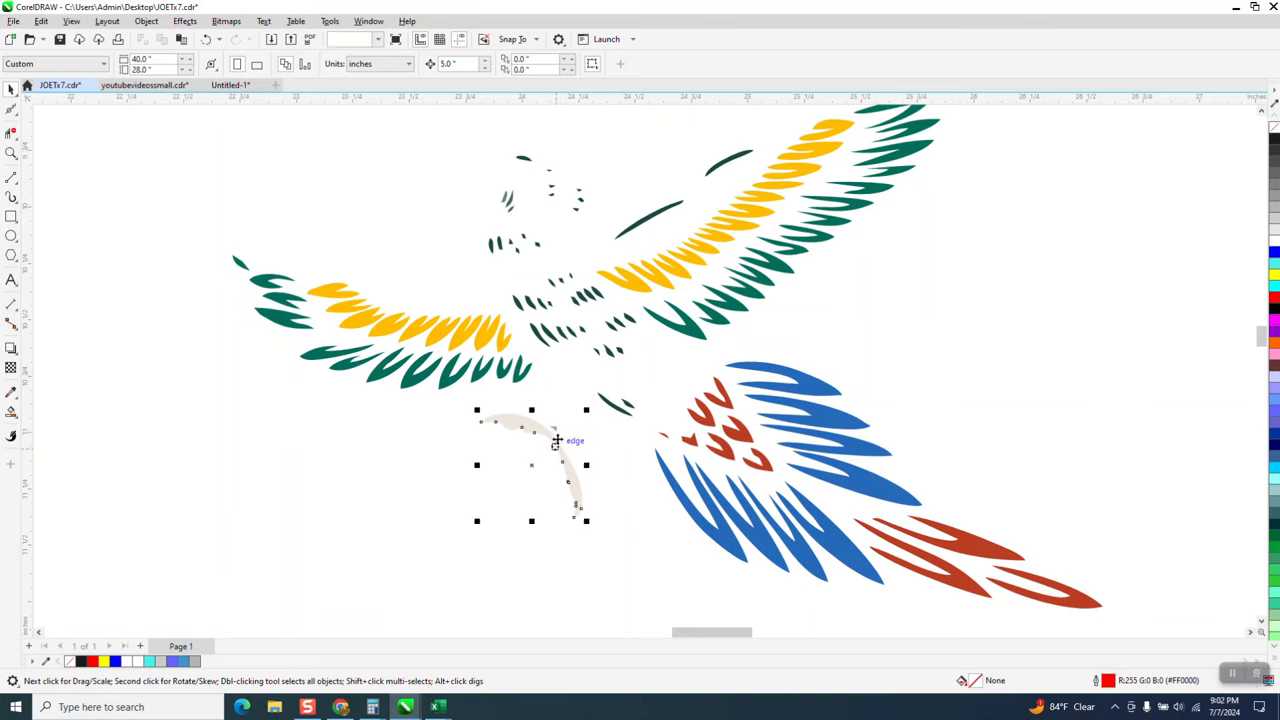
key("Delete")
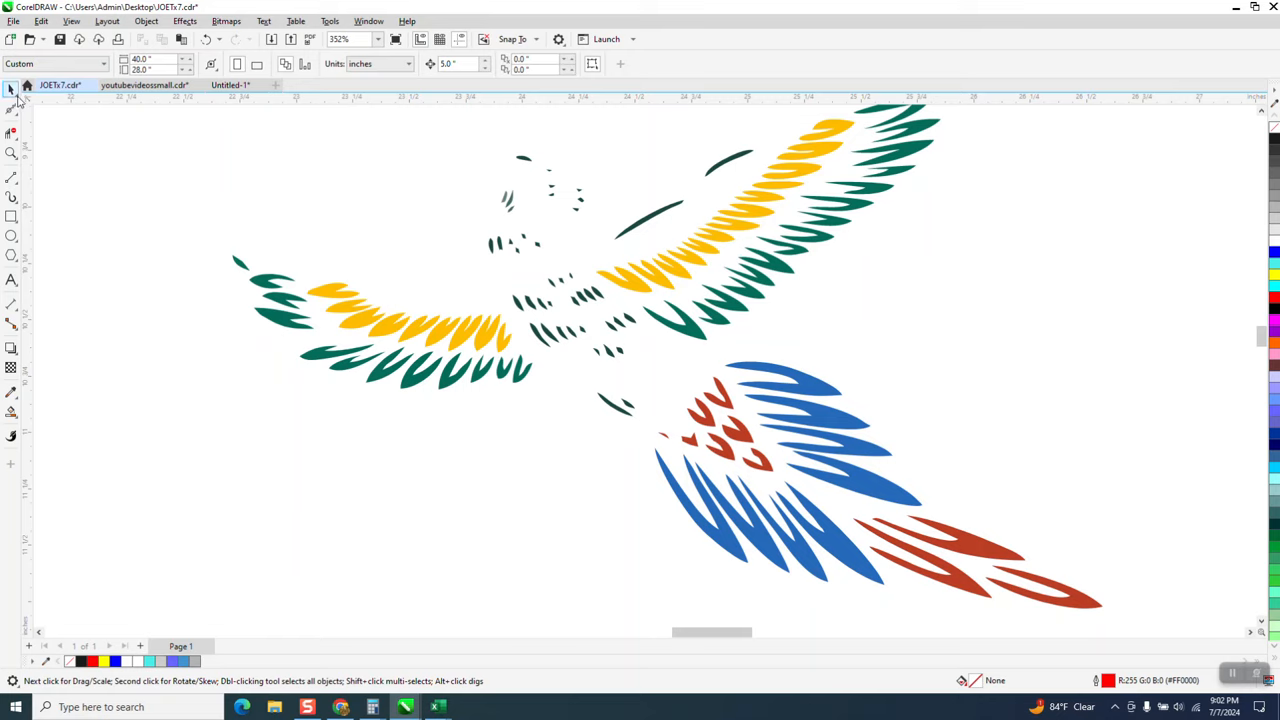
Step: Lasso the small dark green head and body flecks with Freehand Pick and move them 5 inches right onto the black linework parrot
left_click(17, 97)
left_click(60, 103)
left_click_drag(466, 146, 477, 269)
mouse_move(503, 314)
left_mouse_down()
mouse_move(586, 428)
mouse_move(630, 431)
mouse_move(647, 413)
mouse_move(656, 336)
mouse_move(594, 286)
mouse_move(579, 255)
mouse_move(599, 167)
mouse_move(571, 140)
left_mouse_up()
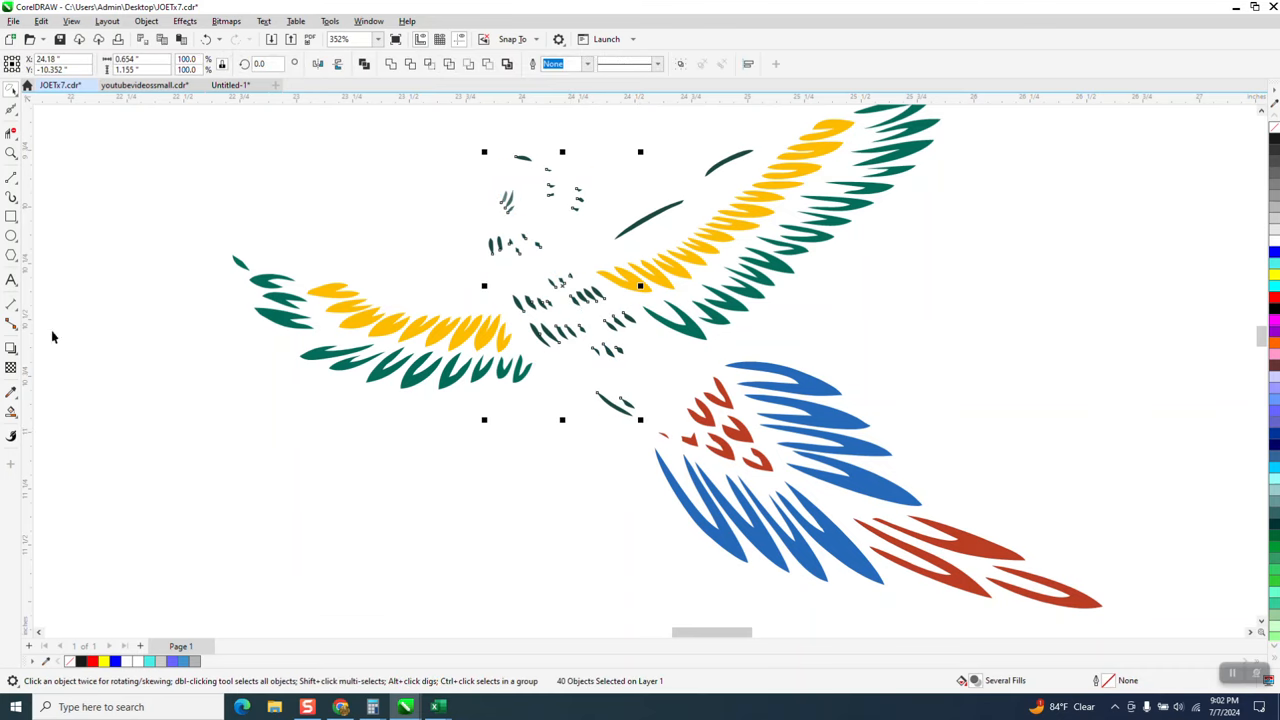
key("Delete")
scroll(54, 378, "down", 1)
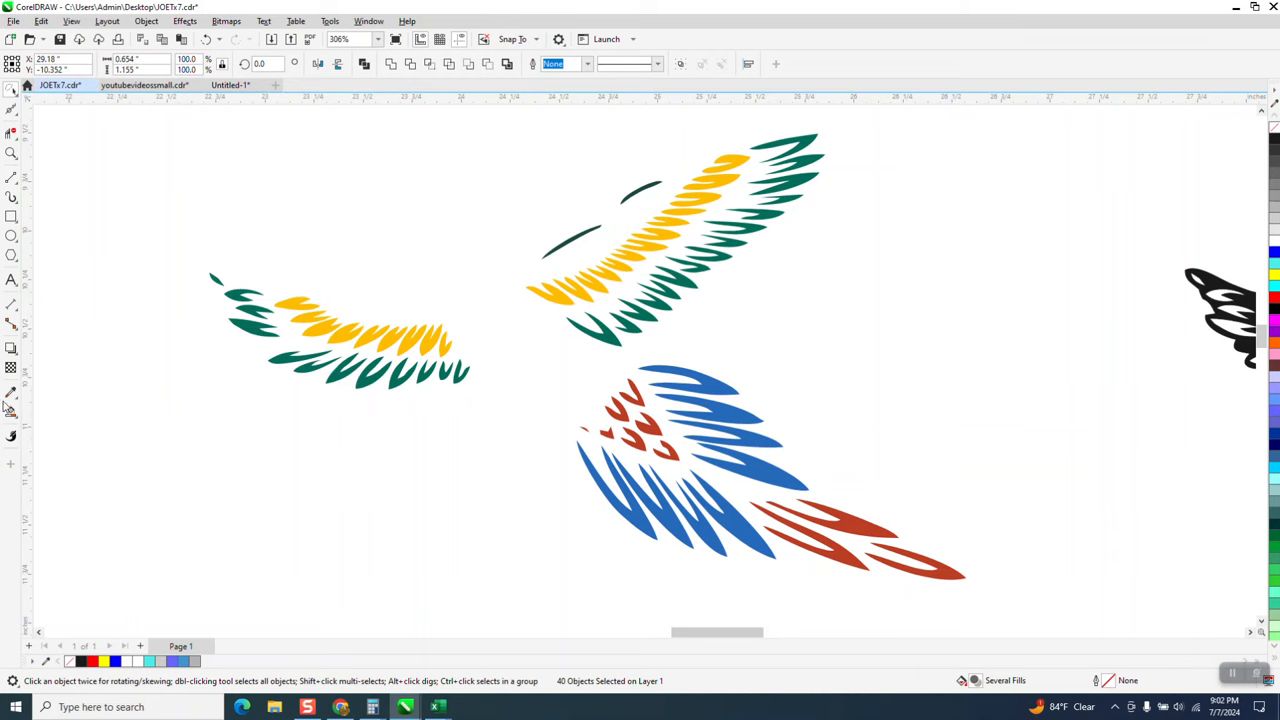
left_click(11, 153)
scroll(418, 345, "down", 1)
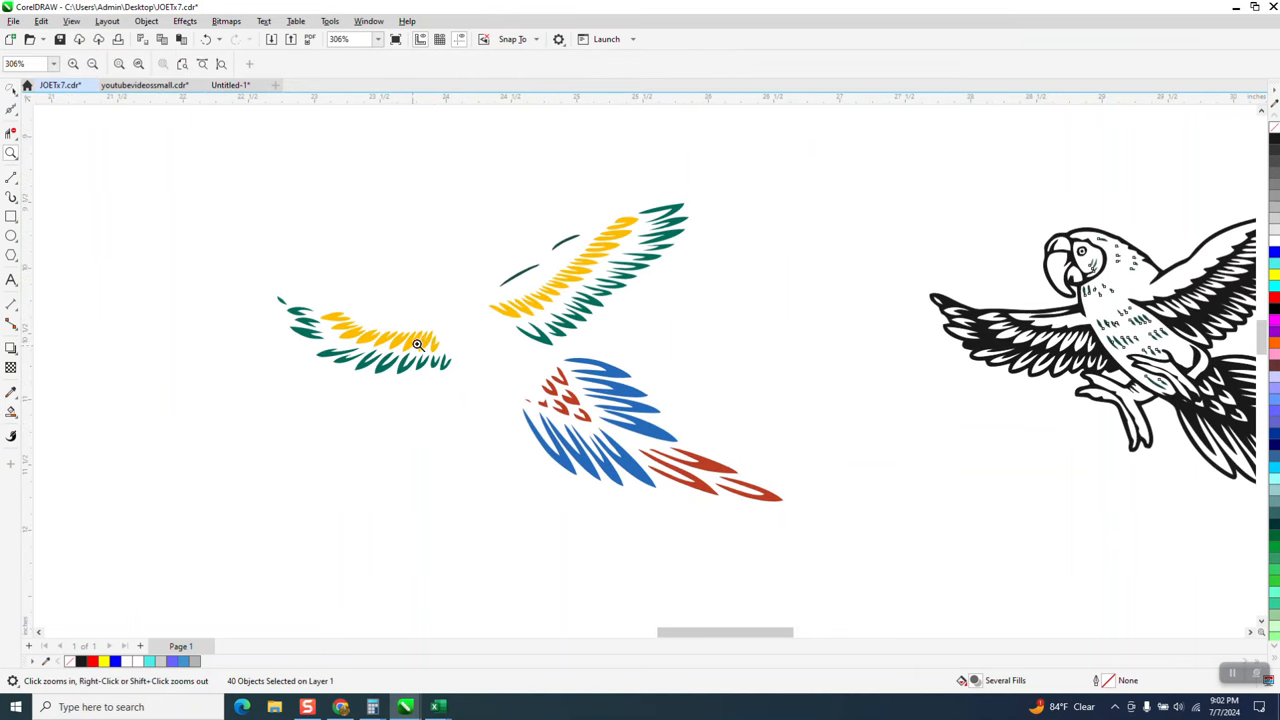
Step: Fill the selected dark green head and body flecks on the linework parrot with near-black #1A1A1A
left_click(1273, 140)
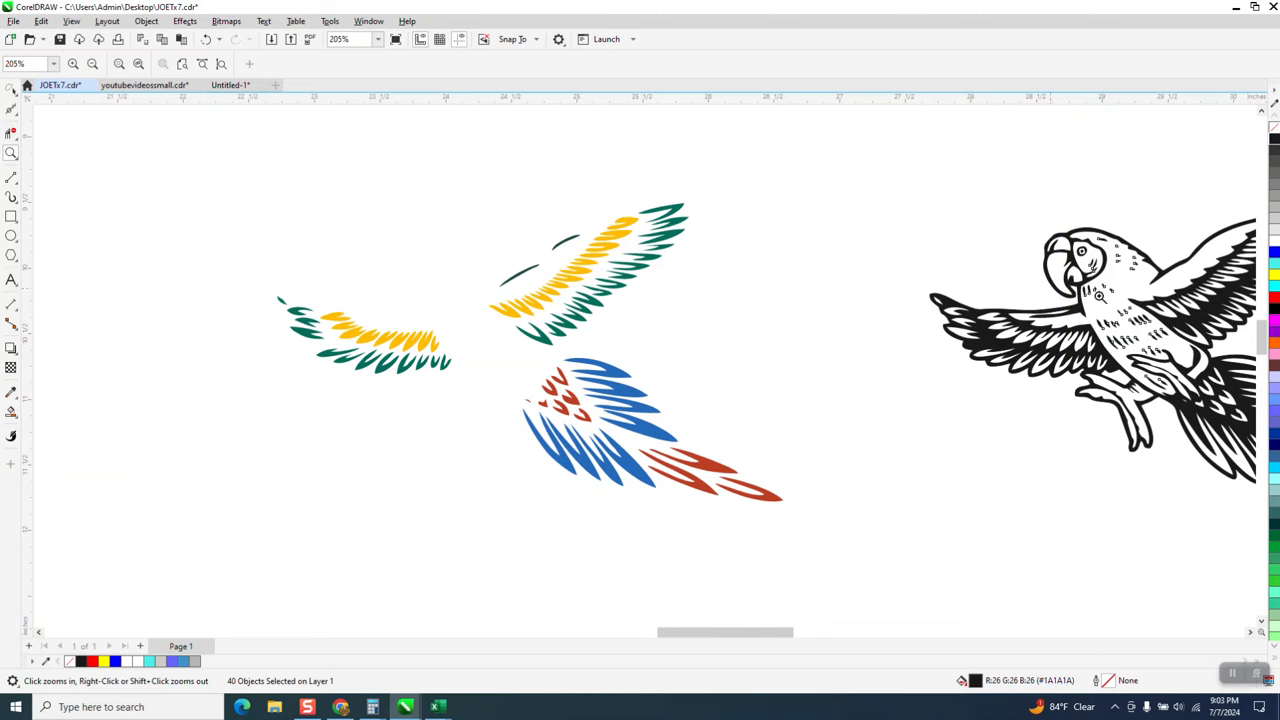
left_click(1112, 298)
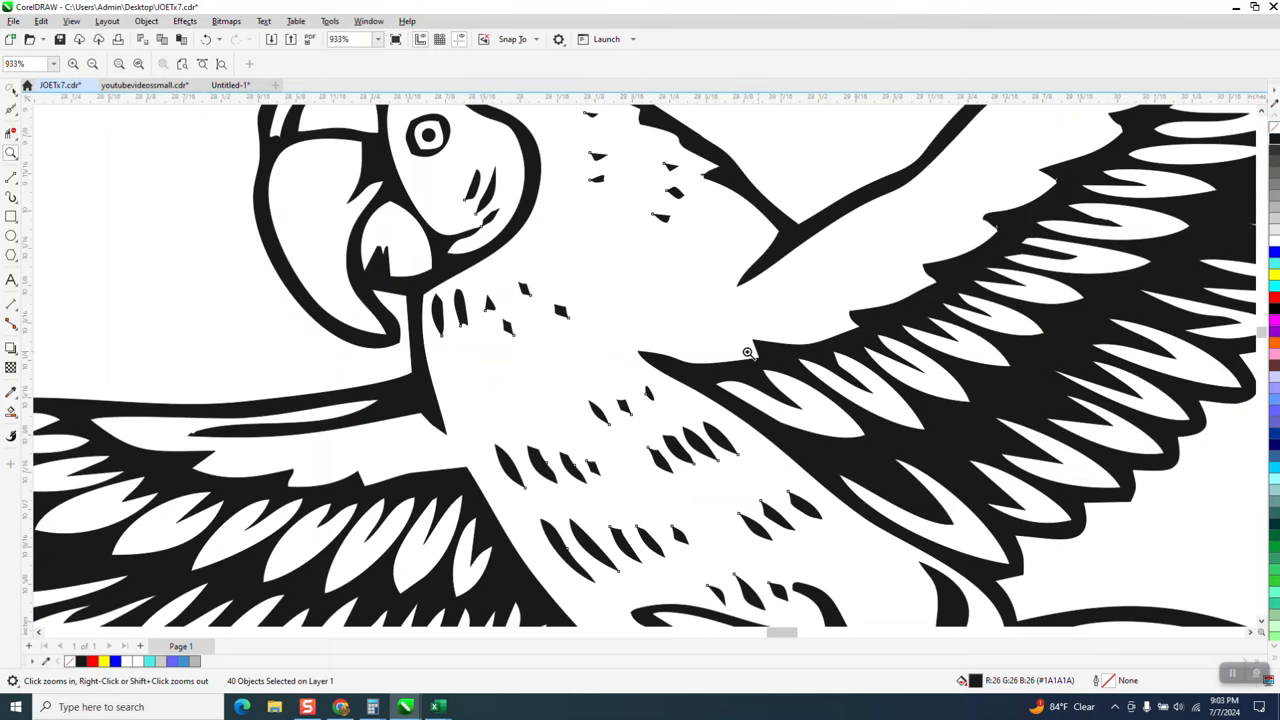
scroll(703, 328, "down", 1)
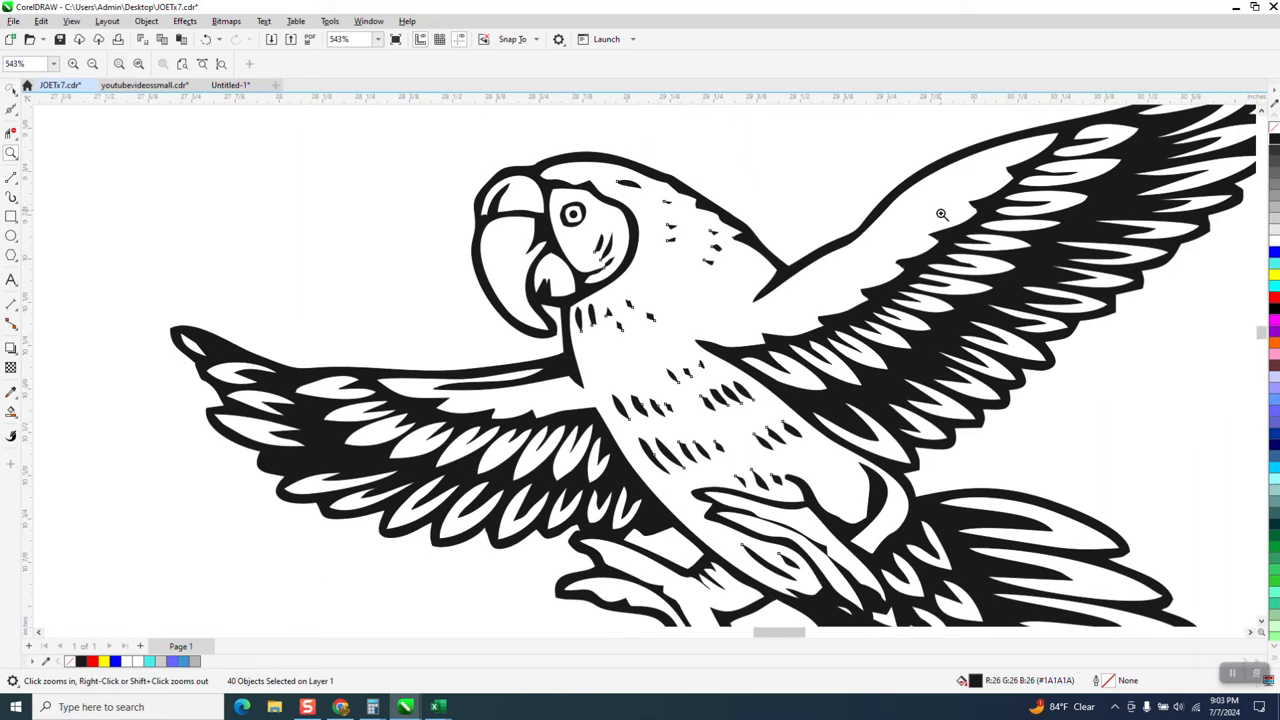
scroll(965, 270, "down", 3)
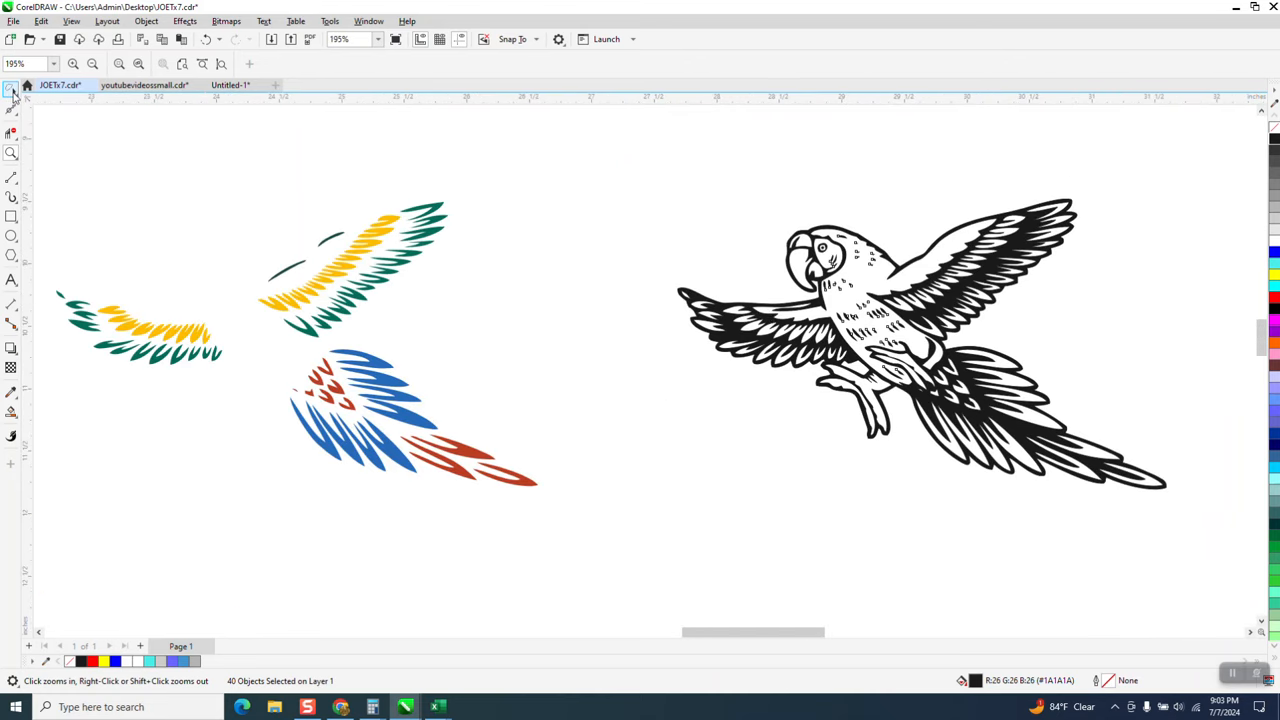
Step: Move the two dark green strokes above the raised wing 5 inches right onto the linework parrot and fill them with the same near-black
left_click(14, 92)
left_click(14, 92)
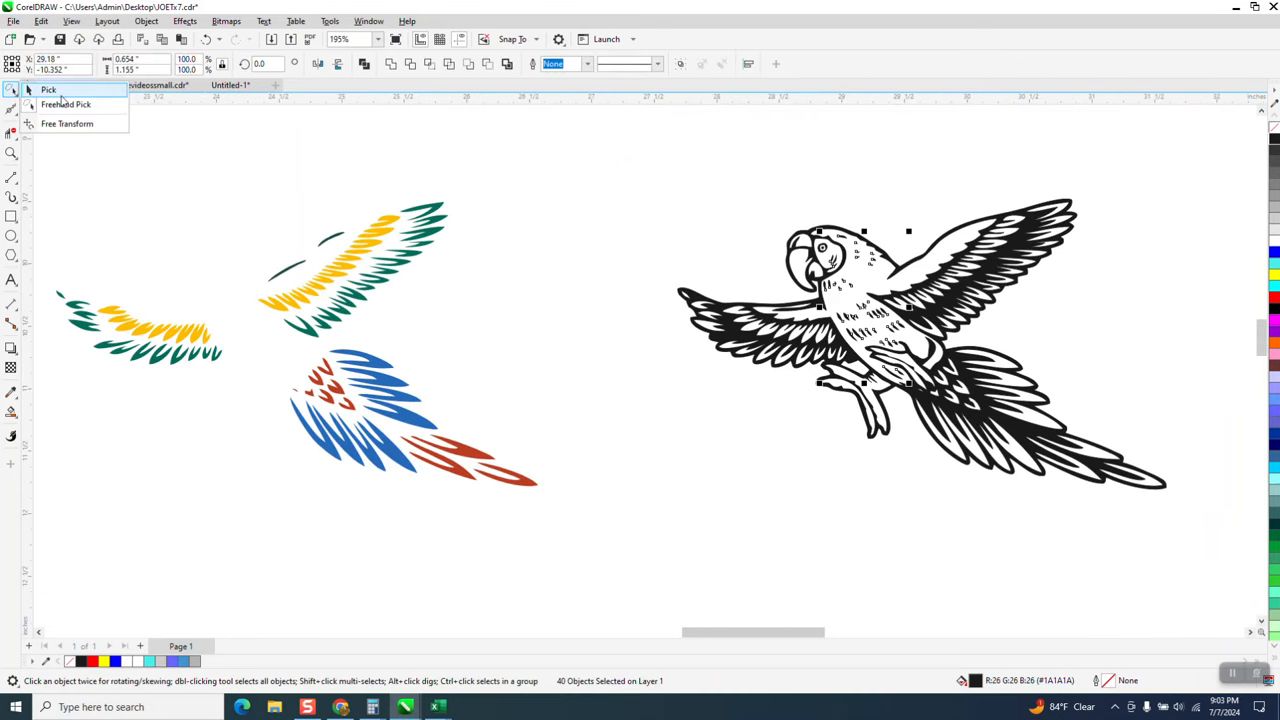
left_click(298, 268)
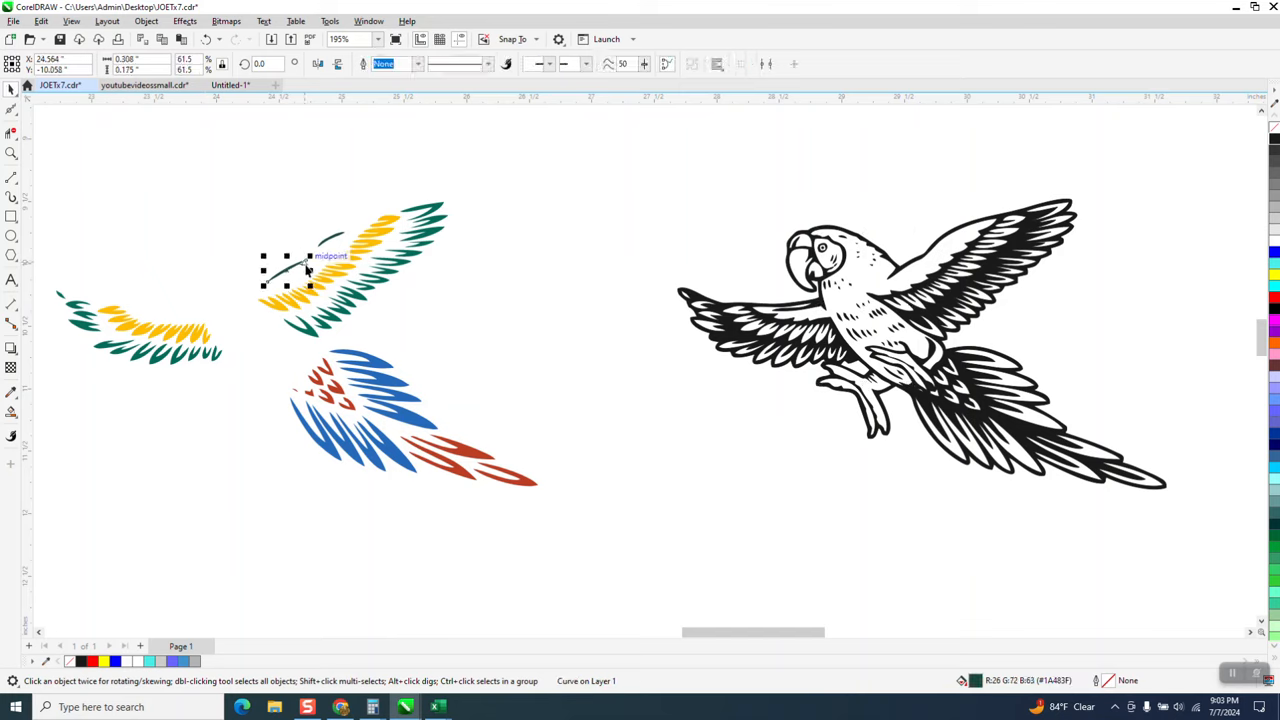
key("ctrl+z")
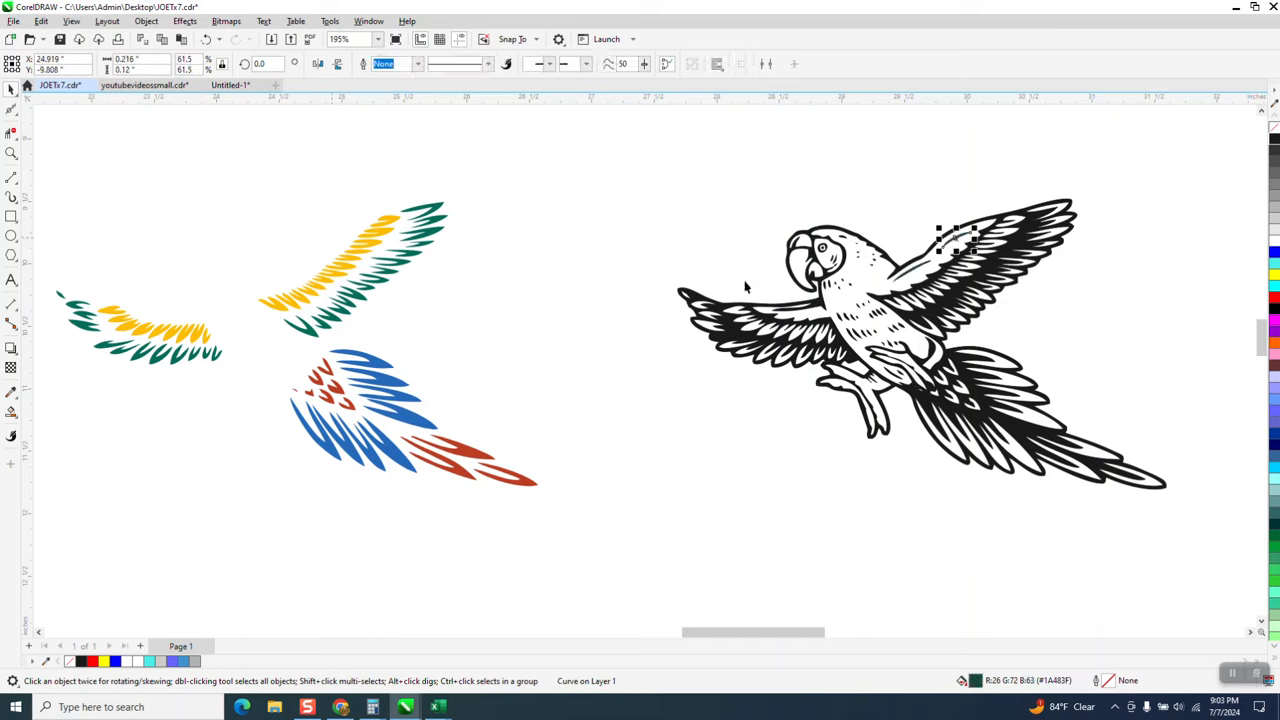
left_click_drag(898, 188, 988, 312)
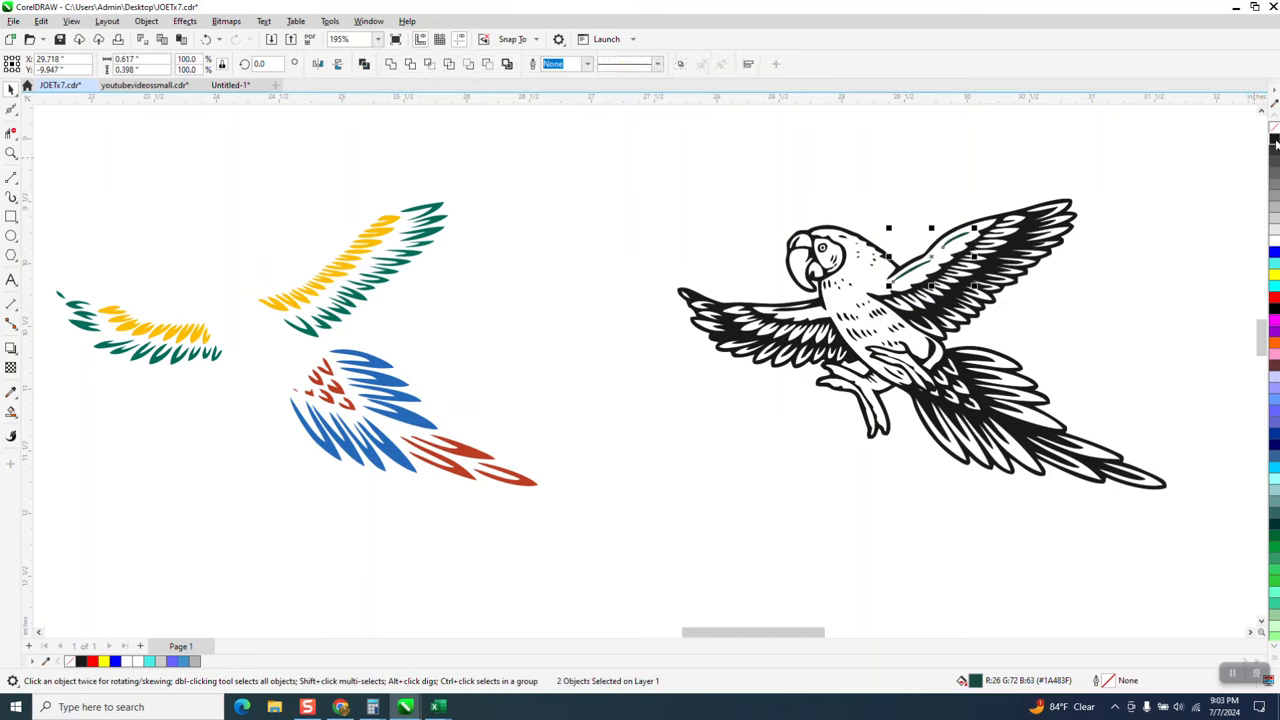
left_click(1276, 145)
left_click(467, 294)
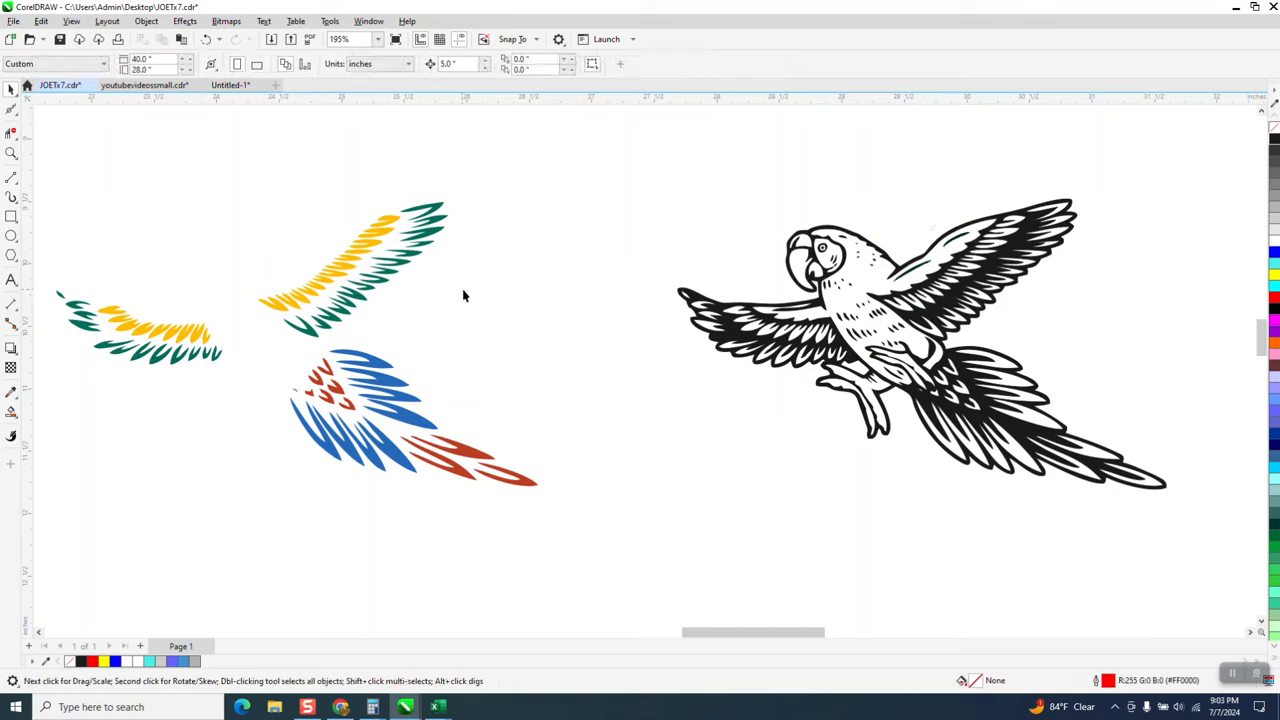
Step: Draw a rectangle about 4.61 by 3.05 inches around the black linework parrot and fill it with yellow
left_click(12, 153)
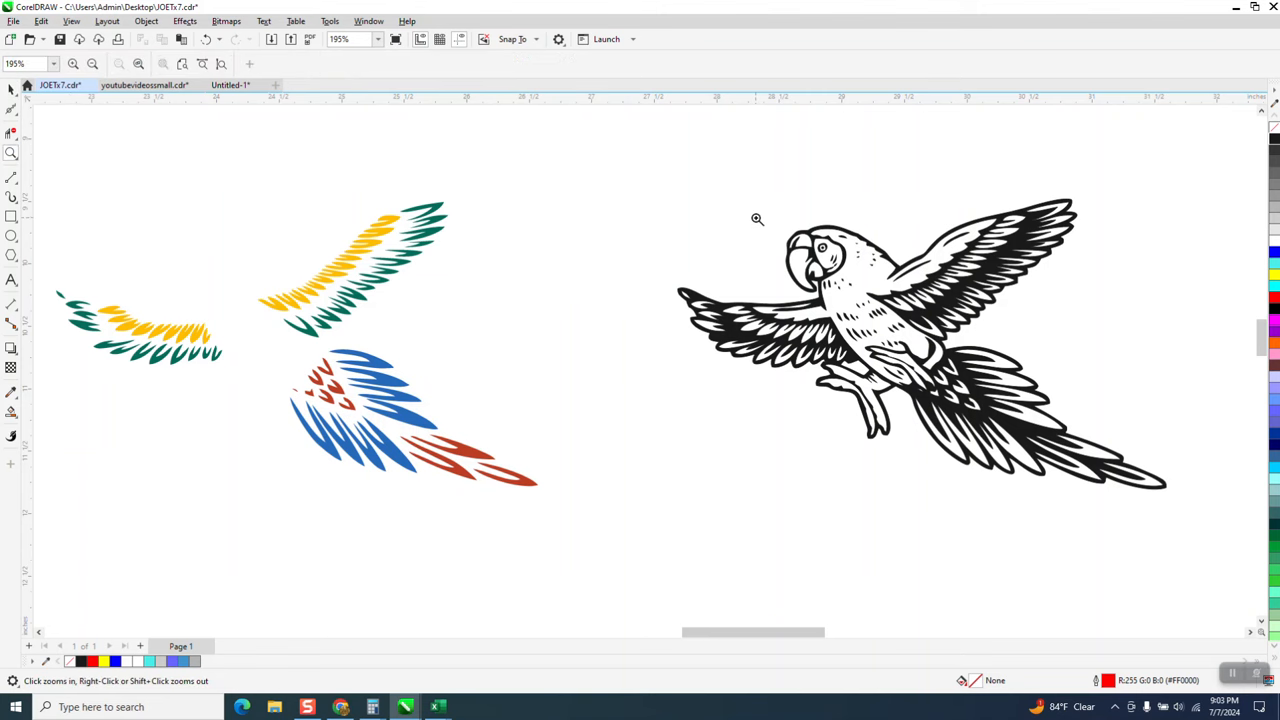
left_click_drag(757, 215, 1105, 516)
right_click(610, 348)
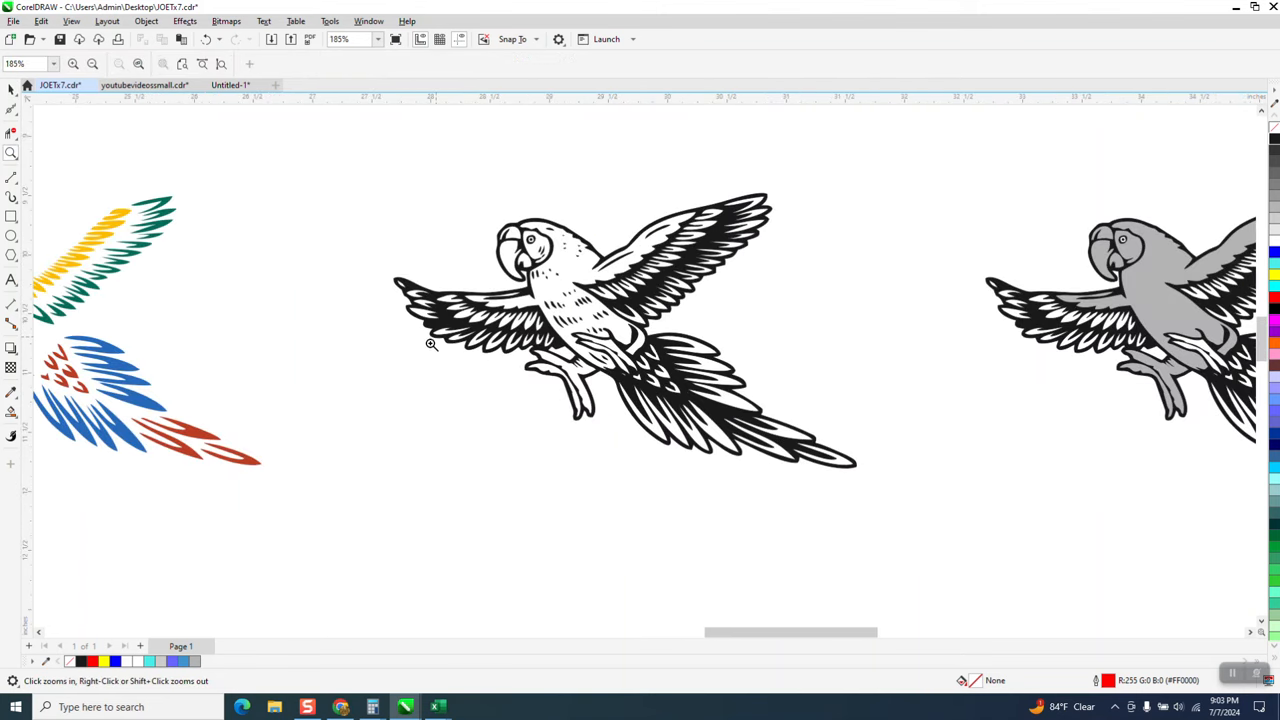
right_click(435, 342)
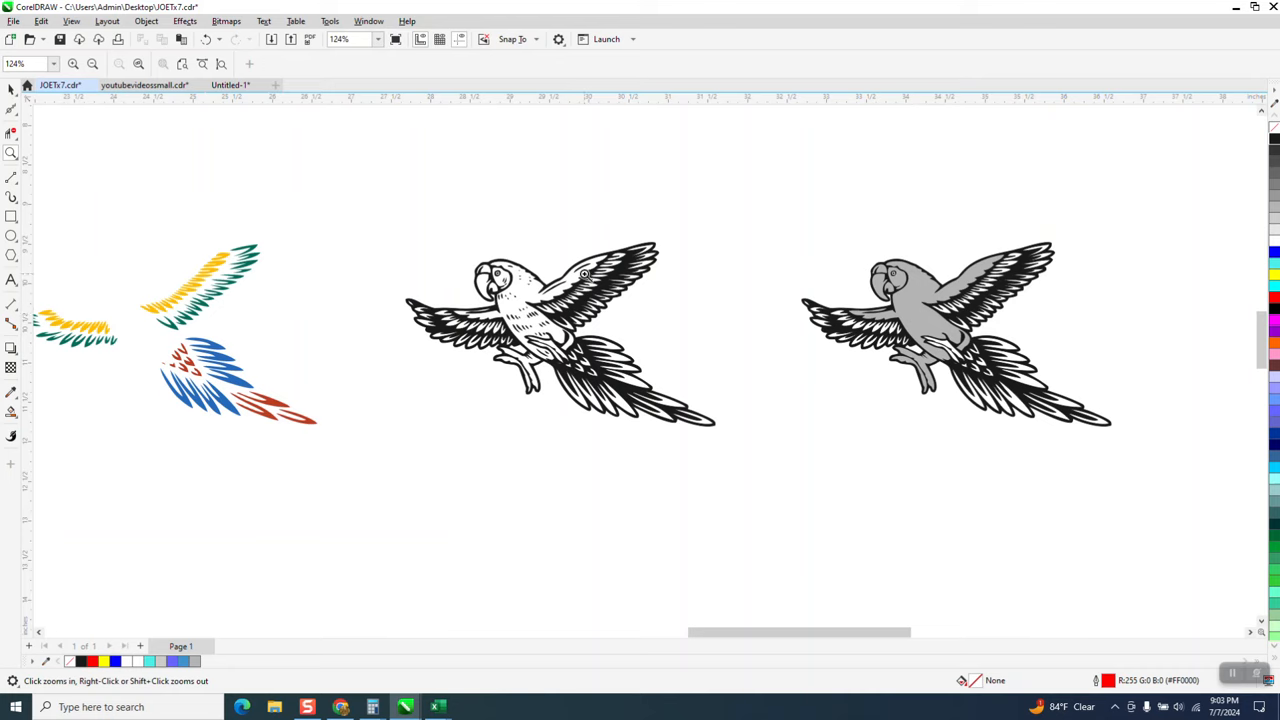
left_click(11, 217)
left_click_drag(377, 214, 745, 458)
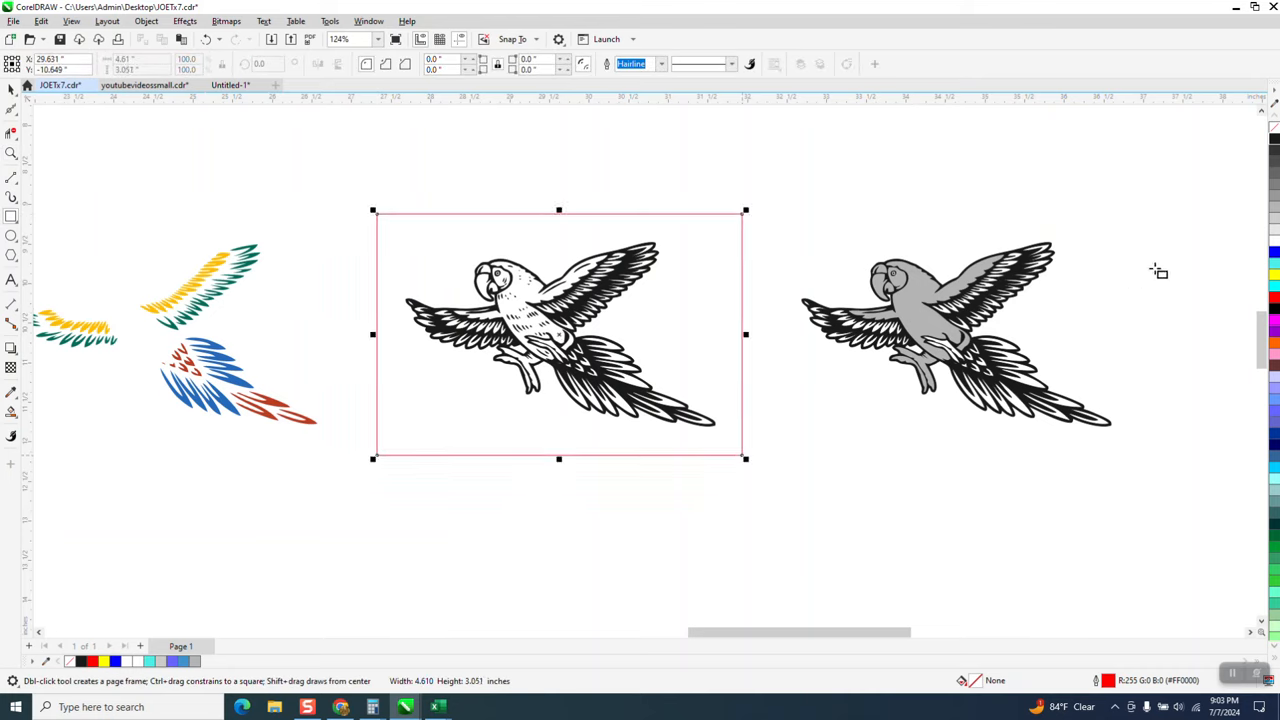
left_click(1274, 276)
Step: Send the yellow rectangle to the back of the page, behind the linework parrot
left_click(146, 21)
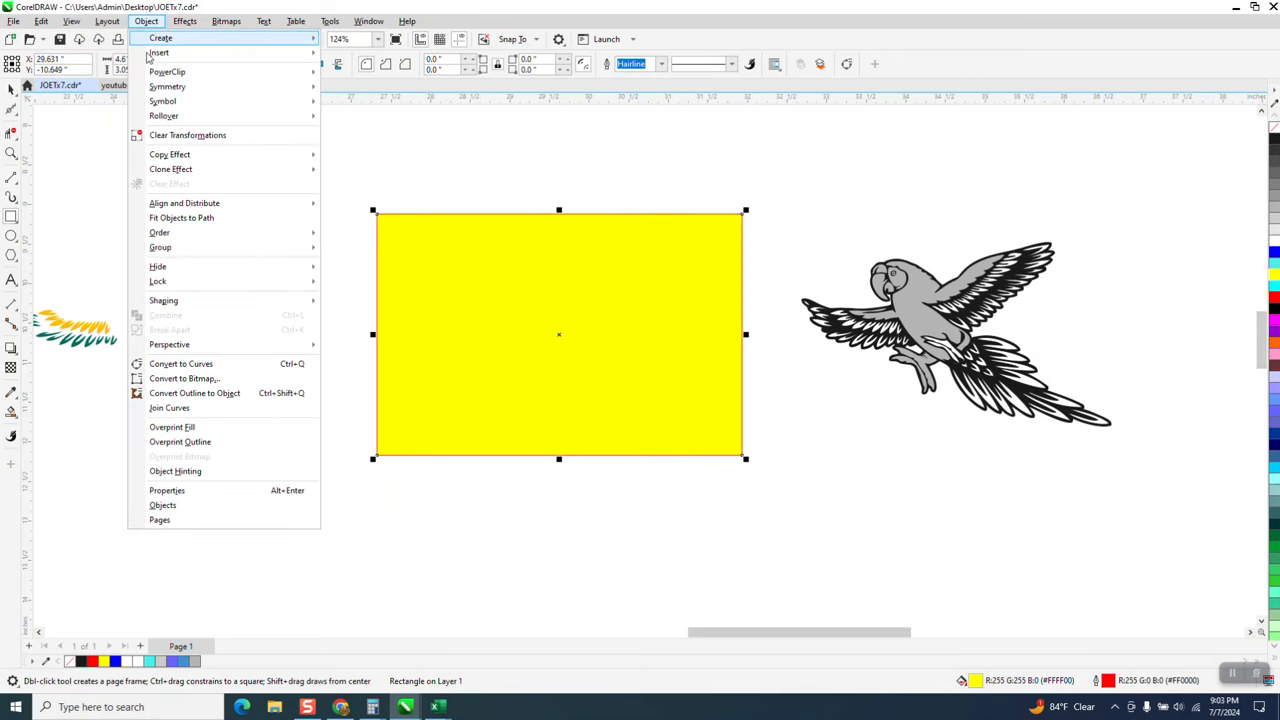
mouse_move(174, 234)
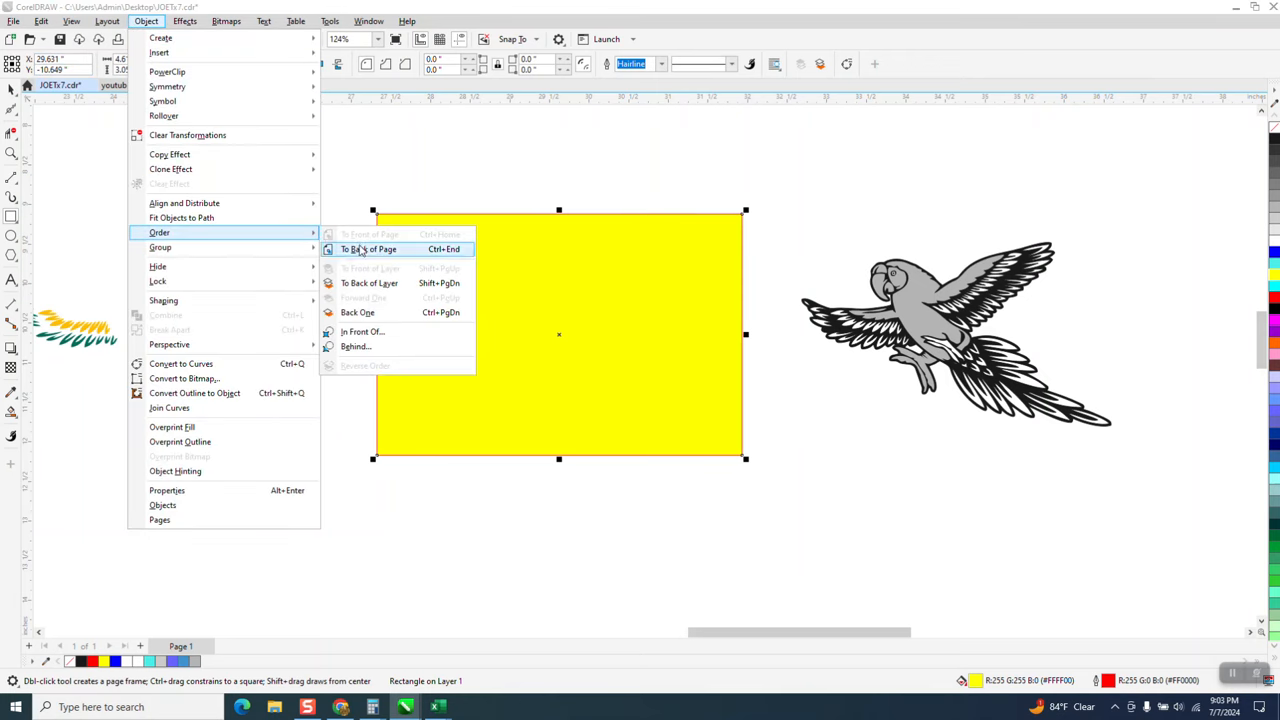
left_click(362, 250)
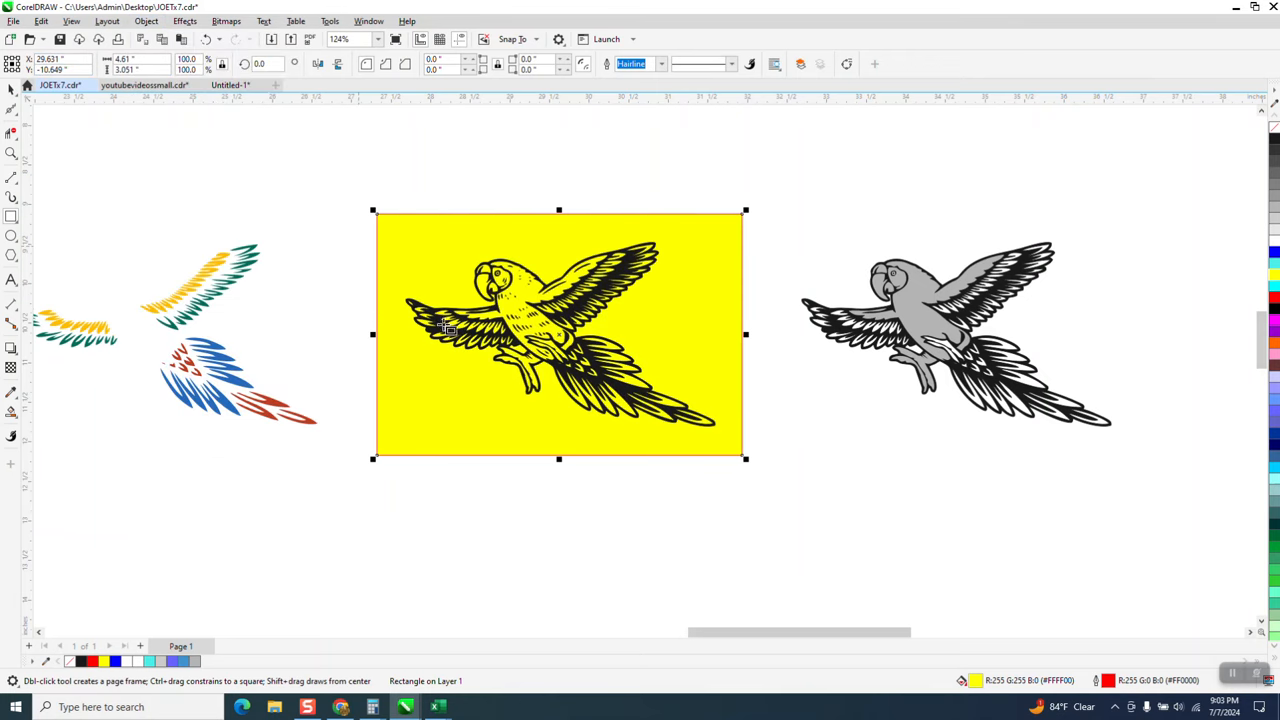
Step: Examine the linework parrot's transferred flecks and open areas against the yellow background
left_click(12, 153)
left_click_drag(325, 242, 788, 452)
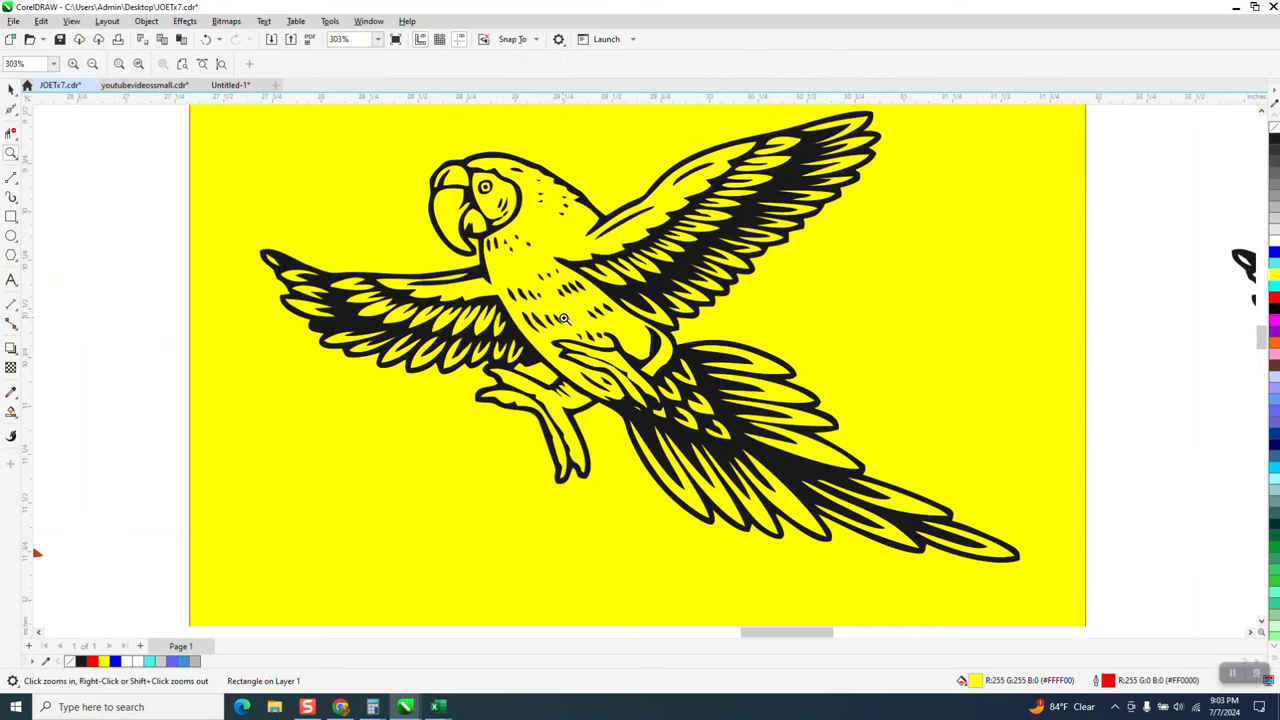
scroll(550, 300, "down", 4)
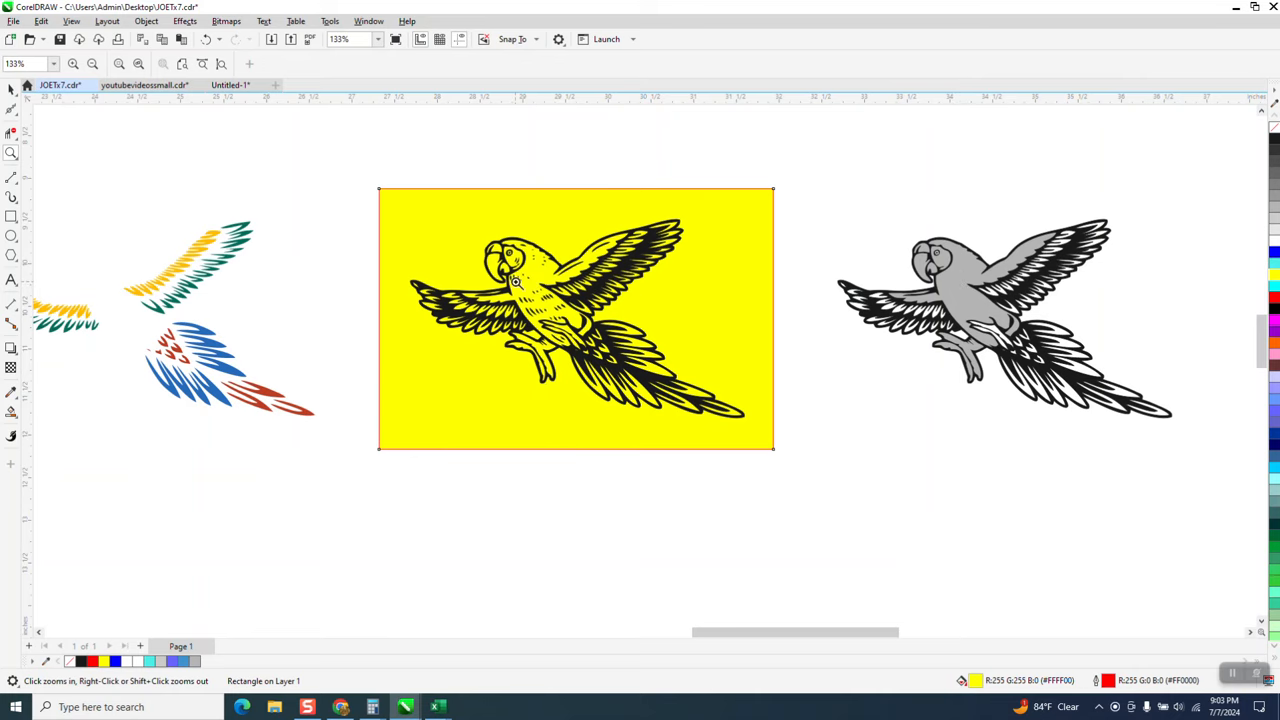
left_click_drag(516, 282, 584, 337)
scroll(586, 326, "down", 2)
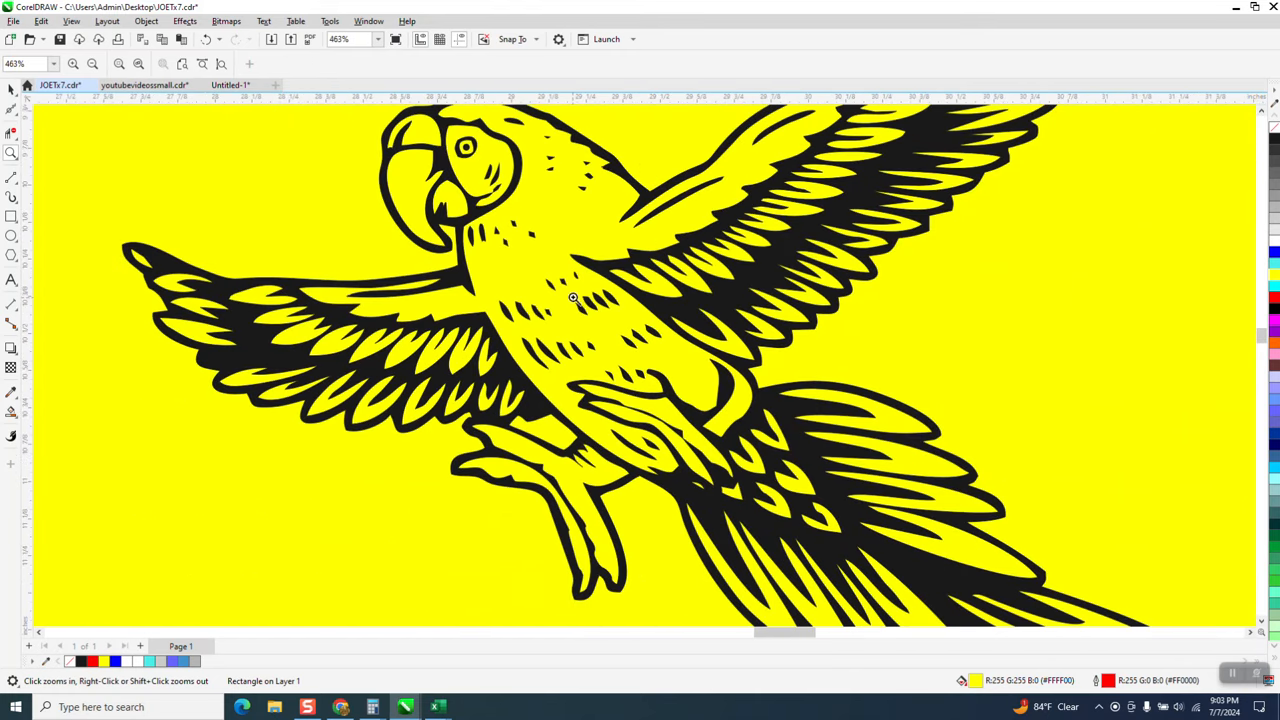
scroll(573, 297, "down", 4)
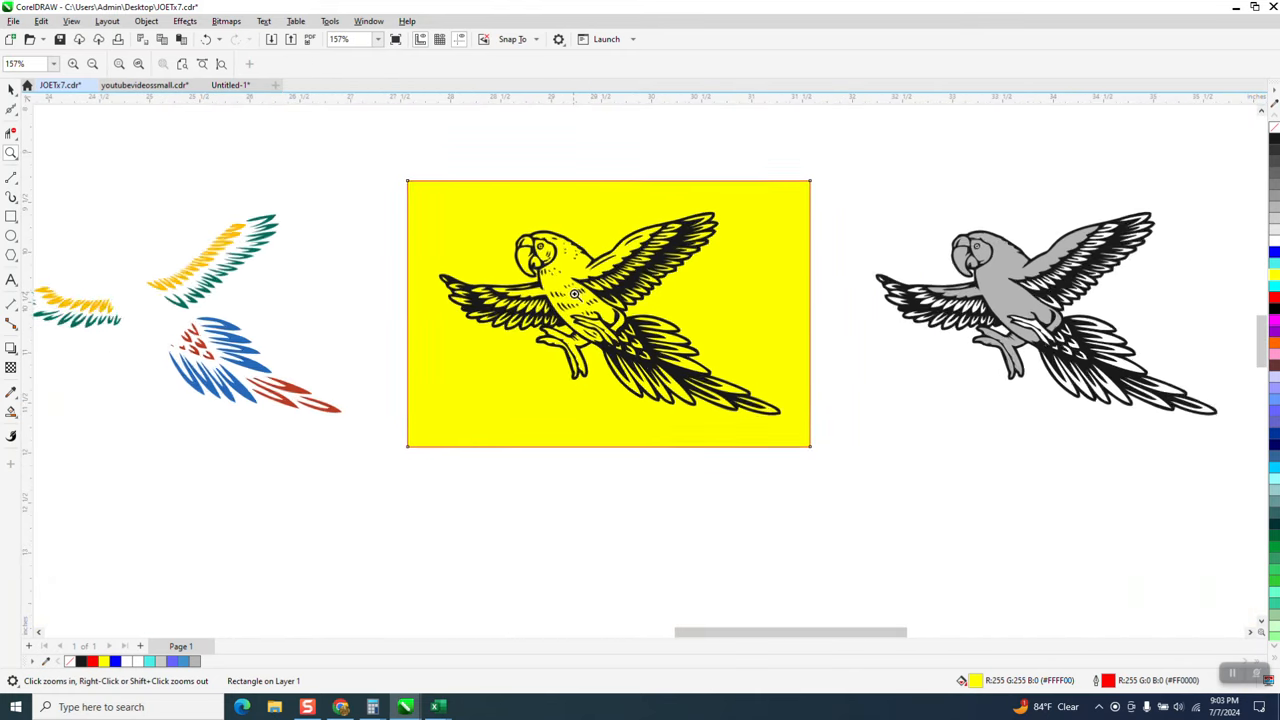
scroll(576, 293, "down", 1)
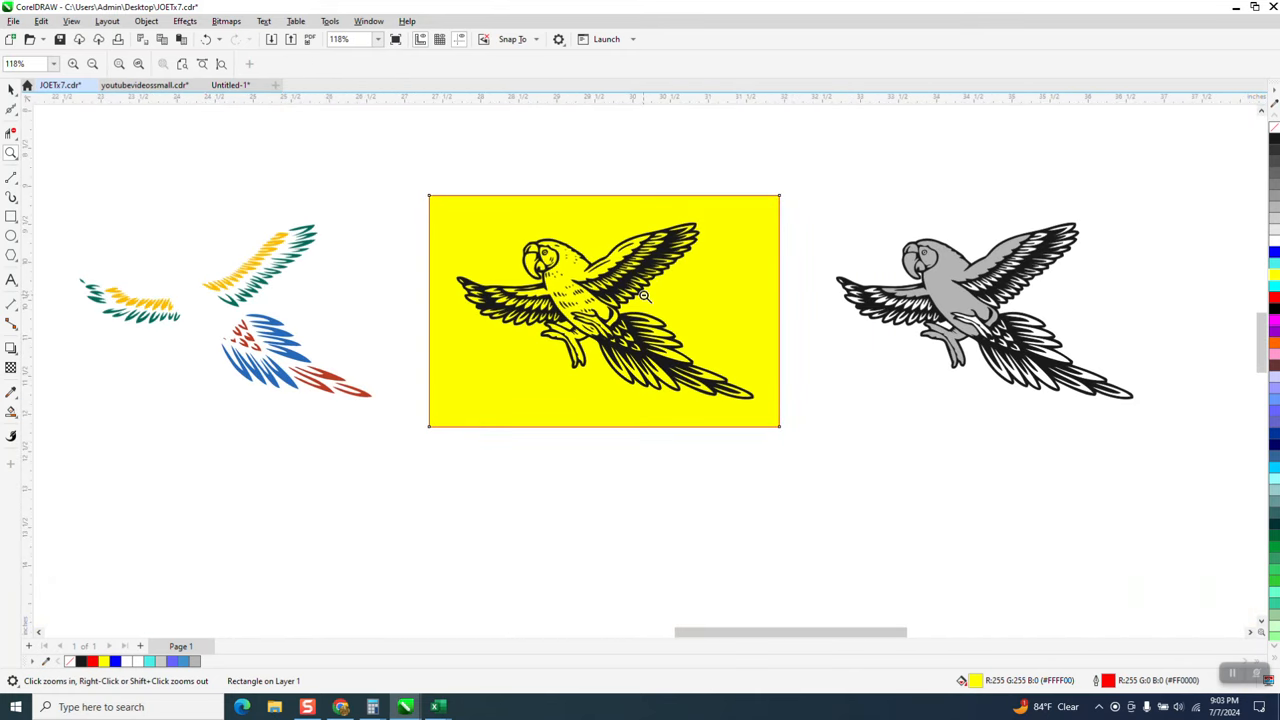